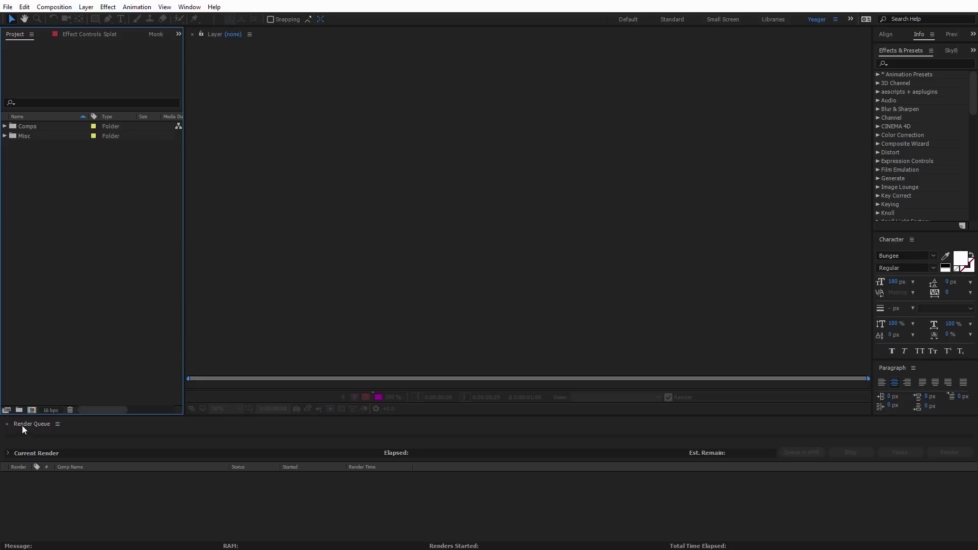
# Create a 1920 x 1080 composition named Main with a duration of 0:00:06:00
pyautogui.click(32, 411)
pyautogui.moveTo(248, 153); pyautogui.dragTo(467, 98)
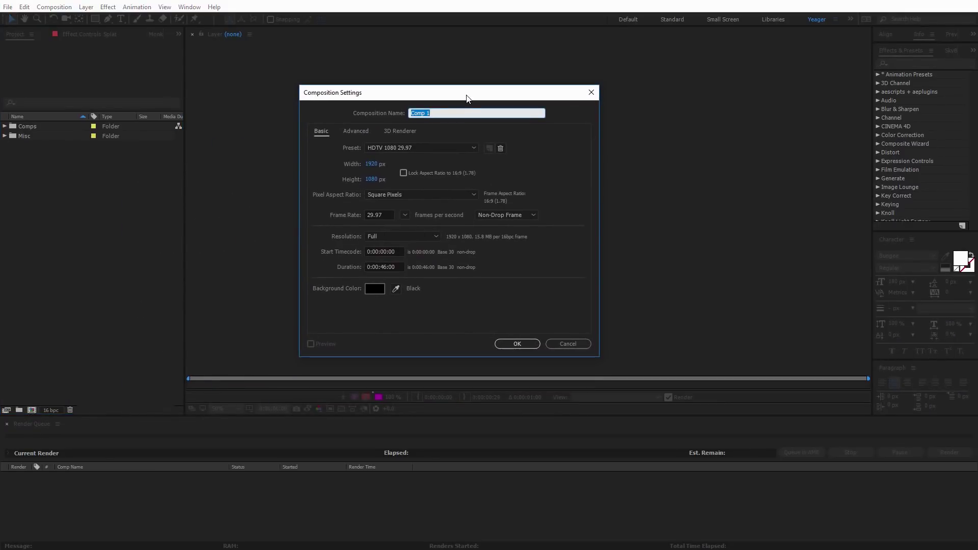
pyautogui.write('Main')
pyautogui.click(386, 267)
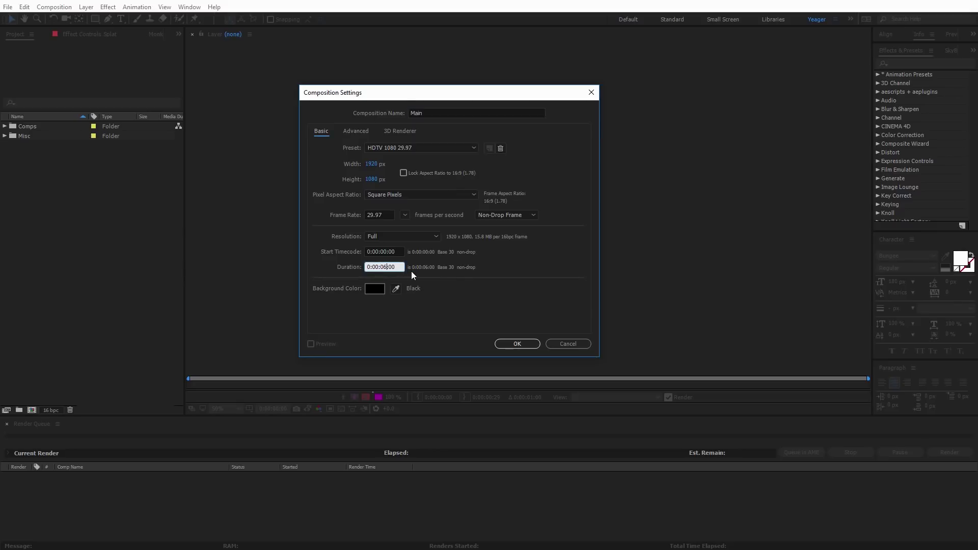
pyautogui.click(516, 344)
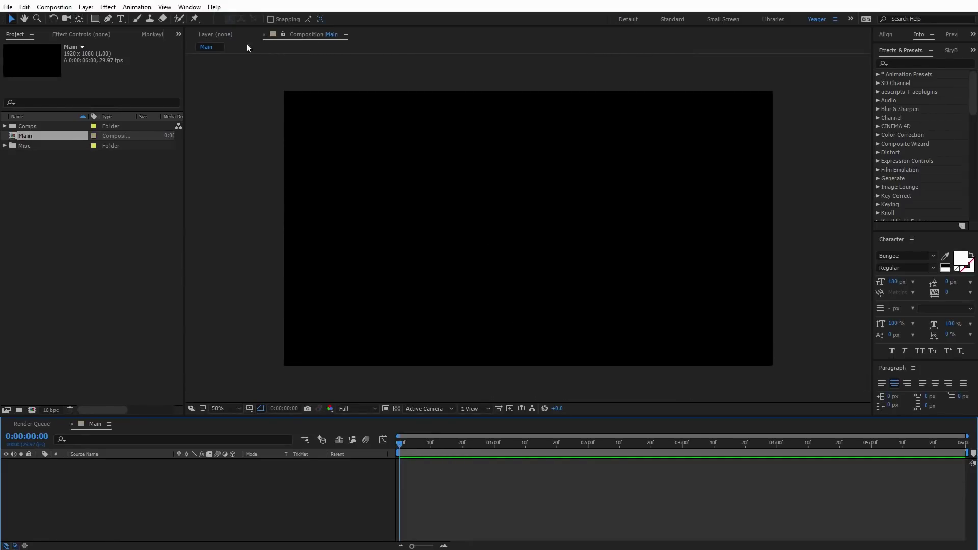
# Add the text "Splat" to the composition and move it close to the centre of the frame
pyautogui.click(120, 18)
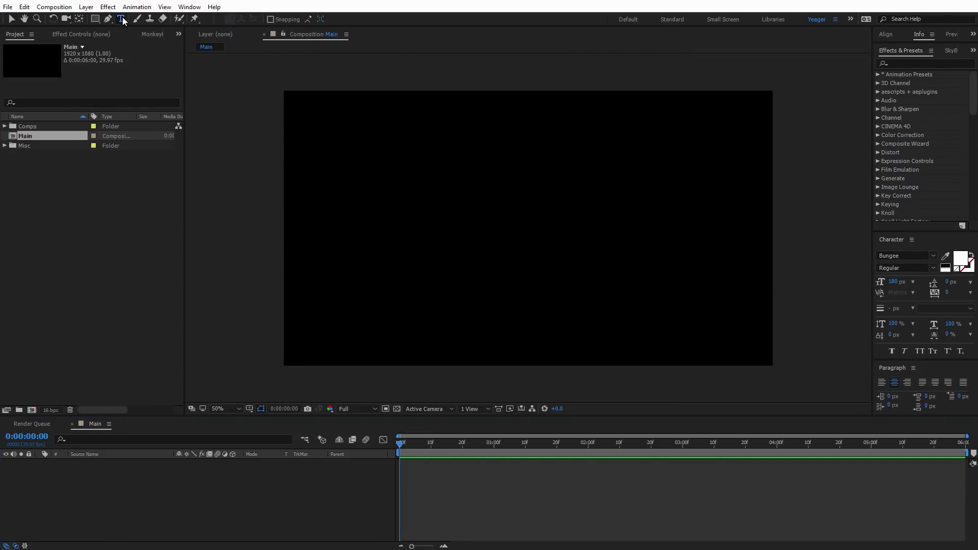
pyautogui.click(492, 240)
pyautogui.write('Splat')
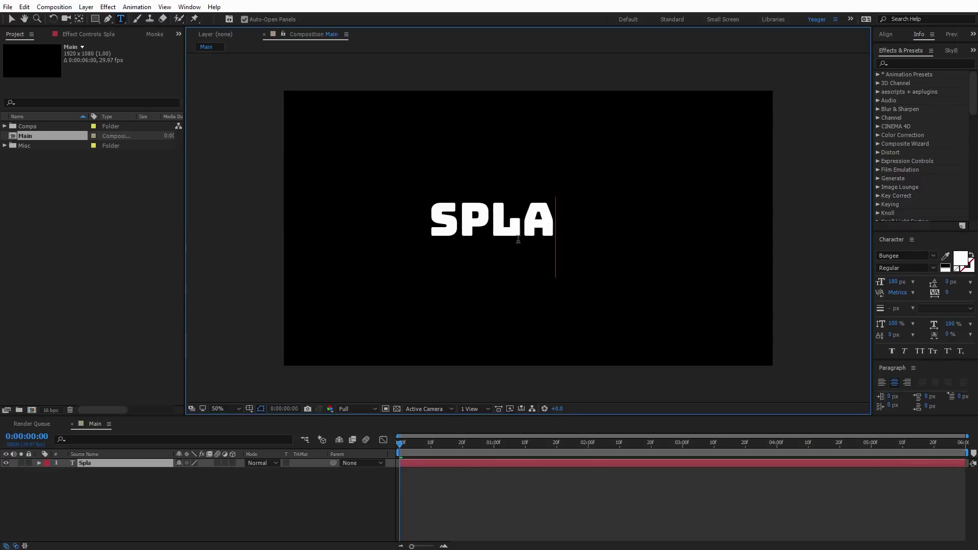
pyautogui.click(11, 19)
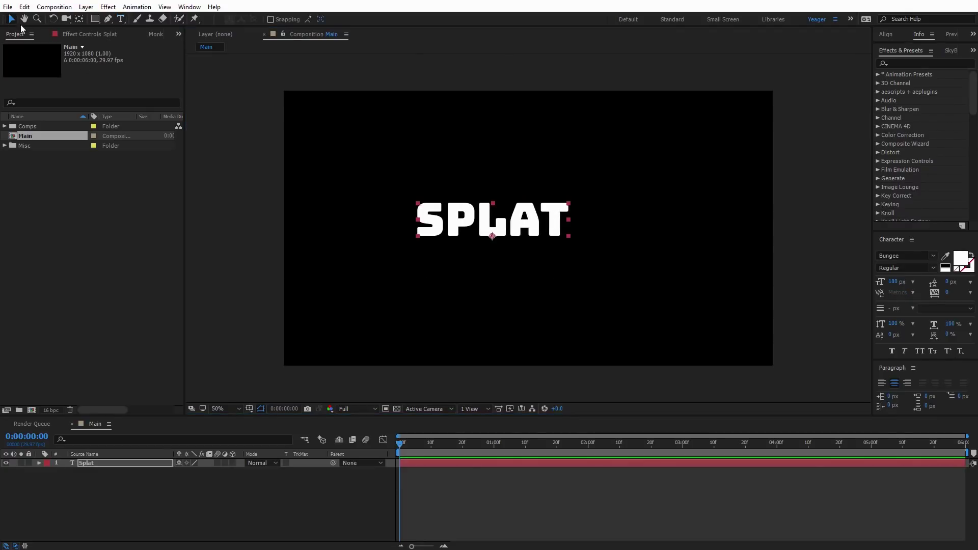
pyautogui.moveTo(520, 230); pyautogui.dragTo(568, 246)
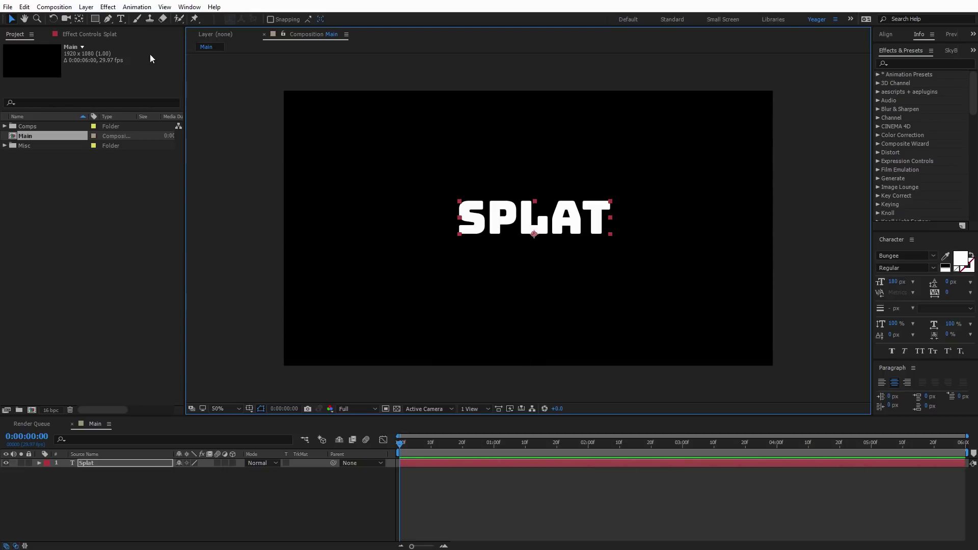
# Apply the Liquify distortion effect to the Splat text layer
pyautogui.click(108, 6)
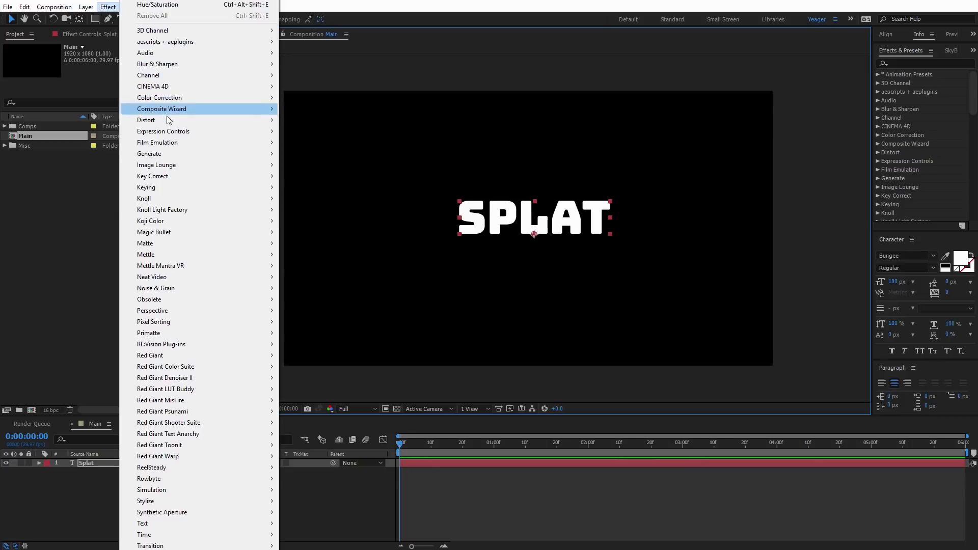
pyautogui.moveTo(188, 123)
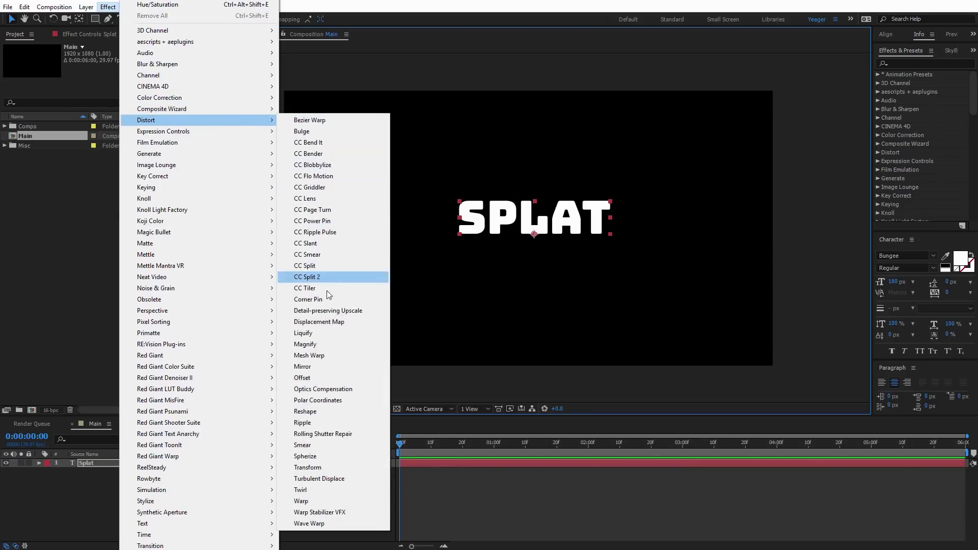
pyautogui.click(320, 335)
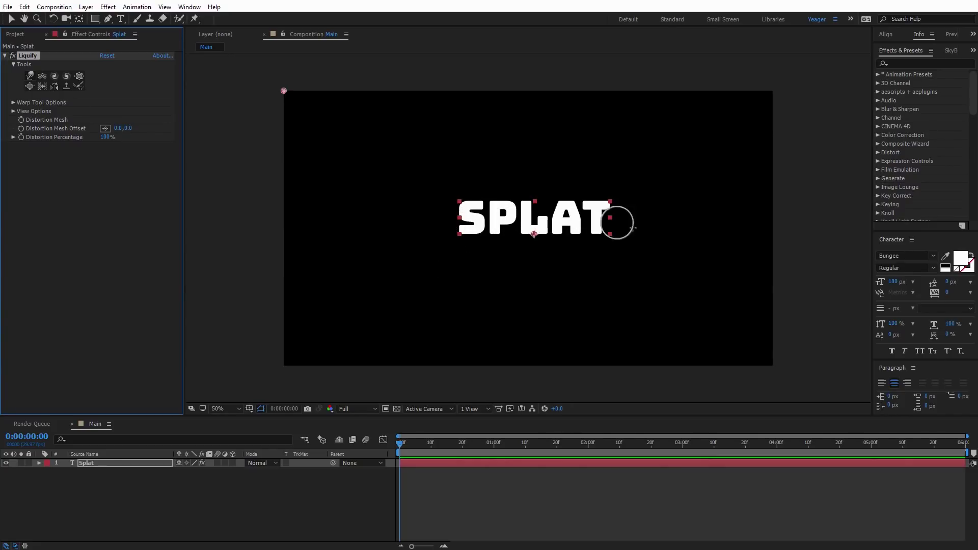
# Set Liquify's warp brush to size 20 and pressure 100, and place the distortion mesh offset at 697, 532 on the S
pyautogui.press('.')
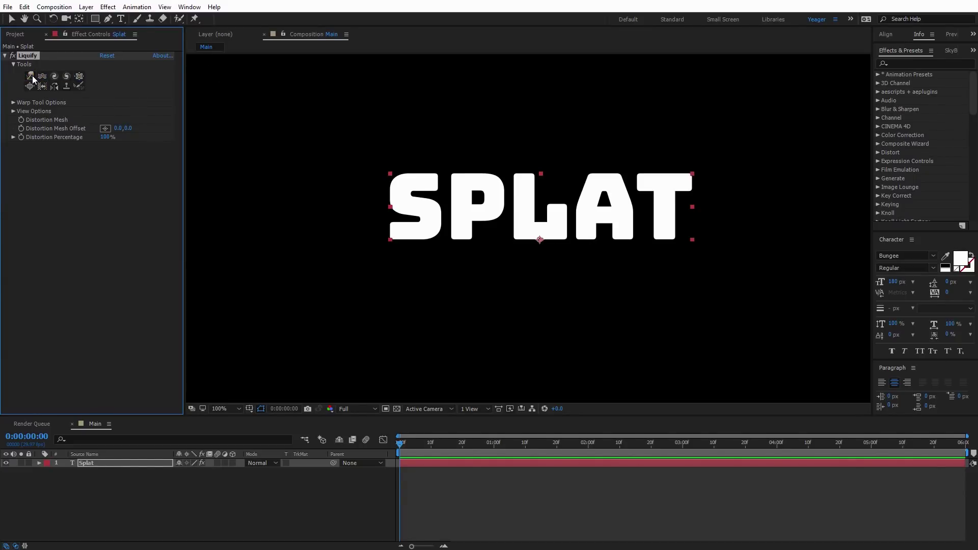
pyautogui.click(13, 103)
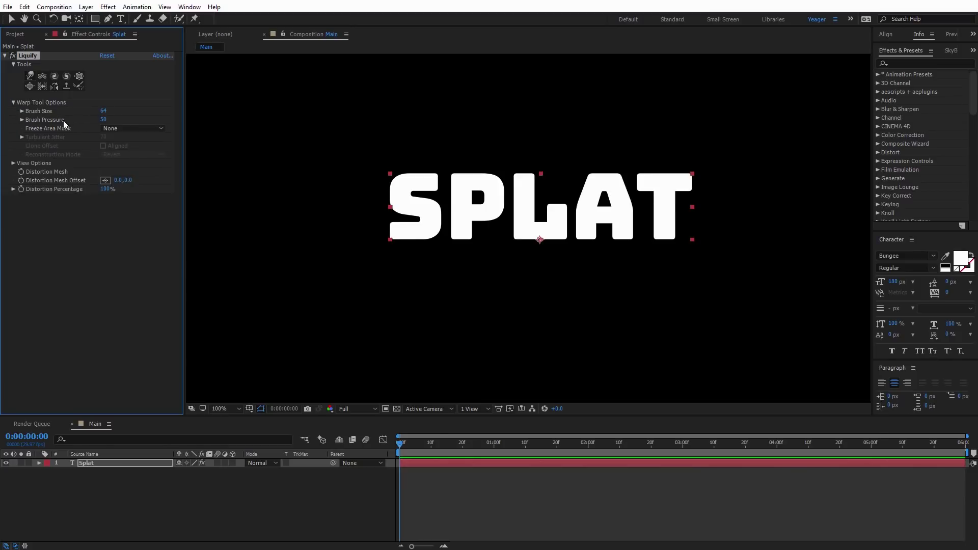
pyautogui.click(14, 164)
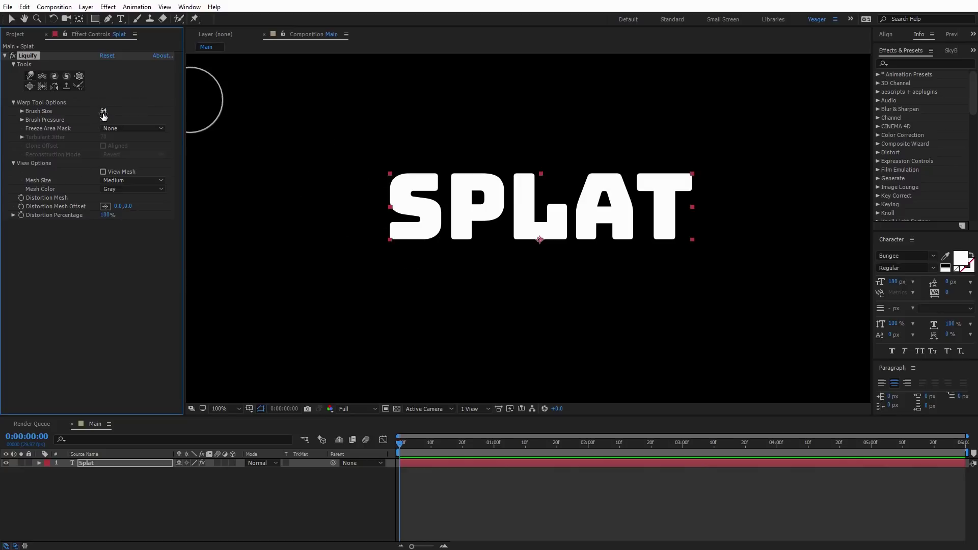
pyautogui.moveTo(104, 113); pyautogui.dragTo(82, 113)
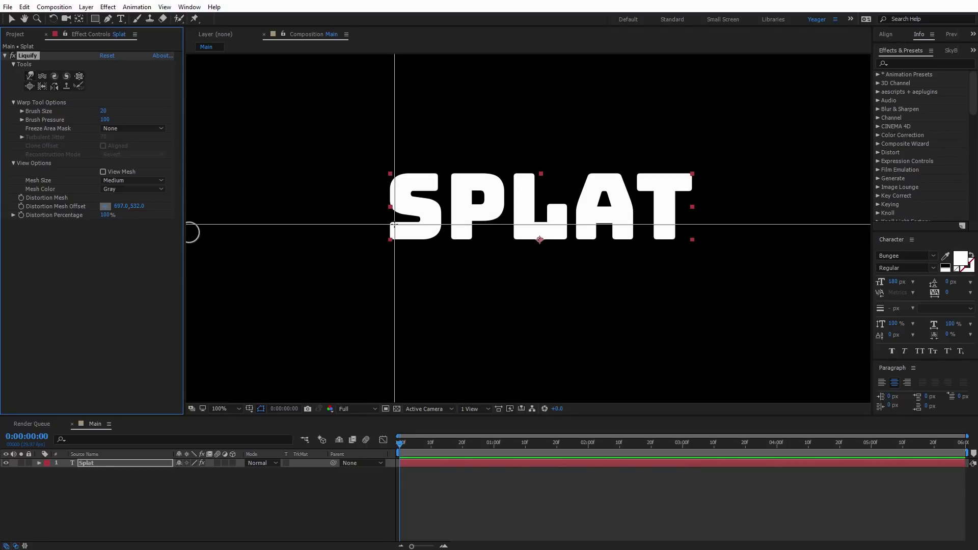
pyautogui.click(394, 224)
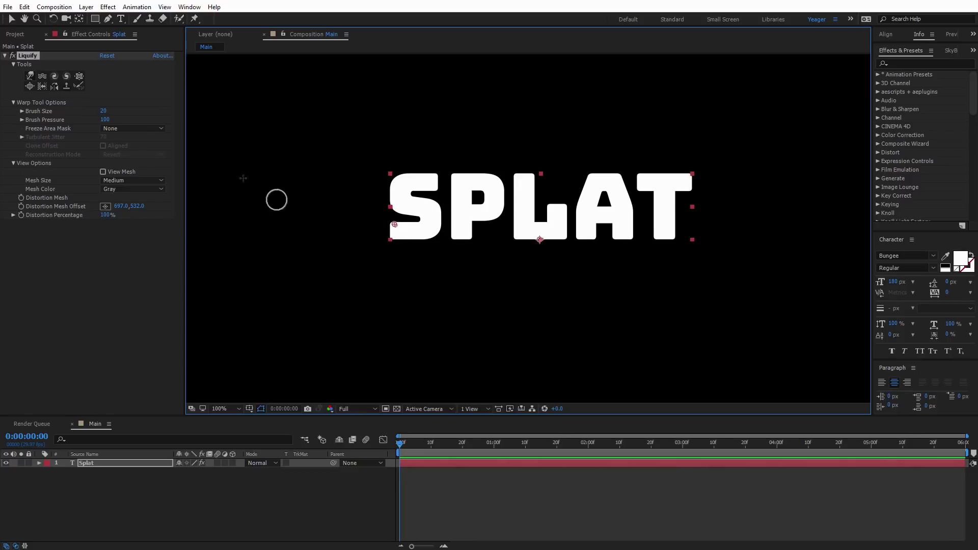
# Warp a long drip downward from the lower-left corner of the S and push its edges sideways into an irregular shape
pyautogui.click(31, 78)
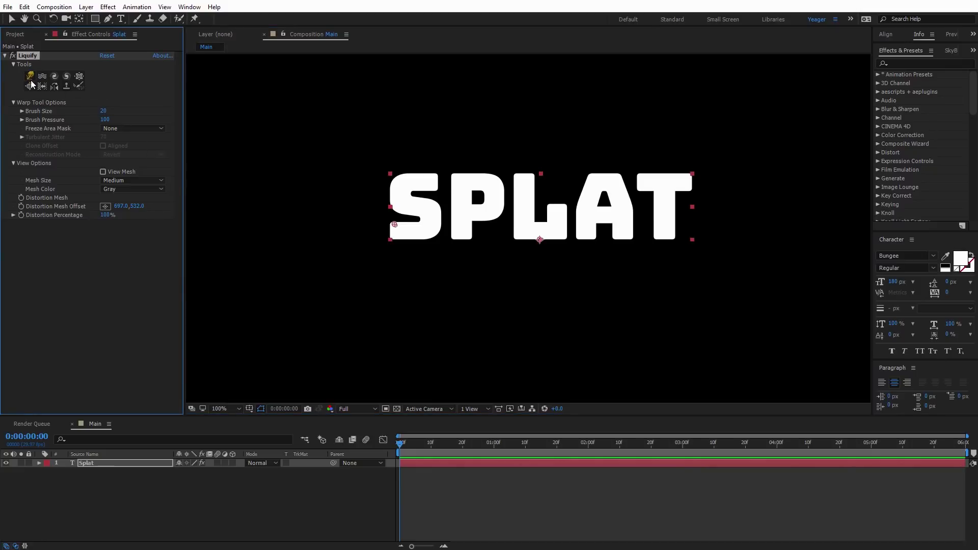
pyautogui.moveTo(394, 235); pyautogui.dragTo(392, 308)
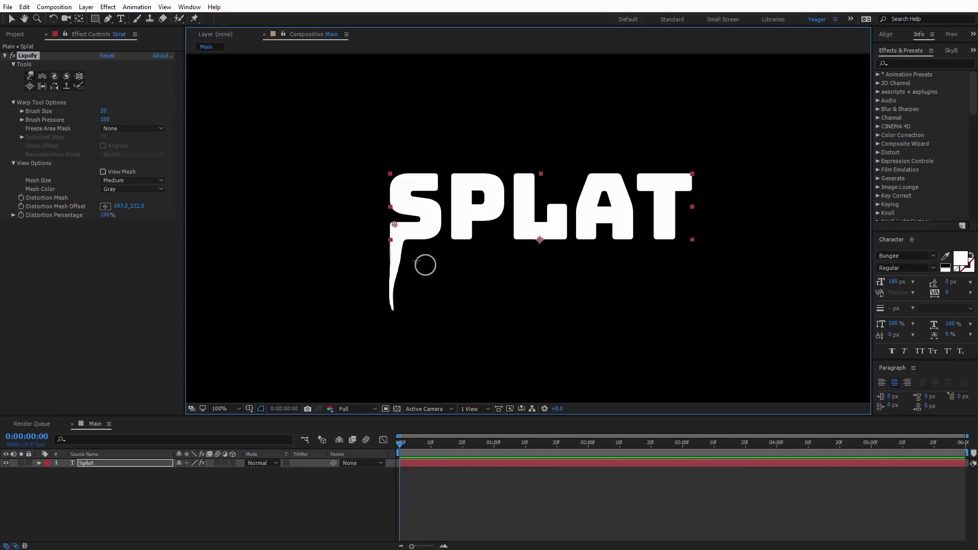
pyautogui.moveTo(379, 253)
pyautogui.mouseDown()
pyautogui.moveTo(392, 290)
pyautogui.moveTo(409, 253)
pyautogui.mouseUp()
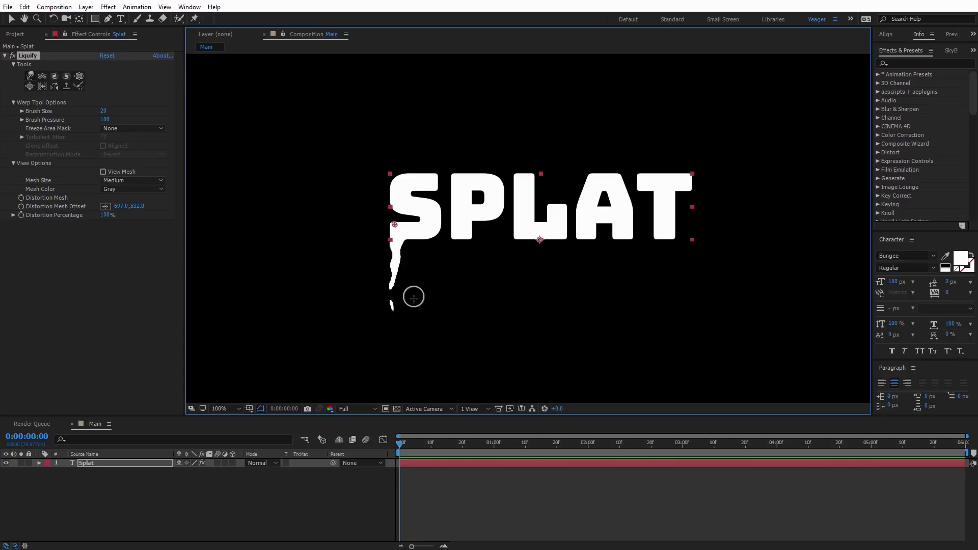
pyautogui.press('.')
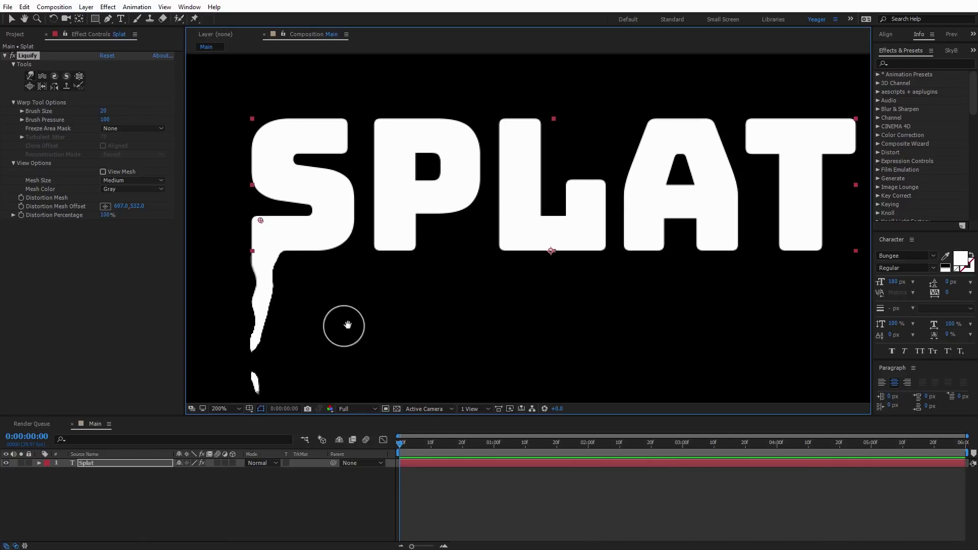
pyautogui.press('h')
pyautogui.moveTo(342, 325); pyautogui.dragTo(445, 251)
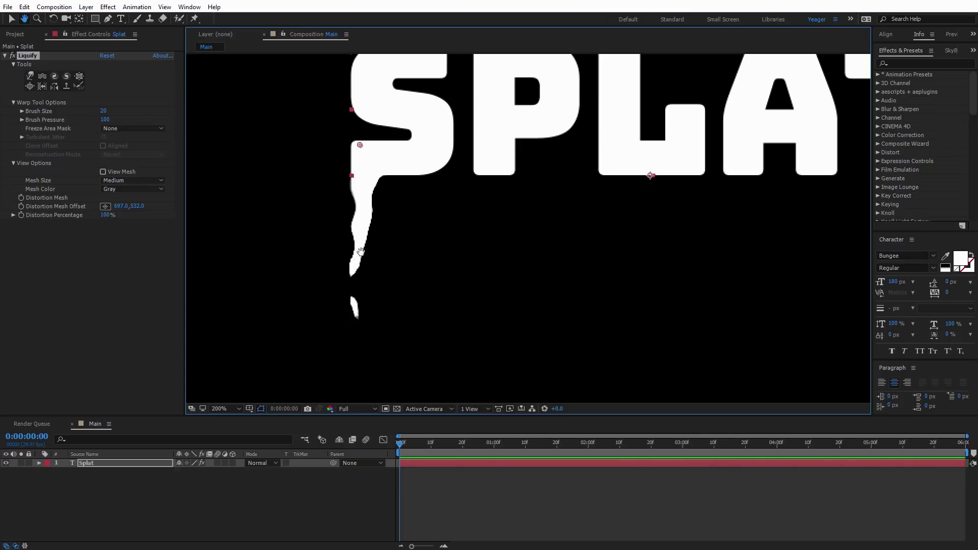
pyautogui.scroll(-2, 540, 223)
pyautogui.moveTo(541, 221); pyautogui.dragTo(511, 245)
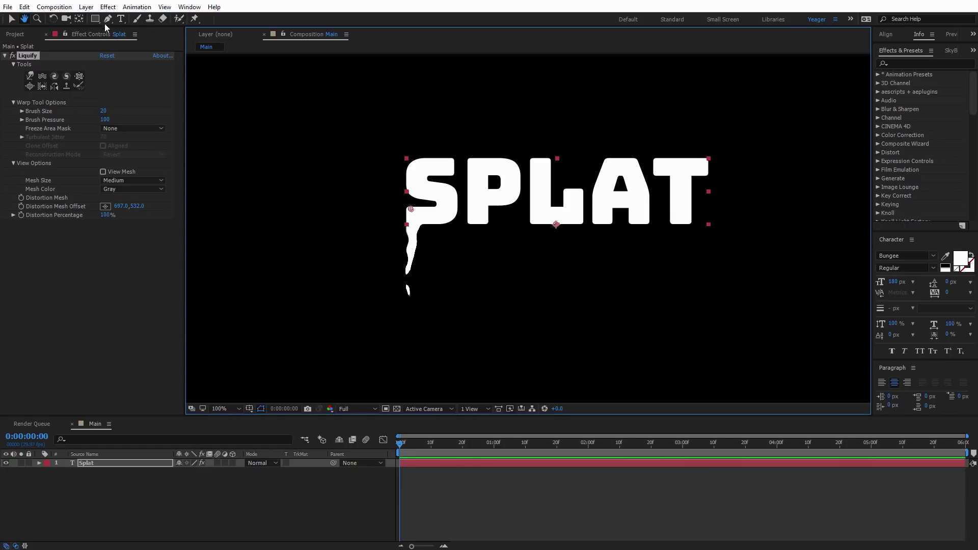
# Try the Roughen Edges effect on the Splat text and delete it
pyautogui.click(108, 7)
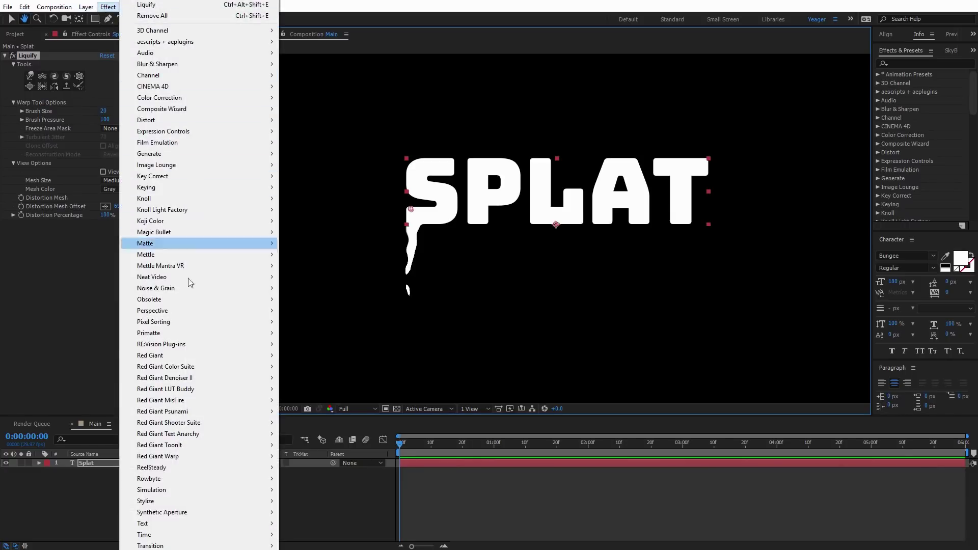
pyautogui.moveTo(209, 502)
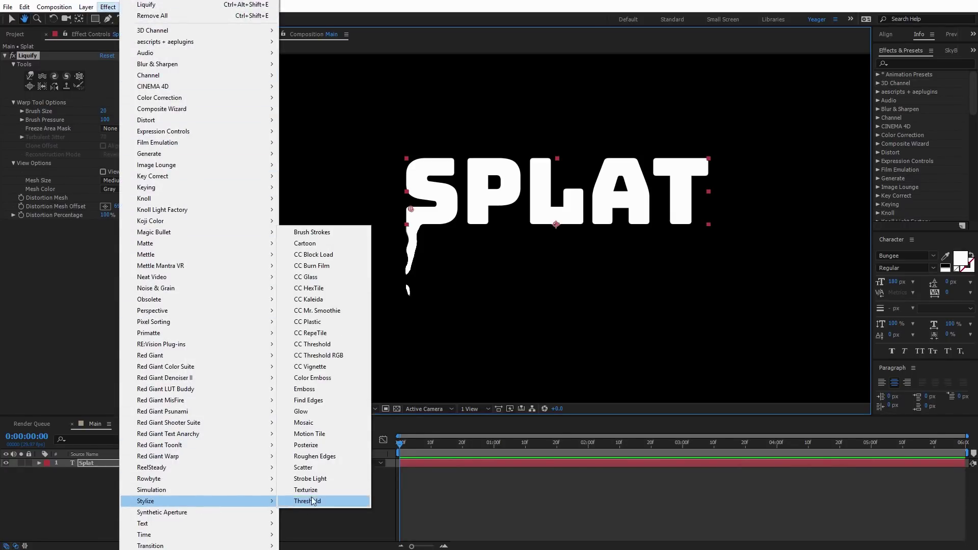
pyautogui.click(316, 457)
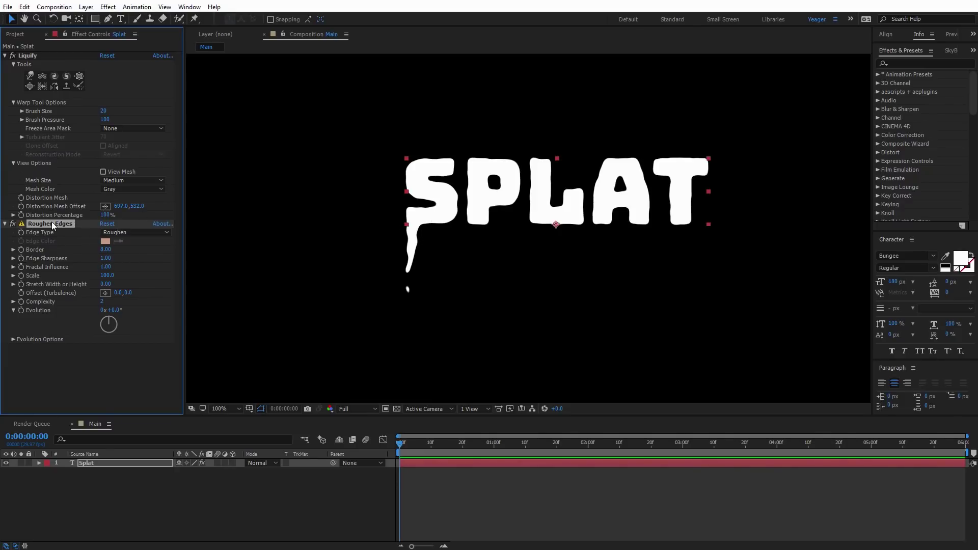
pyautogui.press('Delete')
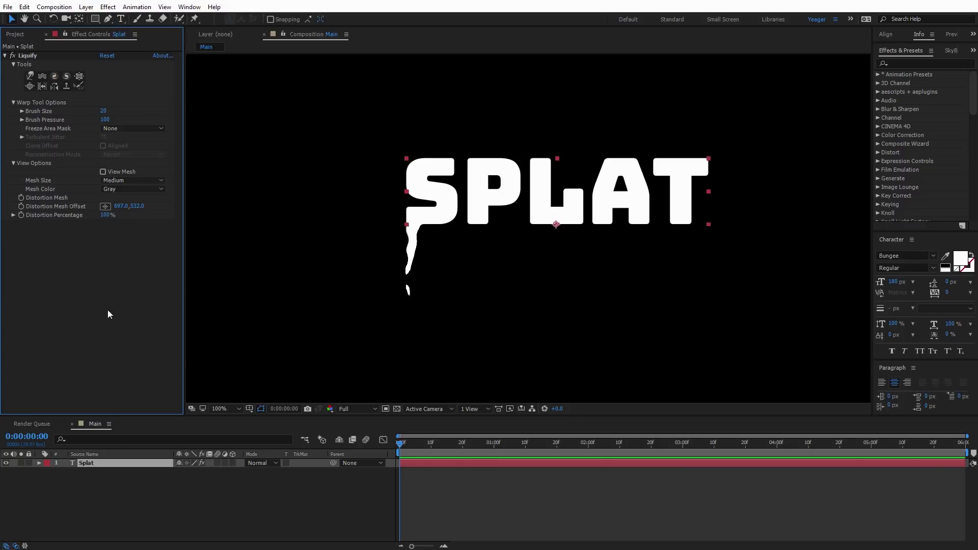
# Apply a second Liquify effect to the Splat layer and collapse the first one's settings
pyautogui.click(99, 465)
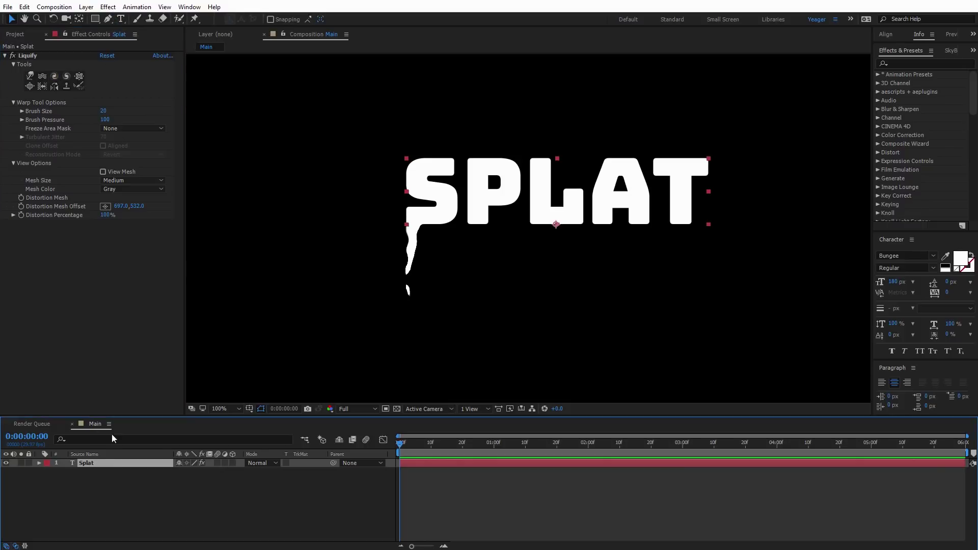
pyautogui.click(108, 7)
pyautogui.moveTo(205, 124)
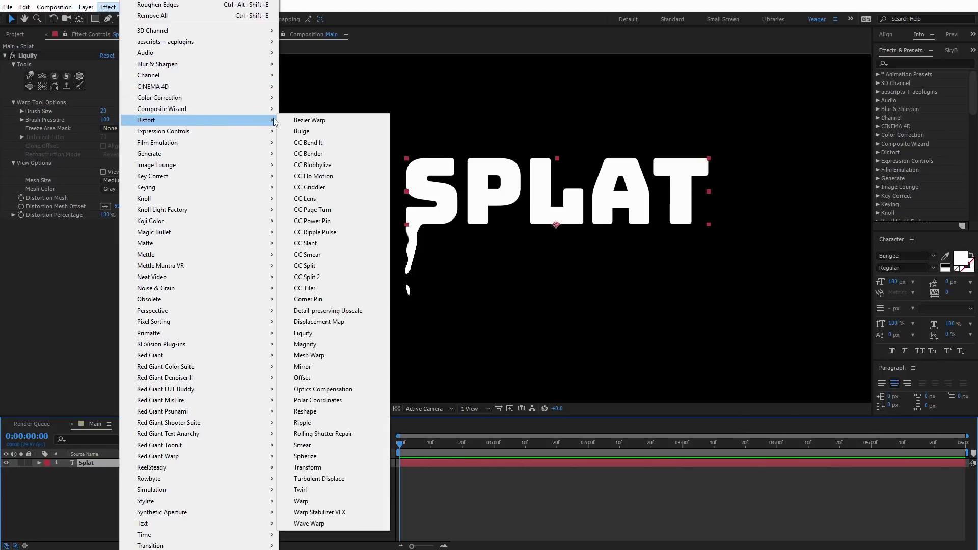
pyautogui.click(302, 333)
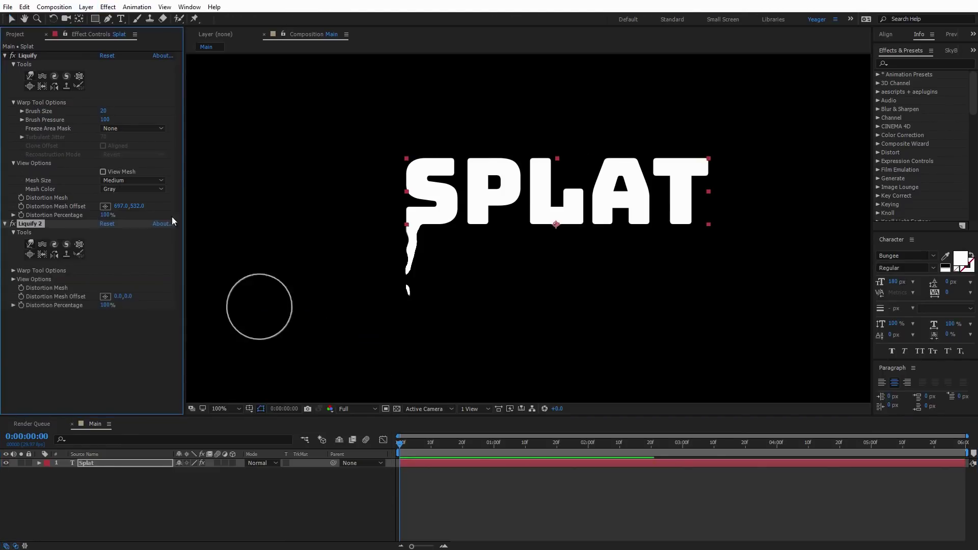
pyautogui.click(5, 56)
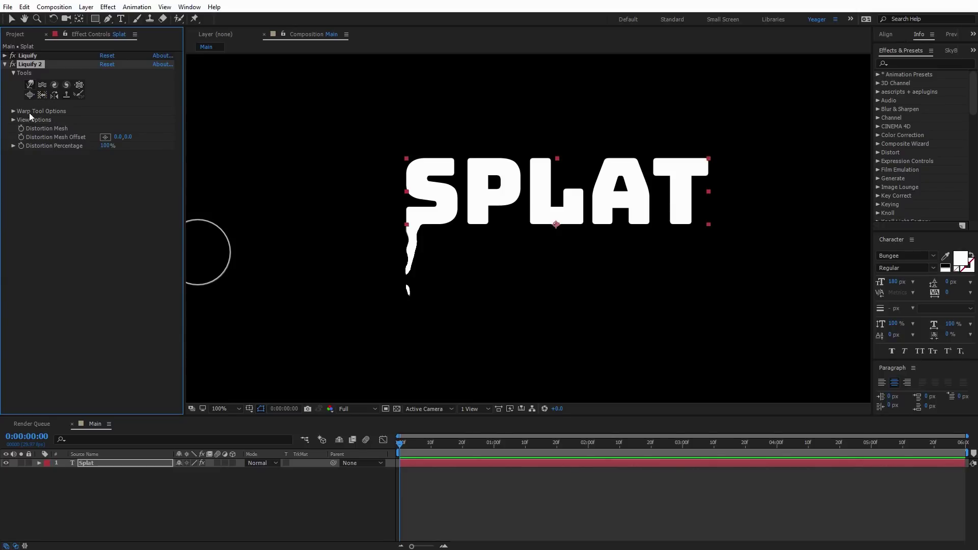
# Set the second Liquify's brush size to 35 and pressure to 100, with its distortion mesh offset at 948, 529 on the L
pyautogui.click(13, 111)
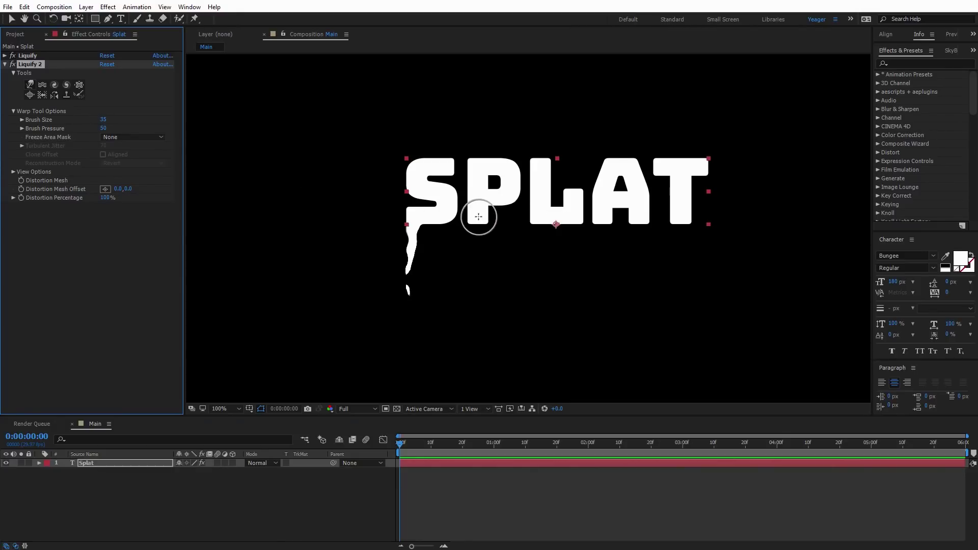
pyautogui.moveTo(104, 128); pyautogui.dragTo(285, 141)
pyautogui.click(105, 189)
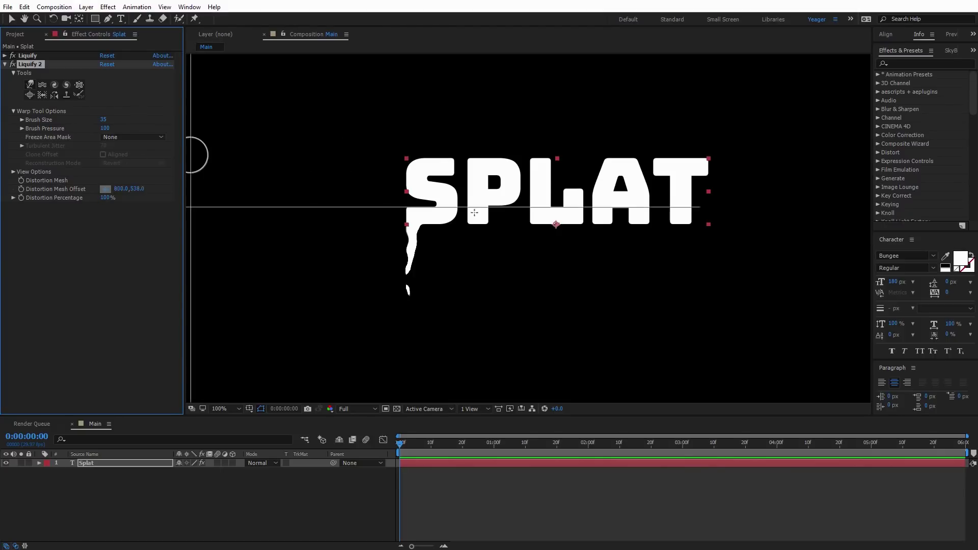
pyautogui.click(539, 207)
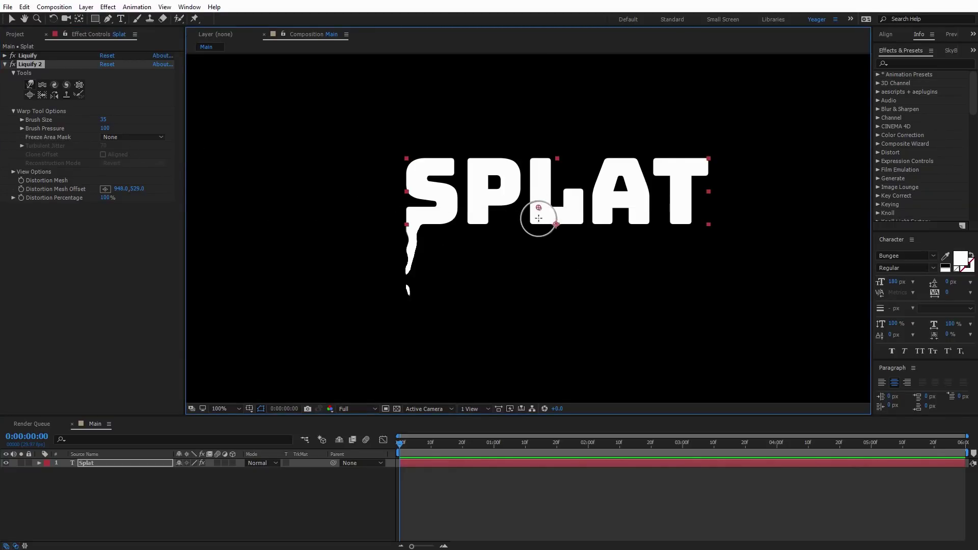
# Warp a long drip downward from the base of the L's stem and make its edges wavy
pyautogui.moveTo(540, 220); pyautogui.dragTo(540, 342)
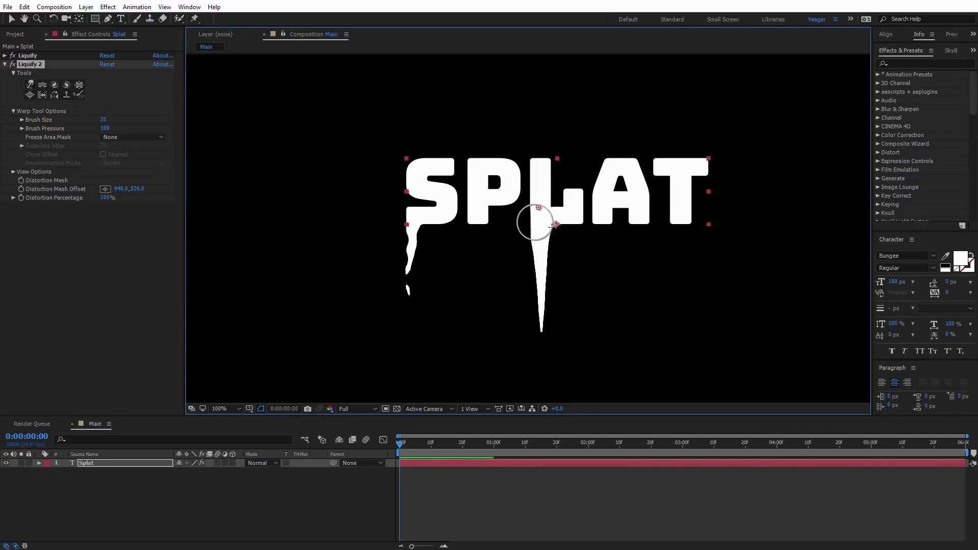
pyautogui.moveTo(530, 254)
pyautogui.mouseDown()
pyautogui.moveTo(561, 280)
pyautogui.moveTo(552, 284)
pyautogui.moveTo(559, 236)
pyautogui.mouseUp()
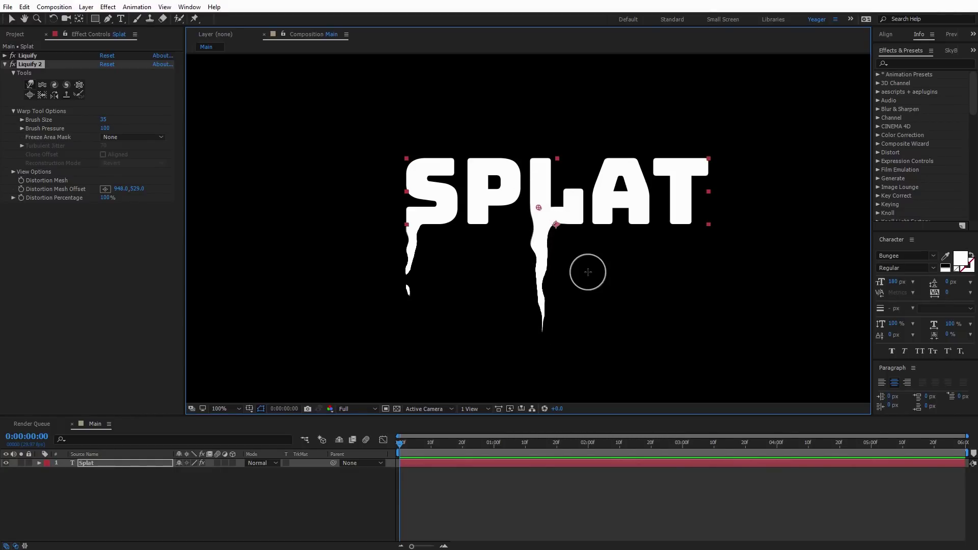
pyautogui.press('v')
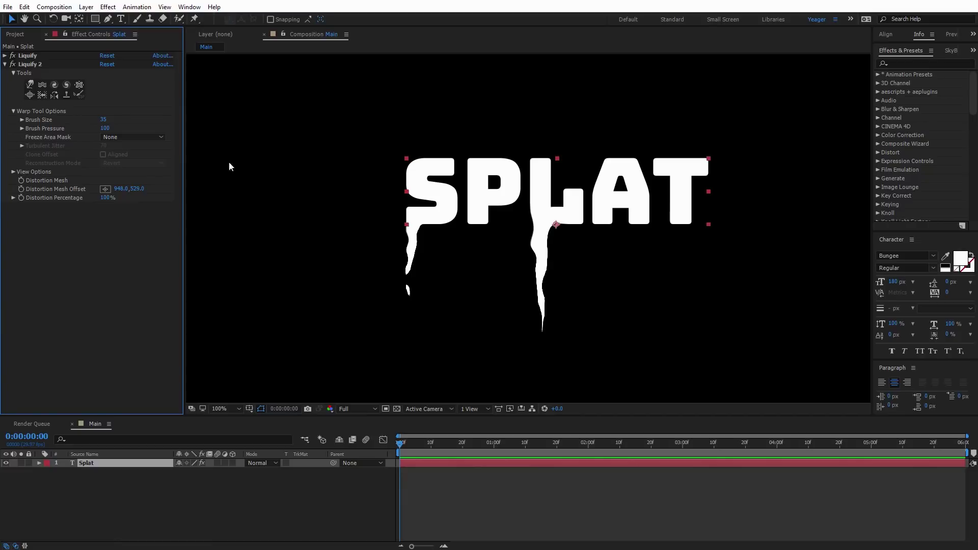
# Apply a third Liquify effect to the Splat layer with brush size 10 and its distortion mesh offset at 1270, 437 on the T
pyautogui.click(108, 6)
pyautogui.moveTo(194, 124)
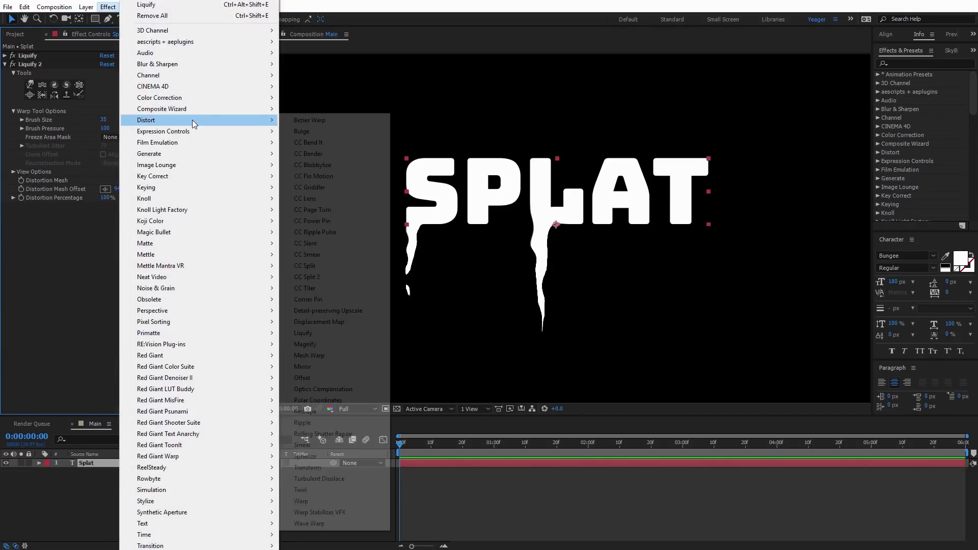
pyautogui.click(326, 333)
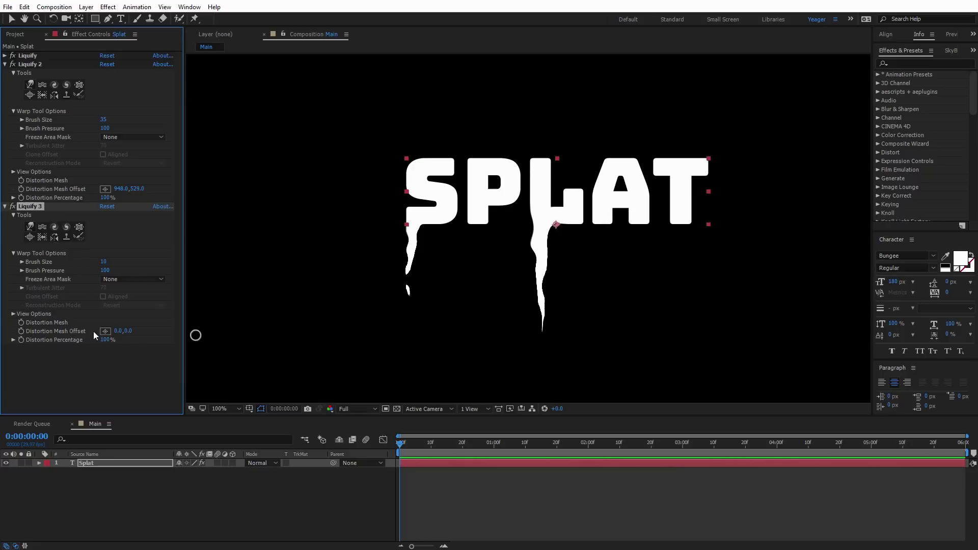
pyautogui.click(703, 161)
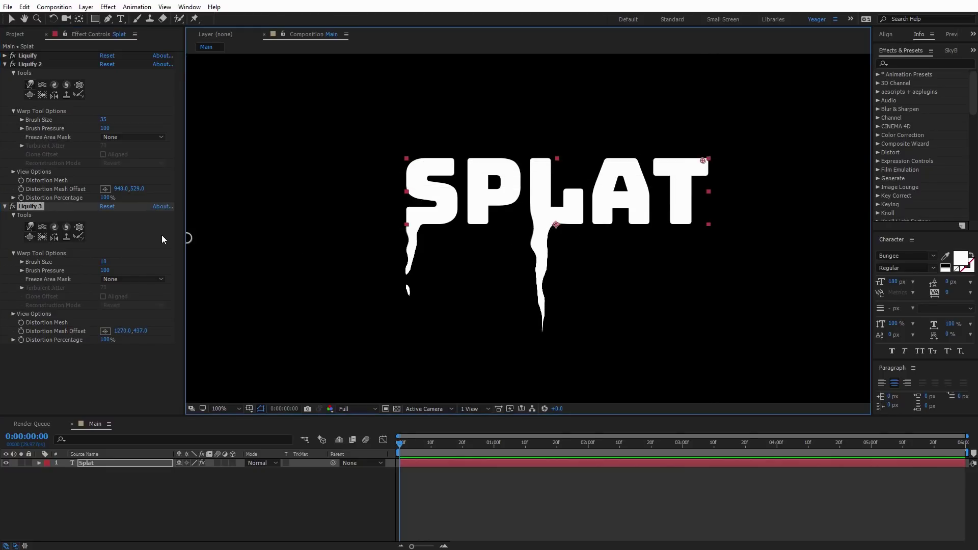
# Warp a short, thin drip downward from the outer end of the T's crossbar and refine its edges
pyautogui.moveTo(706, 173)
pyautogui.mouseDown()
pyautogui.moveTo(705, 209)
pyautogui.moveTo(703, 170)
pyautogui.moveTo(708, 221)
pyautogui.moveTo(705, 179)
pyautogui.mouseUp()
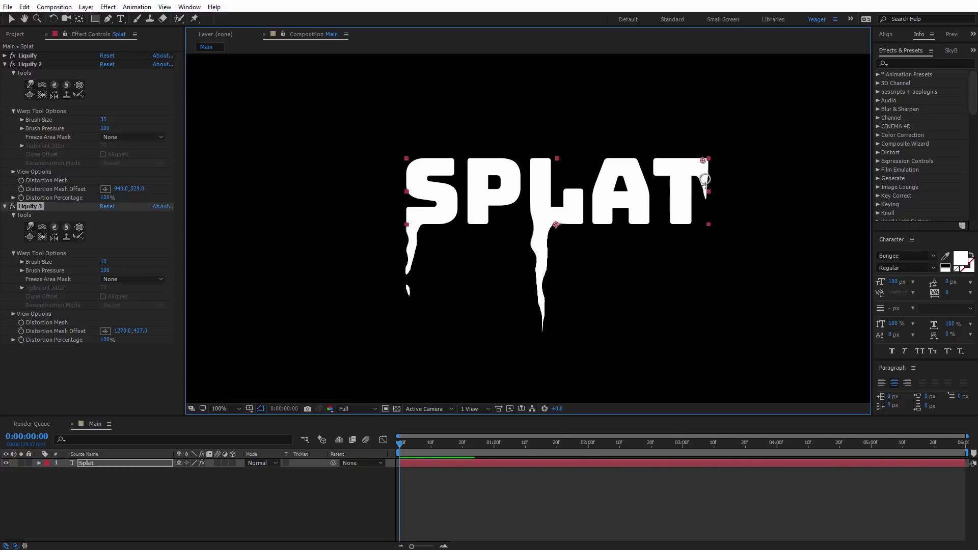
pyautogui.press('.')
pyautogui.press('h')
pyautogui.moveTo(629, 195); pyautogui.dragTo(331, 213)
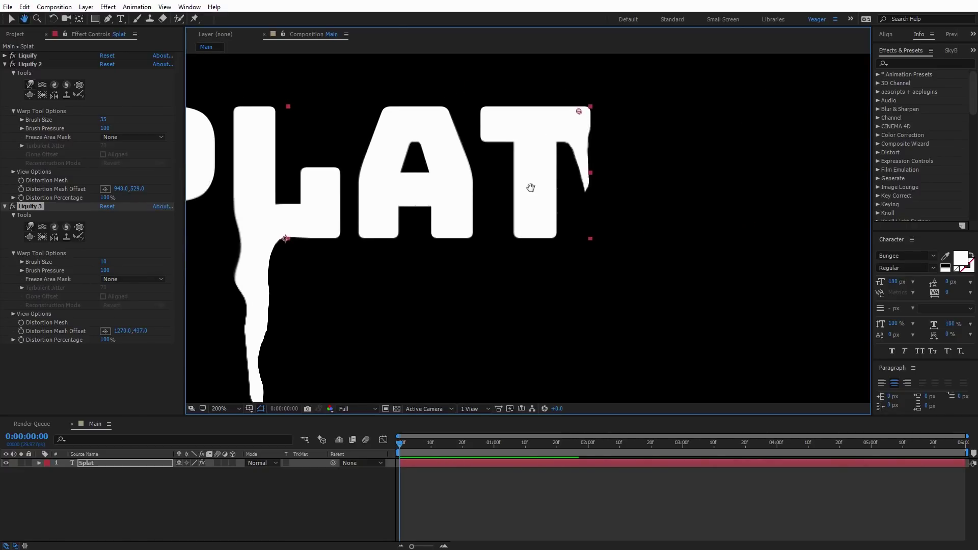
pyautogui.press('v')
pyautogui.moveTo(569, 145)
pyautogui.mouseDown()
pyautogui.moveTo(578, 144)
pyautogui.moveTo(572, 164)
pyautogui.moveTo(586, 167)
pyautogui.moveTo(588, 221)
pyautogui.moveTo(590, 133)
pyautogui.mouseUp()
pyautogui.press(',')
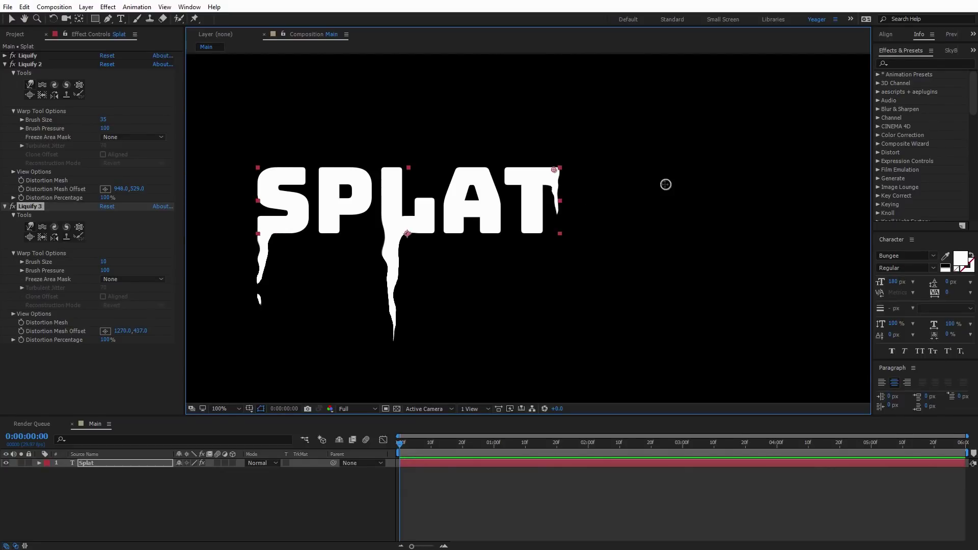
# Collapse the settings of the second and third Liquify effects
pyautogui.press('h')
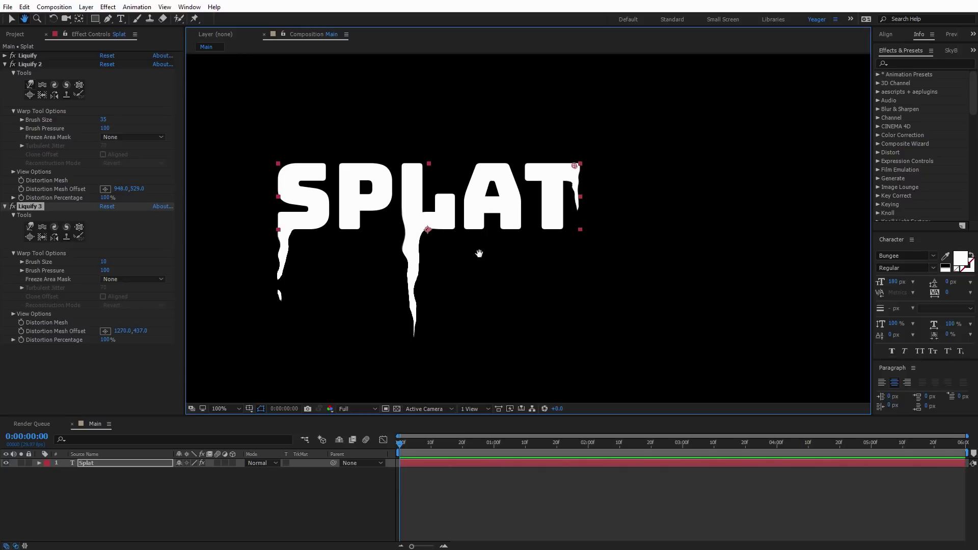
pyautogui.moveTo(433, 251); pyautogui.dragTo(536, 306)
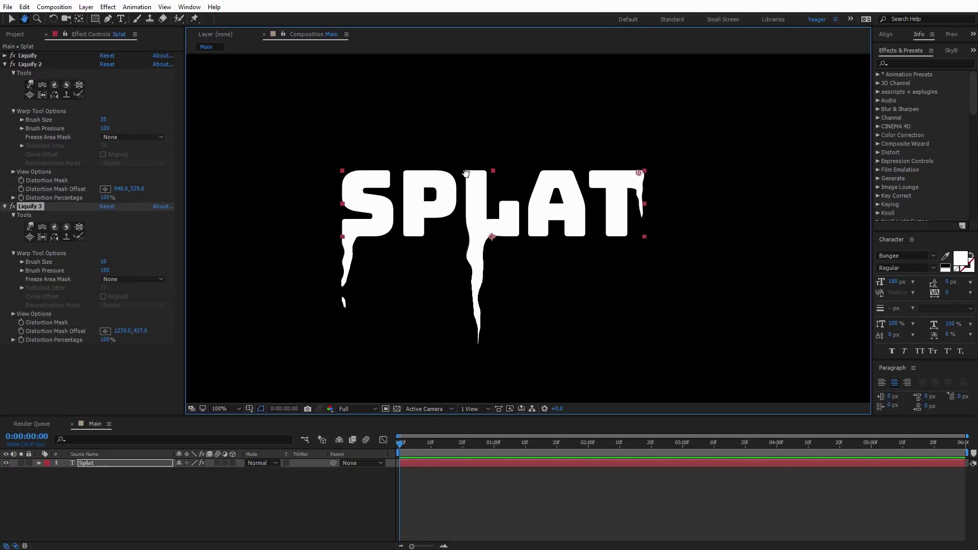
pyautogui.press(',')
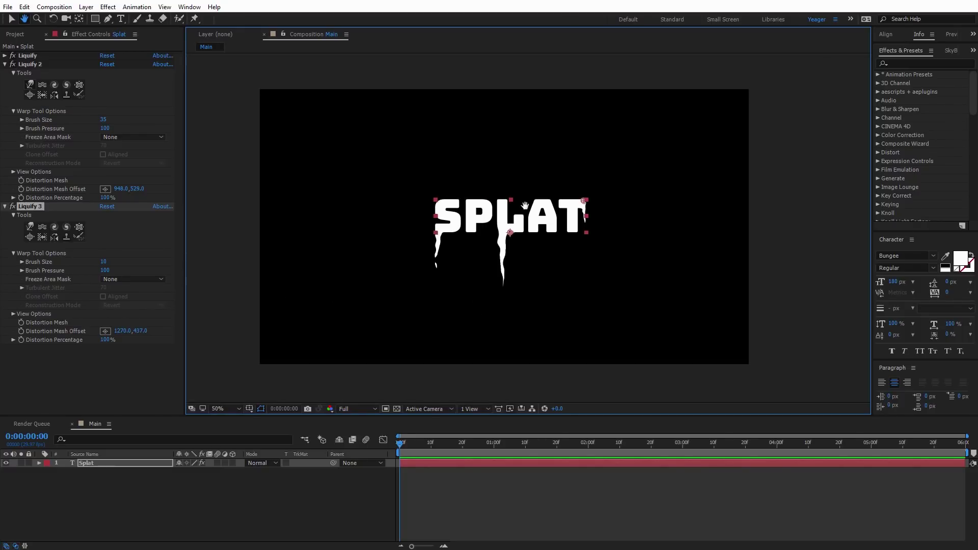
pyautogui.press('.')
pyautogui.click(3, 61)
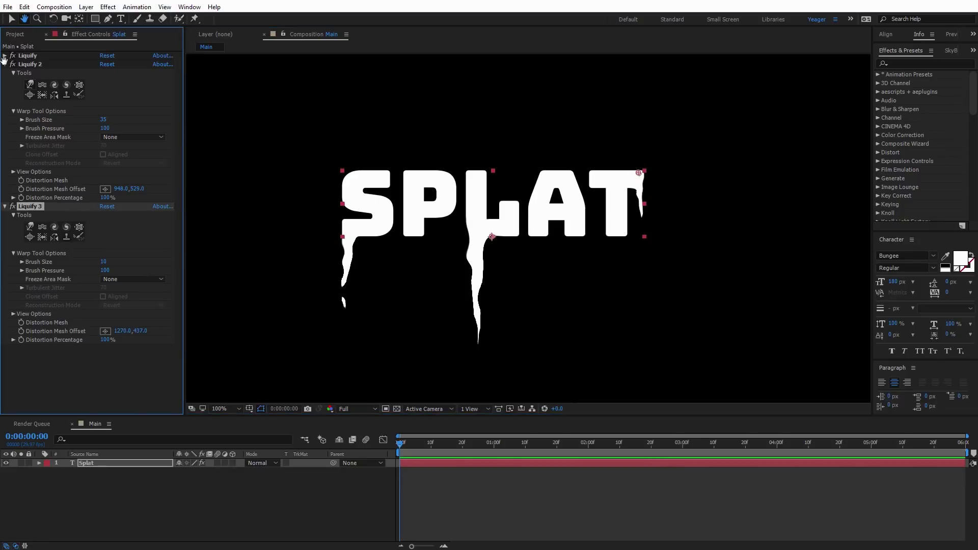
pyautogui.click(12, 19)
pyautogui.click(5, 64)
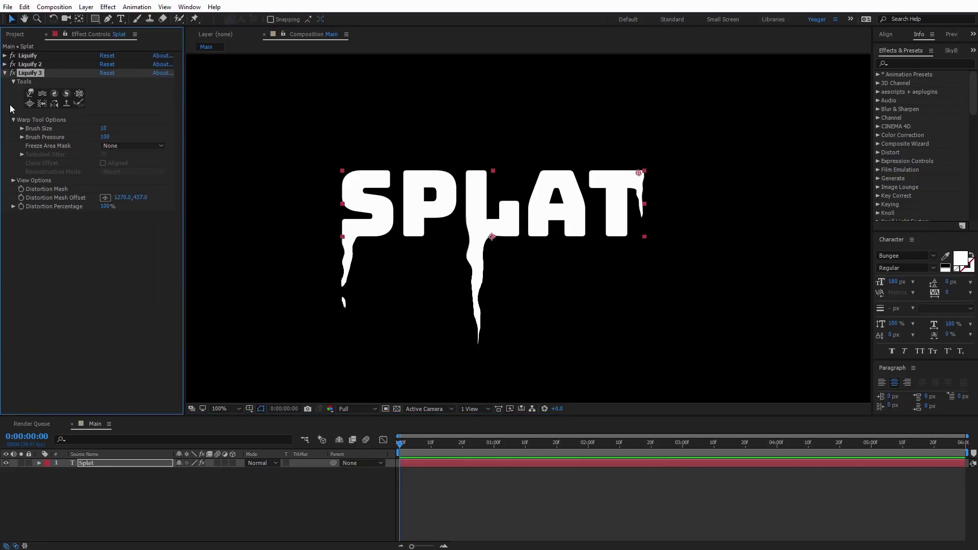
pyautogui.click(5, 73)
# Apply a fourth Liquify effect to the Splat layer and set its warp brush size to 385
pyautogui.click(108, 7)
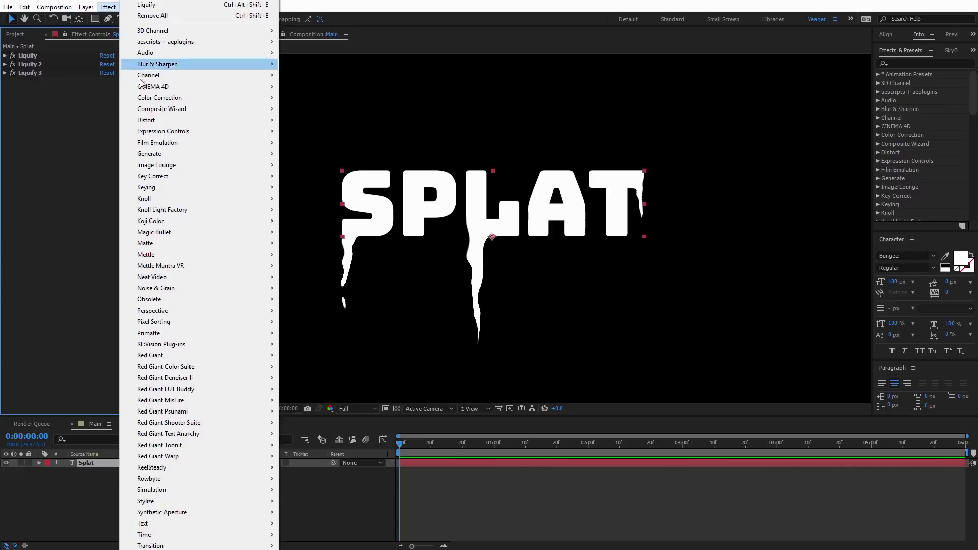
pyautogui.moveTo(169, 121)
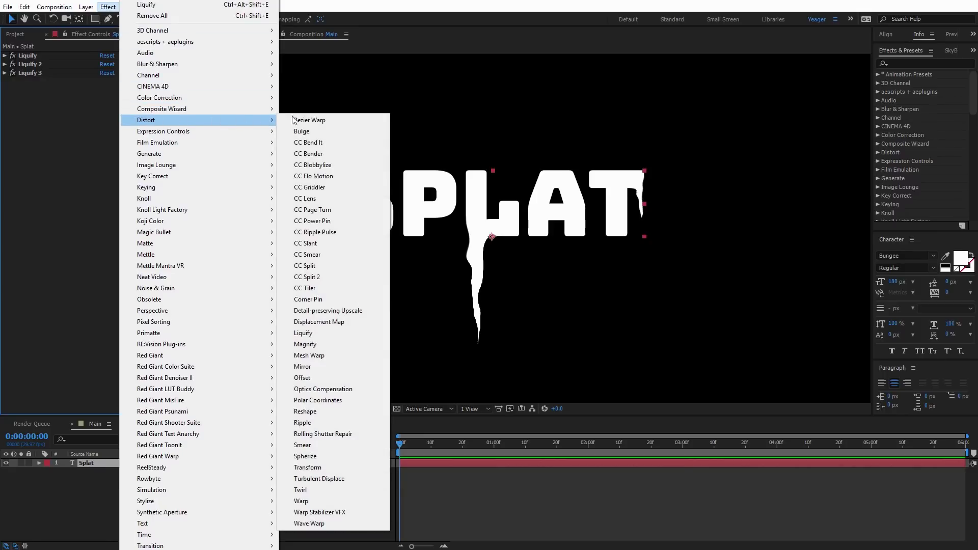
pyautogui.click(324, 331)
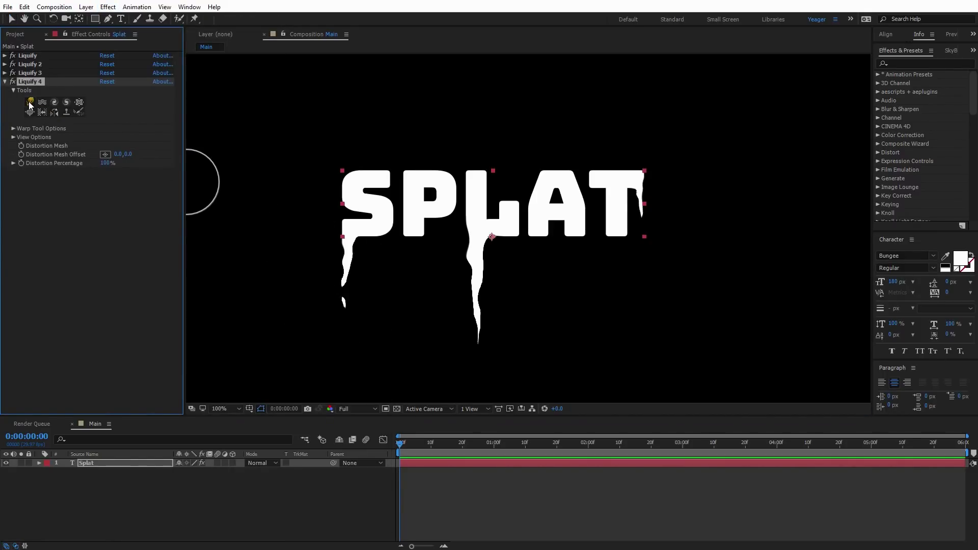
pyautogui.click(13, 129)
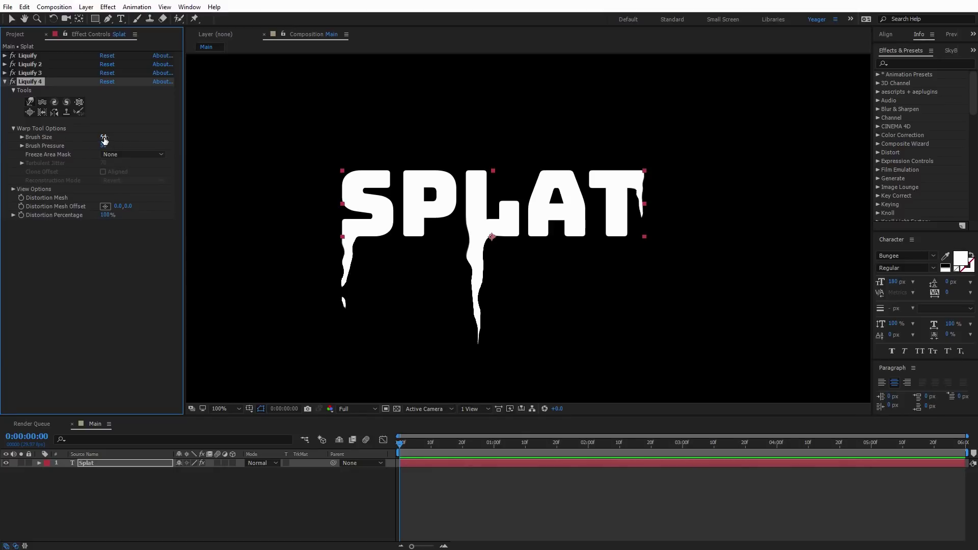
pyautogui.moveTo(355, 151)
pyautogui.mouseDown()
pyautogui.moveTo(80, 165)
pyautogui.moveTo(71, 139)
pyautogui.moveTo(41, 139)
pyautogui.mouseUp()
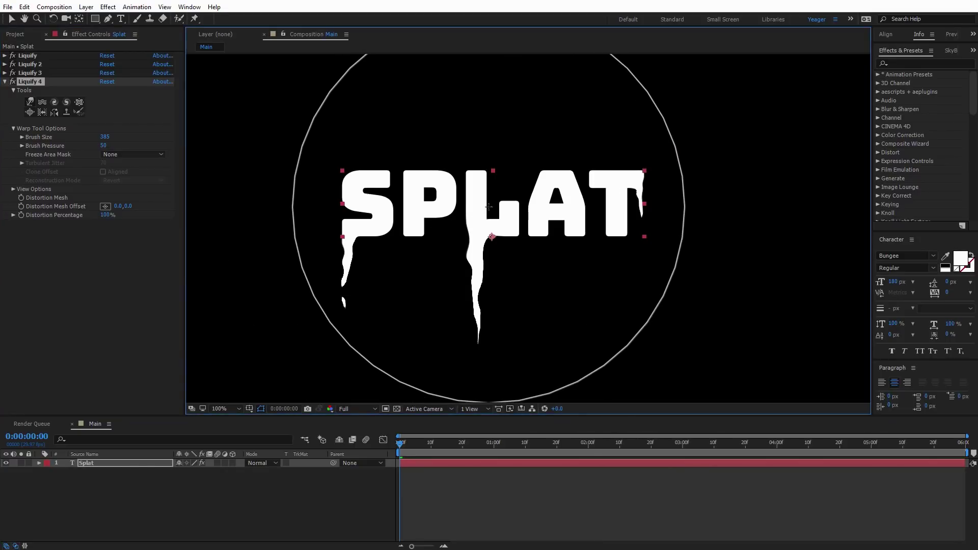
# Warp the middle of the word slightly downward with the large brush so the whole title bends, and leave the Warp tool
pyautogui.moveTo(489, 221); pyautogui.dragTo(491, 231)
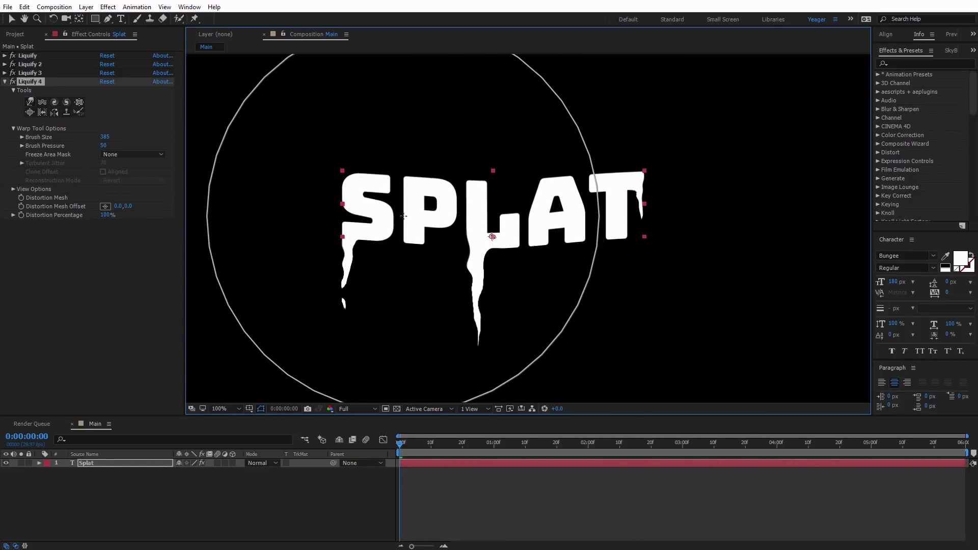
pyautogui.press(',')
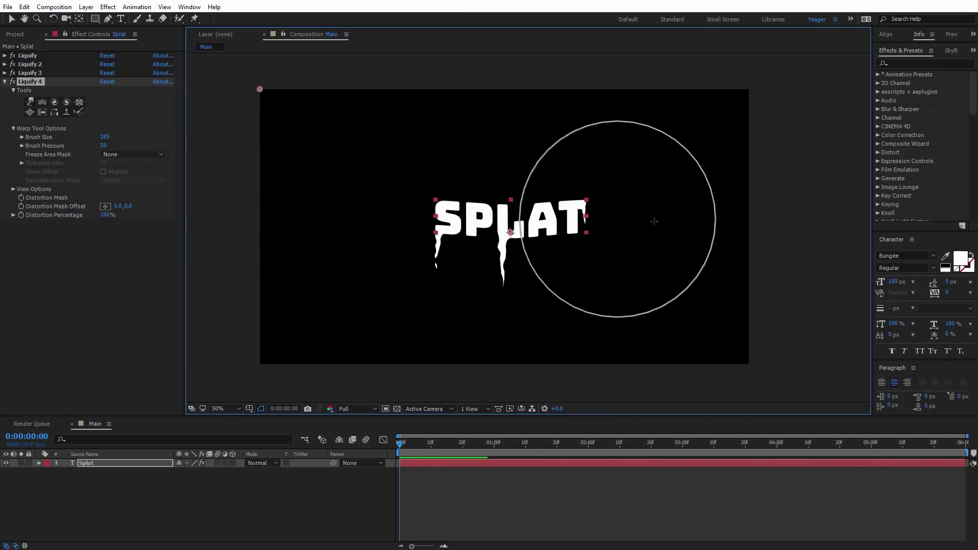
pyautogui.press('.')
pyautogui.press('v')
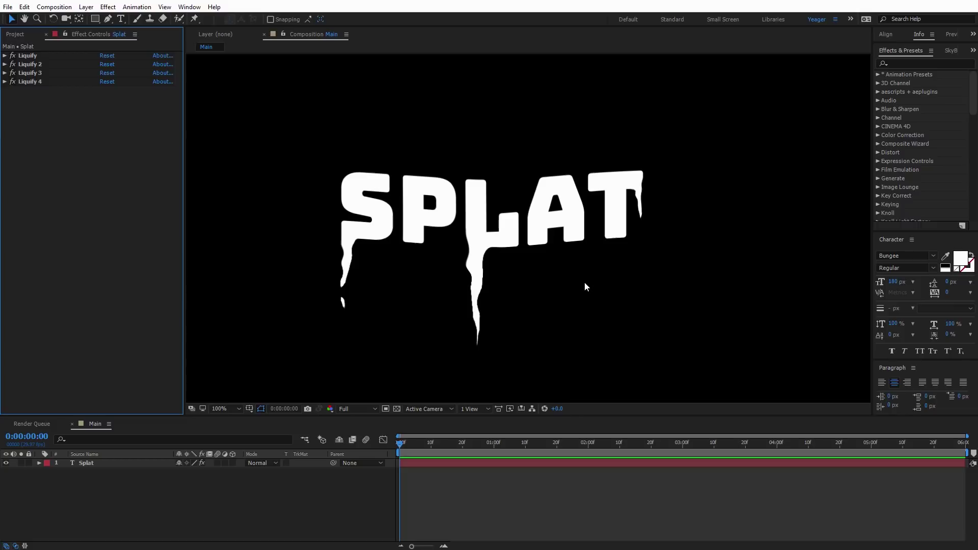
# Apply Roughen Edges to the Splat layer and set its scale to 140
pyautogui.click(97, 463)
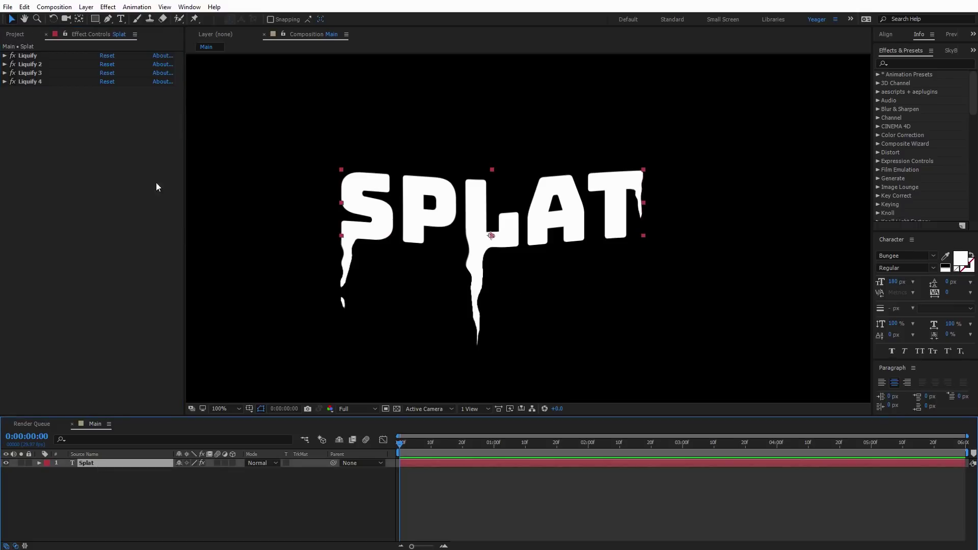
pyautogui.click(108, 6)
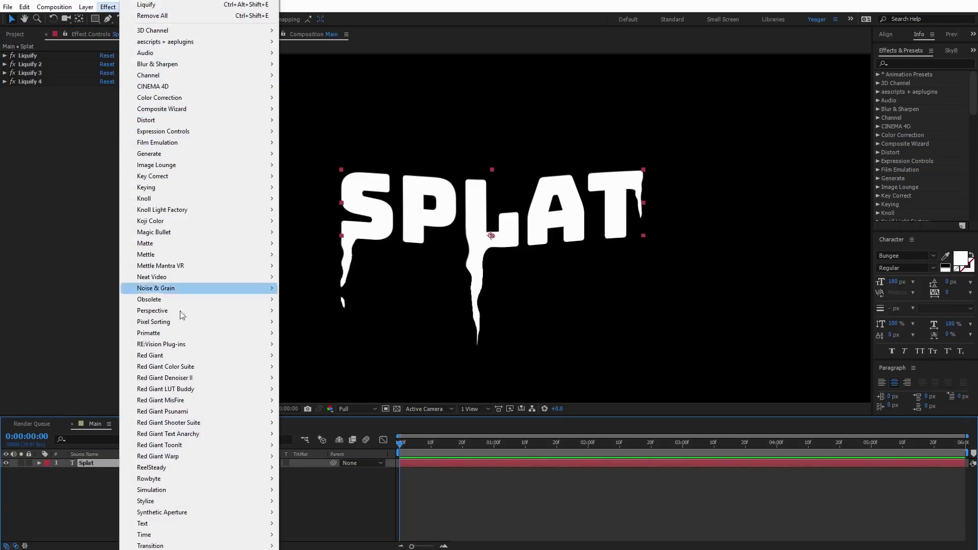
pyautogui.moveTo(182, 503)
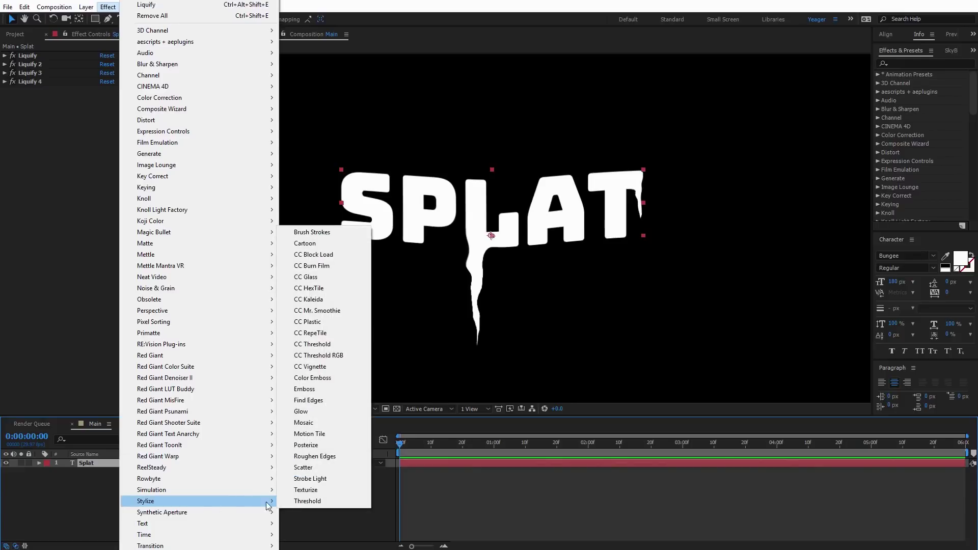
pyautogui.click(317, 456)
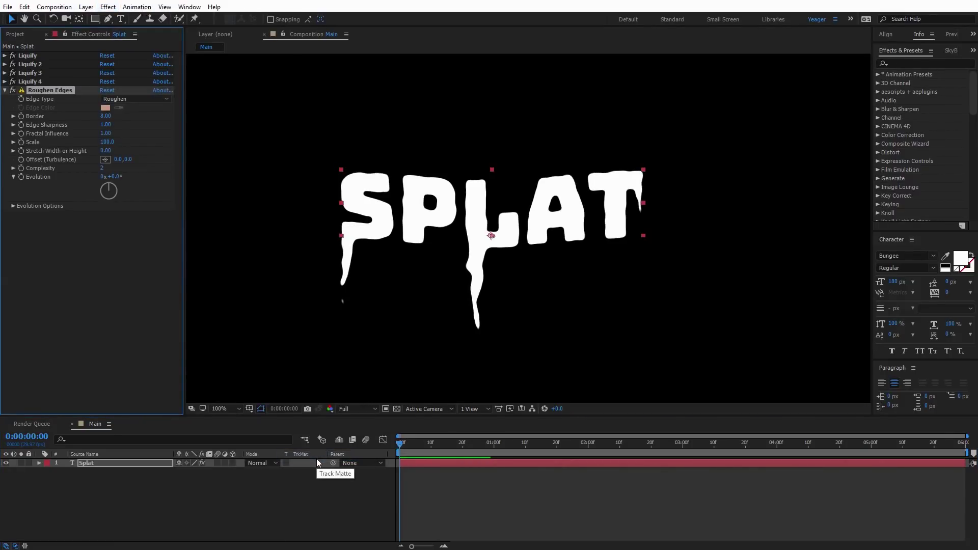
pyautogui.moveTo(104, 144); pyautogui.dragTo(159, 149)
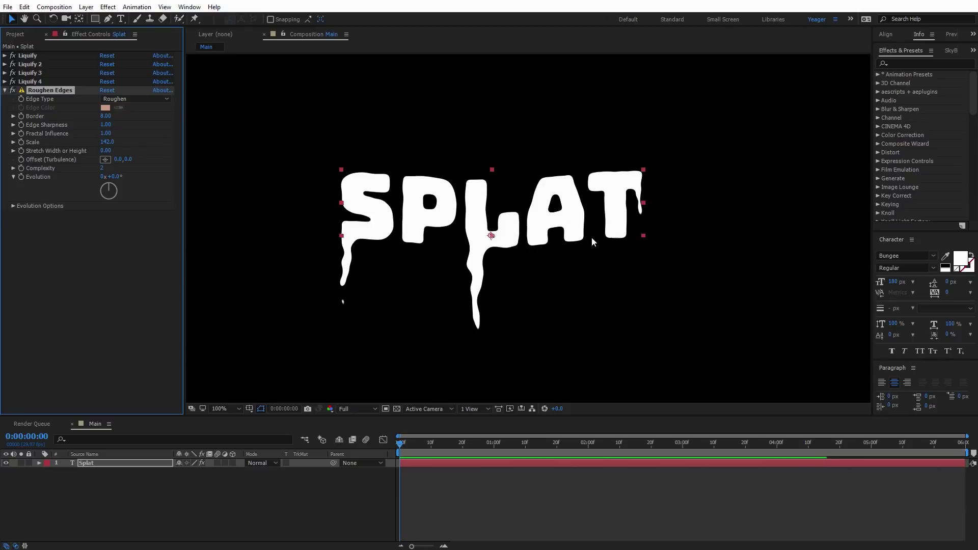
pyautogui.hotkey('ctrl', 'z')
# Move the current time to frame 10, collapse Roughen Edges and expand the first Liquify's settings
pyautogui.moveTo(400, 443); pyautogui.dragTo(432, 454)
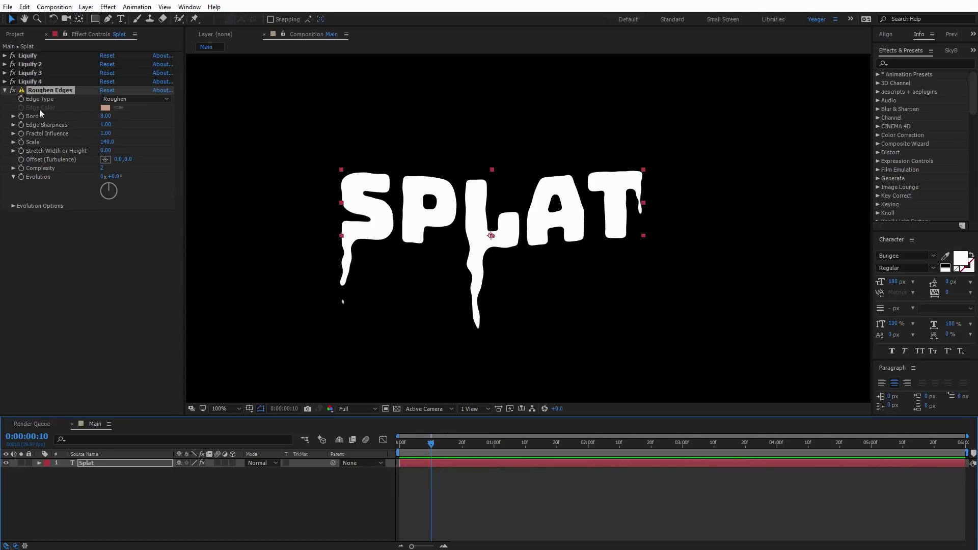
pyautogui.click(5, 90)
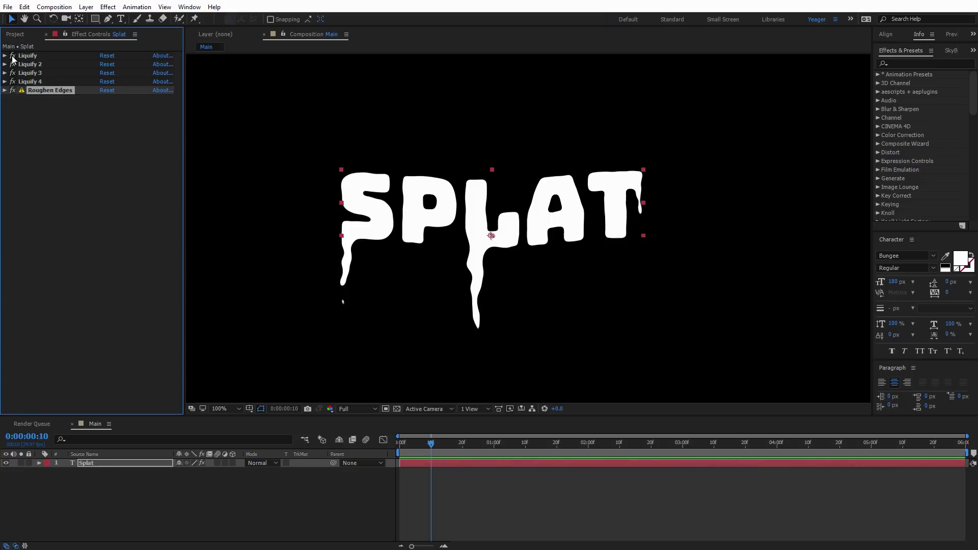
pyautogui.click(4, 55)
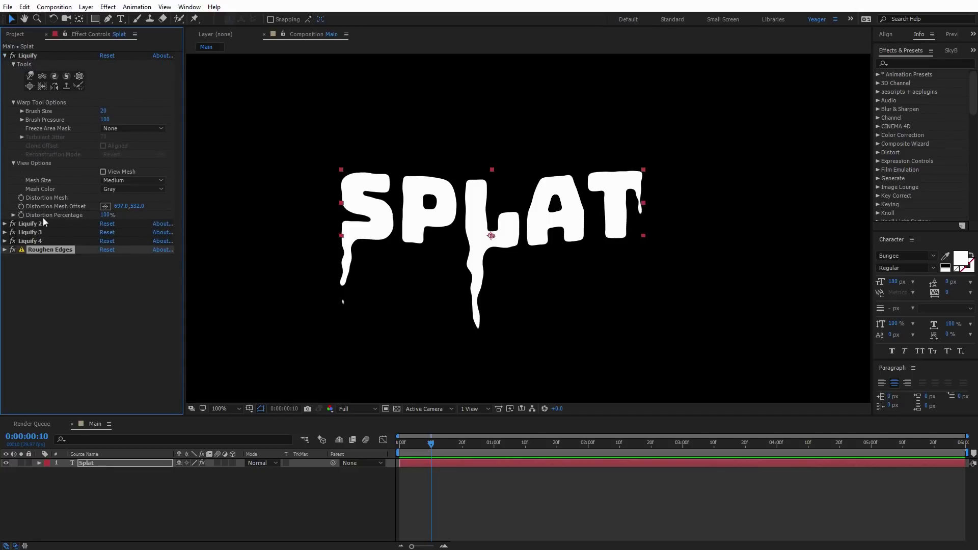
# Test the S drip by lowering the first Liquify's distortion percentage to 0%, and restore it to 100%
pyautogui.moveTo(106, 220); pyautogui.dragTo(45, 218)
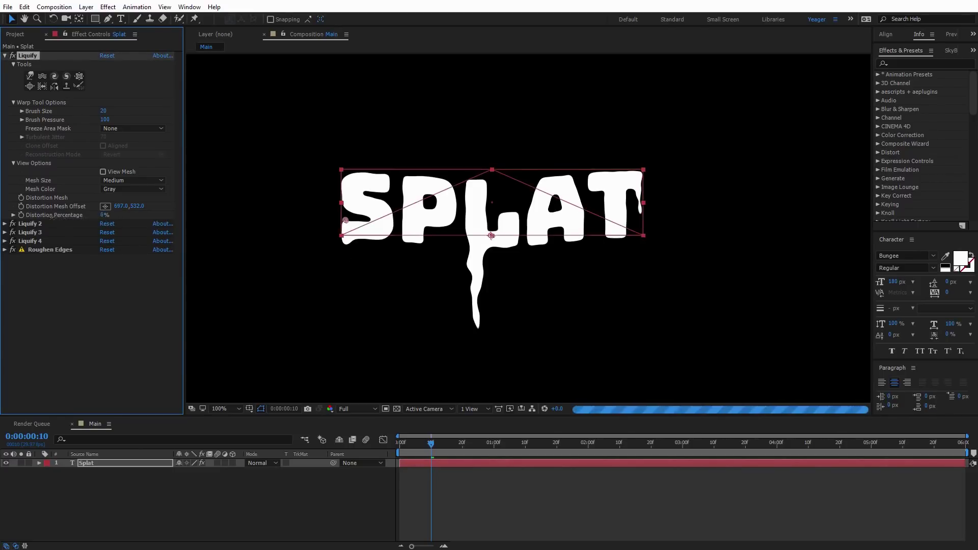
pyautogui.click(104, 214)
pyautogui.write('100')
pyautogui.press('Return')
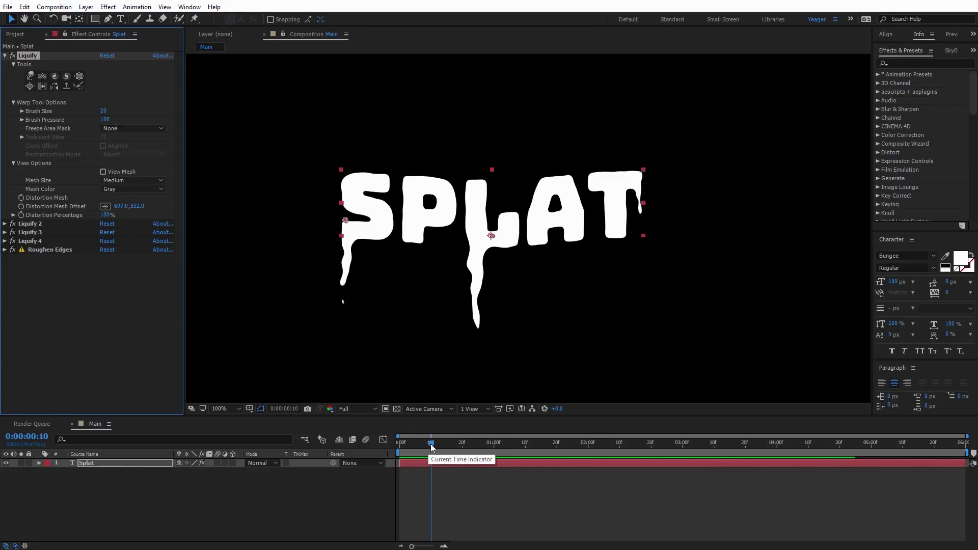
# Set the first Liquify's distortion percentage to 0%, keyframe it at frame 10 and reveal the keyframe in the timeline
pyautogui.click(108, 214)
pyautogui.write('0')
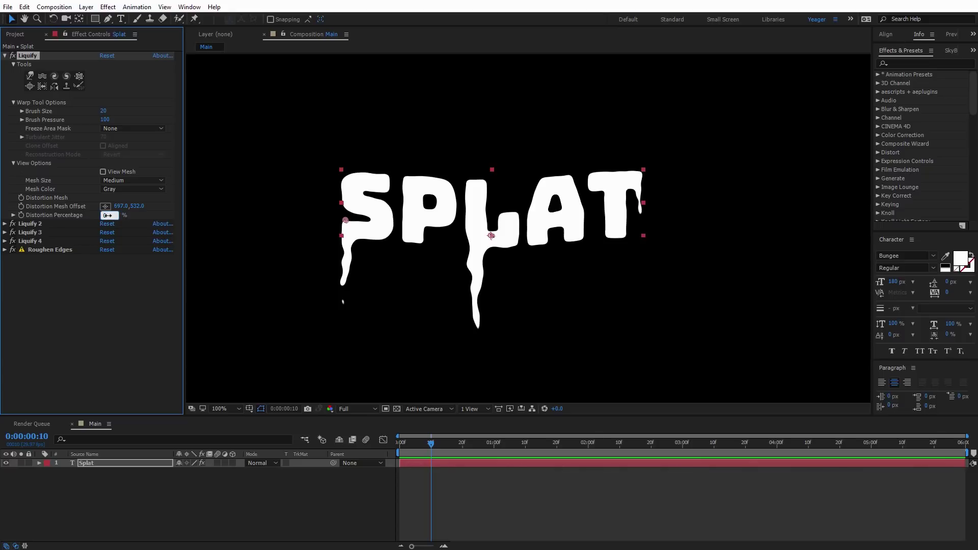
pyautogui.click(9, 207)
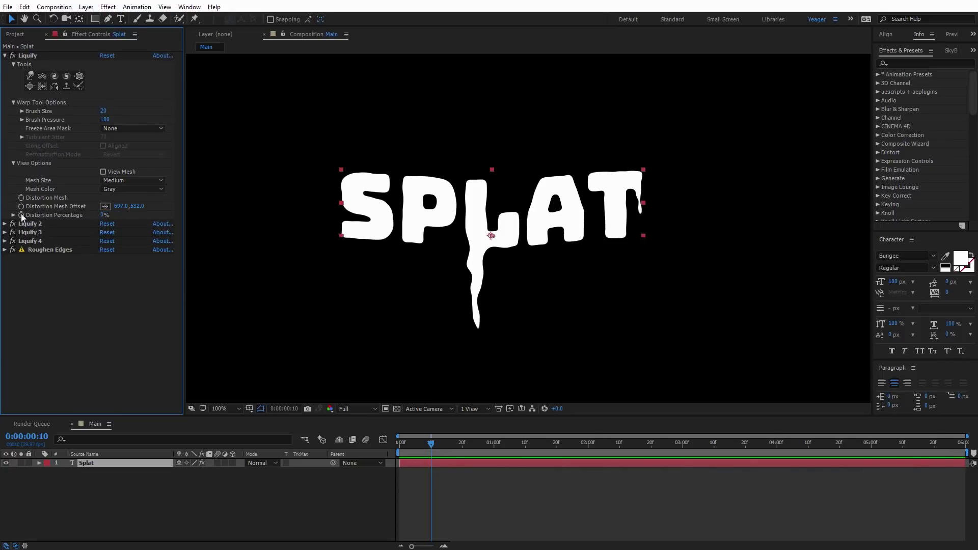
pyautogui.click(20, 213)
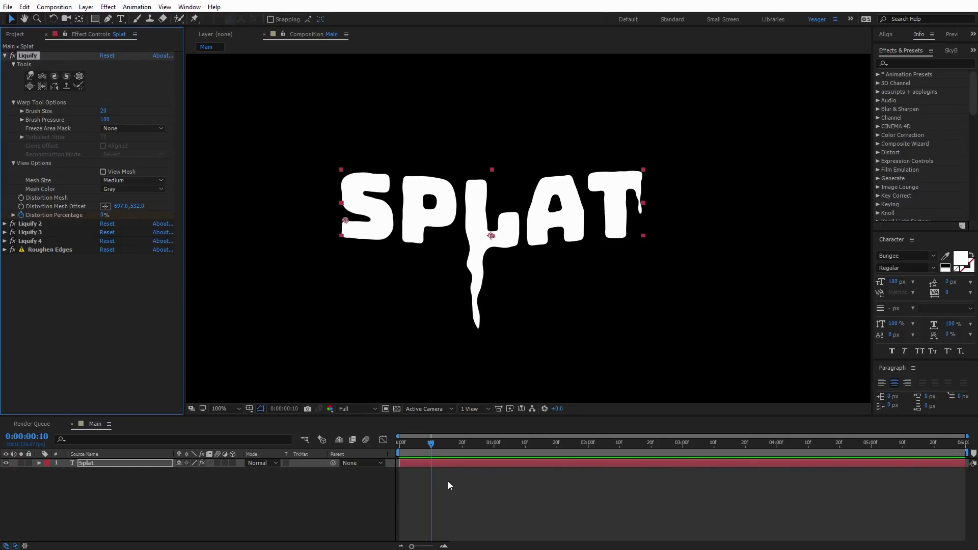
pyautogui.press('u')
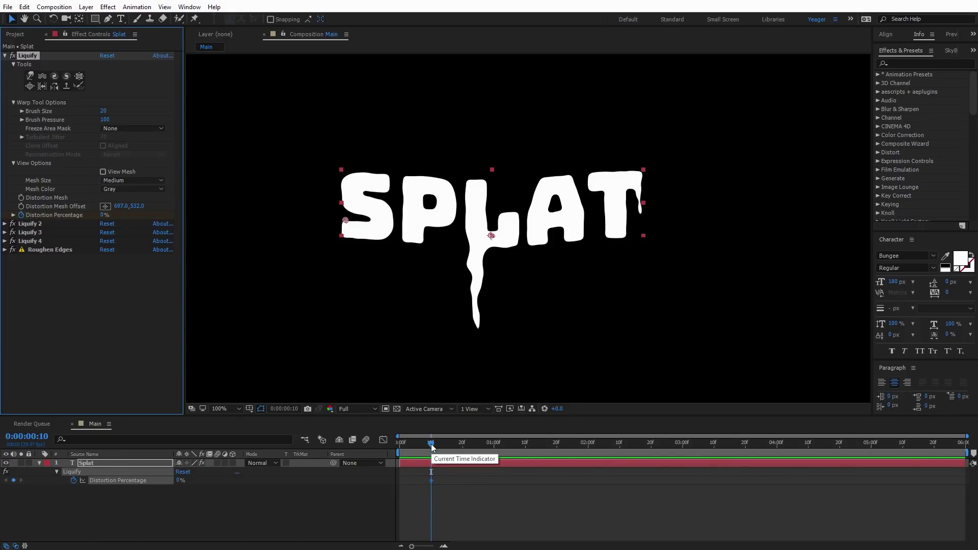
# Keyframe the first Liquify's distortion percentage at 100% at 0:00:01:00
pyautogui.moveTo(433, 450); pyautogui.dragTo(493, 453)
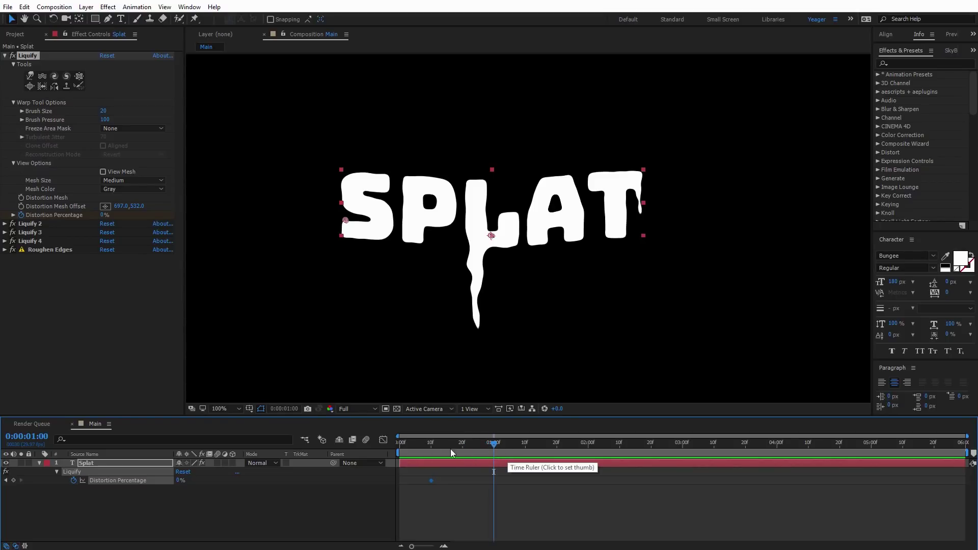
pyautogui.click(102, 218)
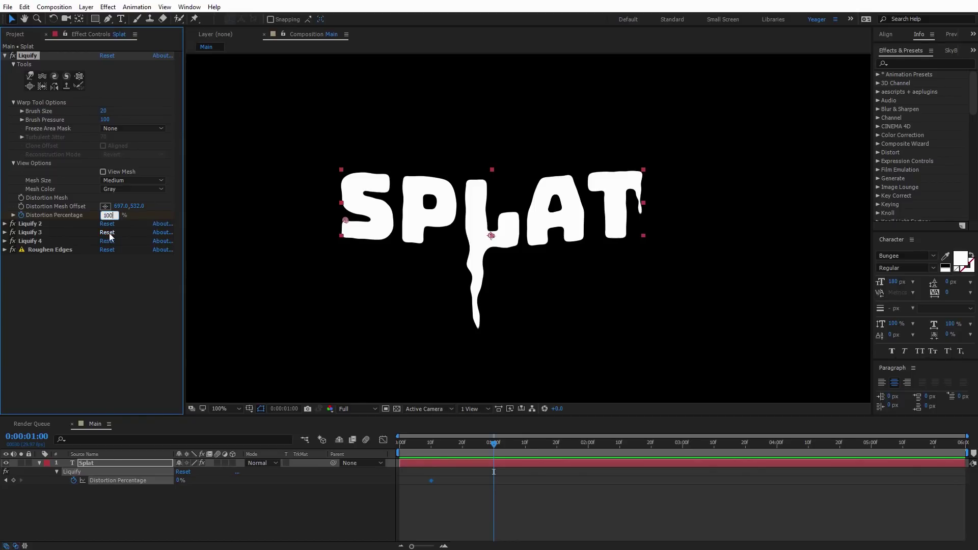
pyautogui.press('Return')
# Add a keyframe of 90% for the first Liquify's distortion percentage at 0:00:00:24
pyautogui.moveTo(493, 441)
pyautogui.mouseDown()
pyautogui.moveTo(431, 439)
pyautogui.moveTo(493, 441)
pyautogui.moveTo(475, 444)
pyautogui.mouseUp()
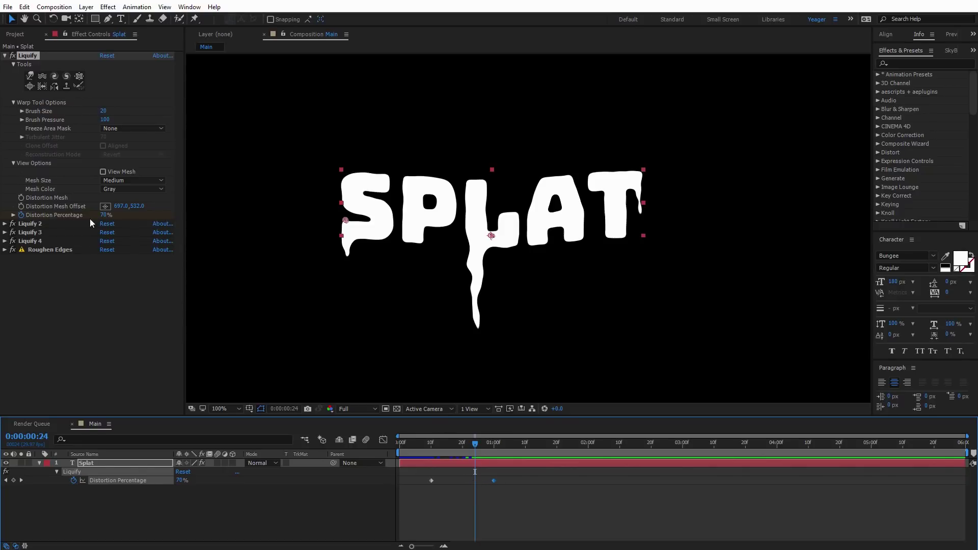
pyautogui.click(104, 217)
pyautogui.write('90')
pyautogui.press('Return')
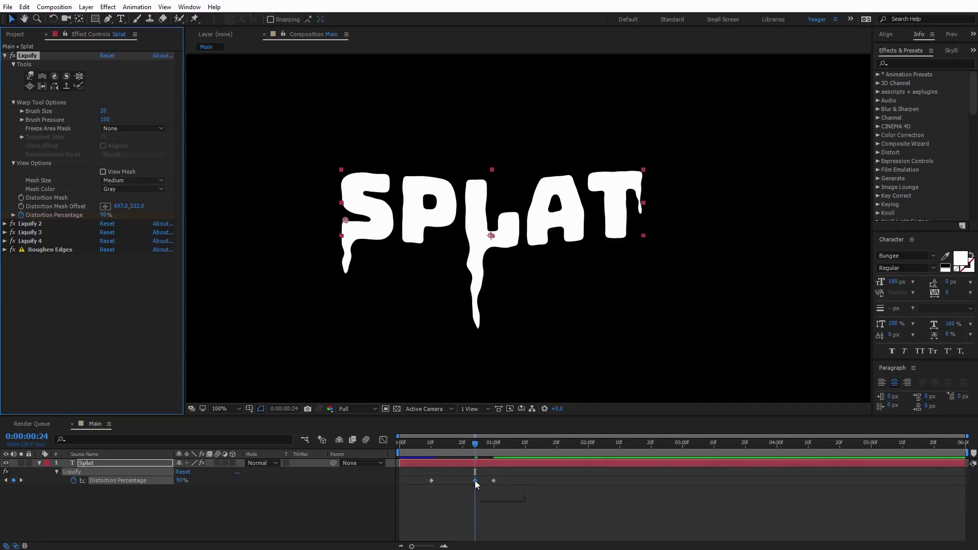
# Convert the first Liquify's middle distortion keyframe to Auto Bezier and apply Easy Ease to its last keyframe
pyautogui.keyDown('ctrl'); pyautogui.click(475, 481); pyautogui.keyUp('ctrl')
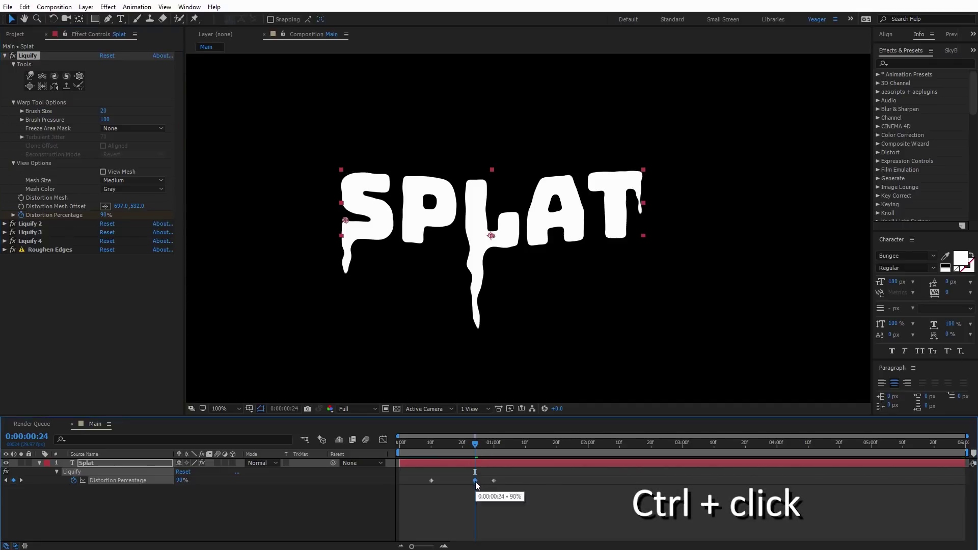
pyautogui.keyDown('ctrl'); pyautogui.click(474, 481); pyautogui.keyUp('ctrl')
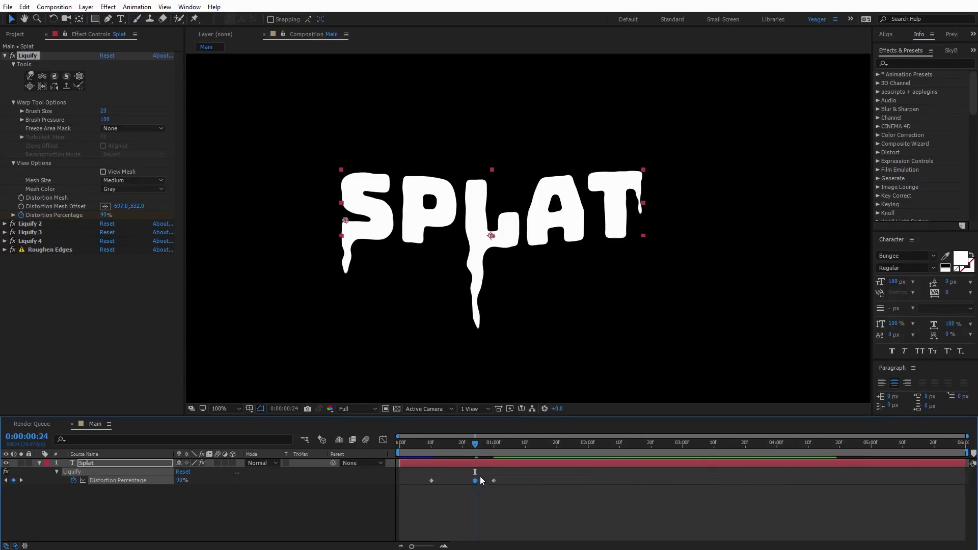
pyautogui.click(478, 446)
pyautogui.click(493, 480)
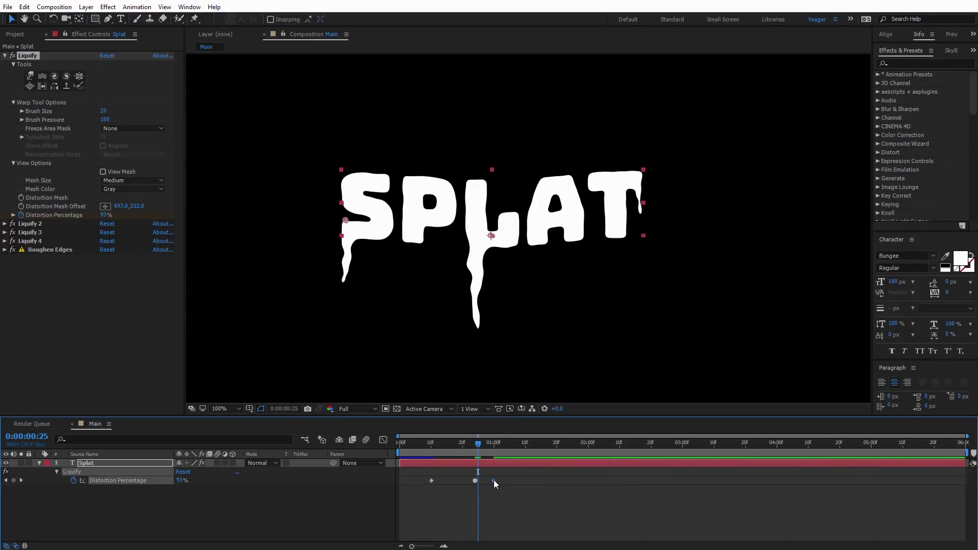
pyautogui.press('F9')
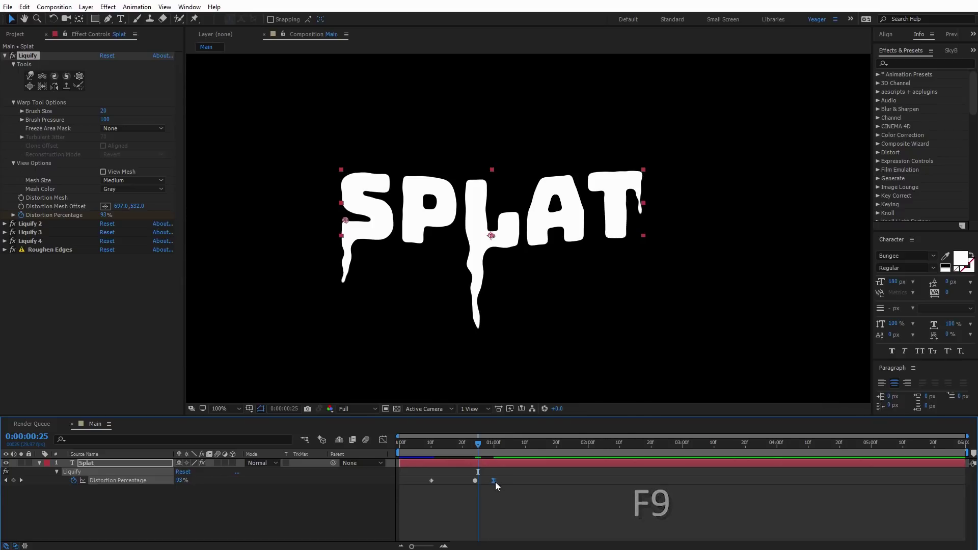
# End the work area just past the two-second mark and preview the S drip animation
pyautogui.moveTo(477, 443); pyautogui.dragTo(592, 452)
pyautogui.press('n')
pyautogui.press('space')
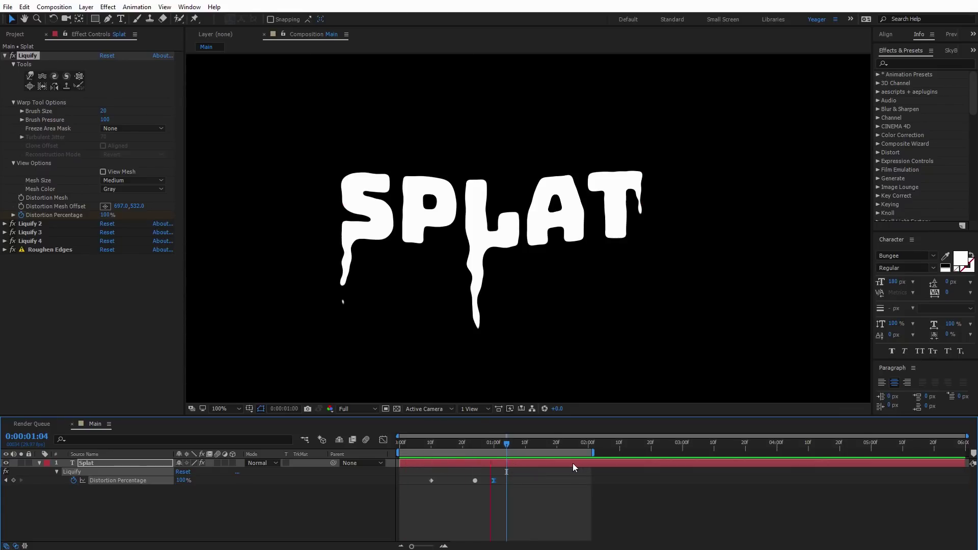
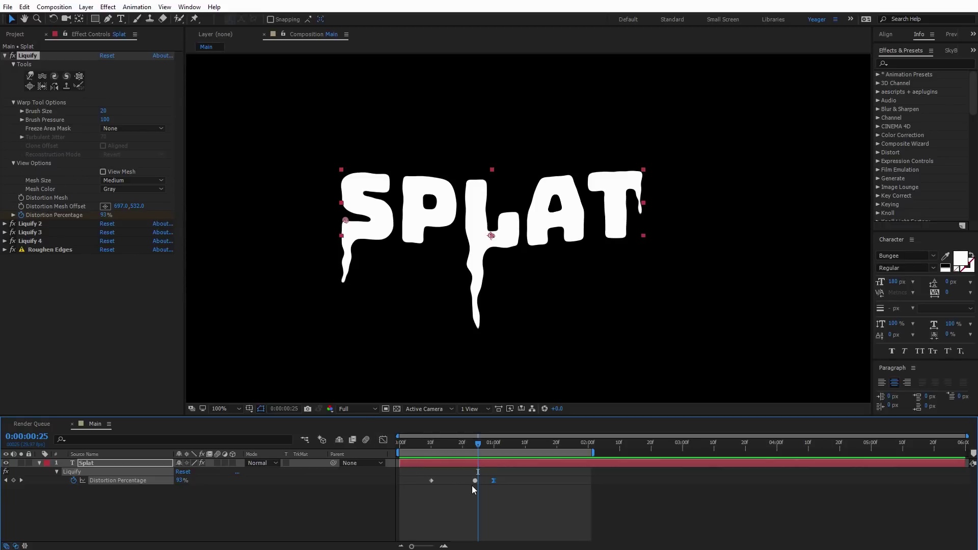
# Copy the first Liquify's three distortion keyframes and paste them onto Liquify 2 and Liquify 3, starting at frame 10
pyautogui.moveTo(509, 473)
pyautogui.mouseDown()
pyautogui.moveTo(418, 481)
pyautogui.moveTo(427, 490)
pyautogui.mouseUp()
pyautogui.hotkey('ctrl', 'c')
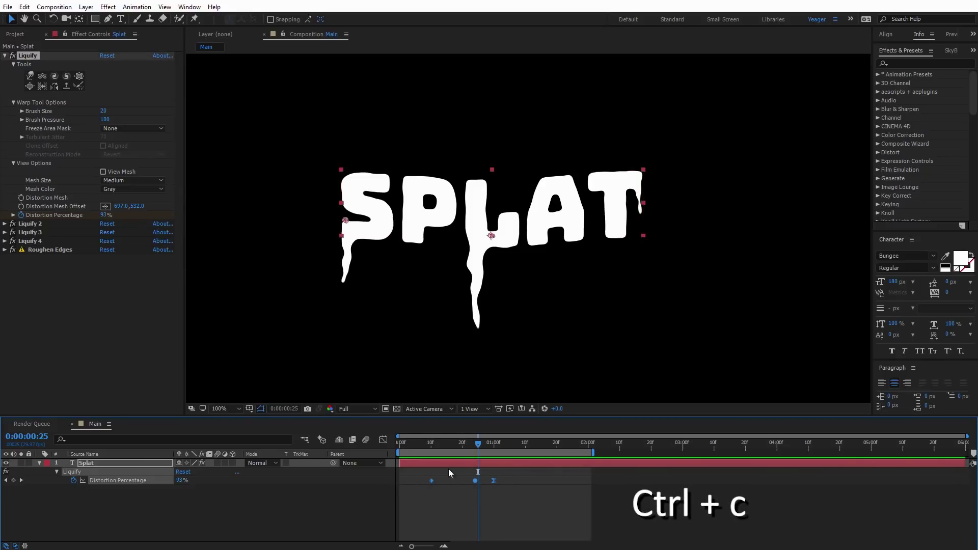
pyautogui.click(40, 462)
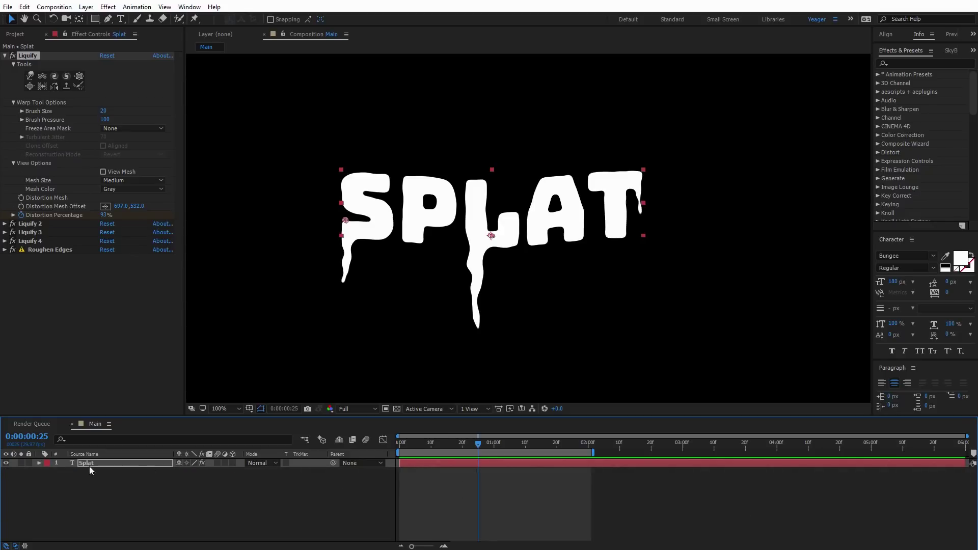
pyautogui.click(39, 463)
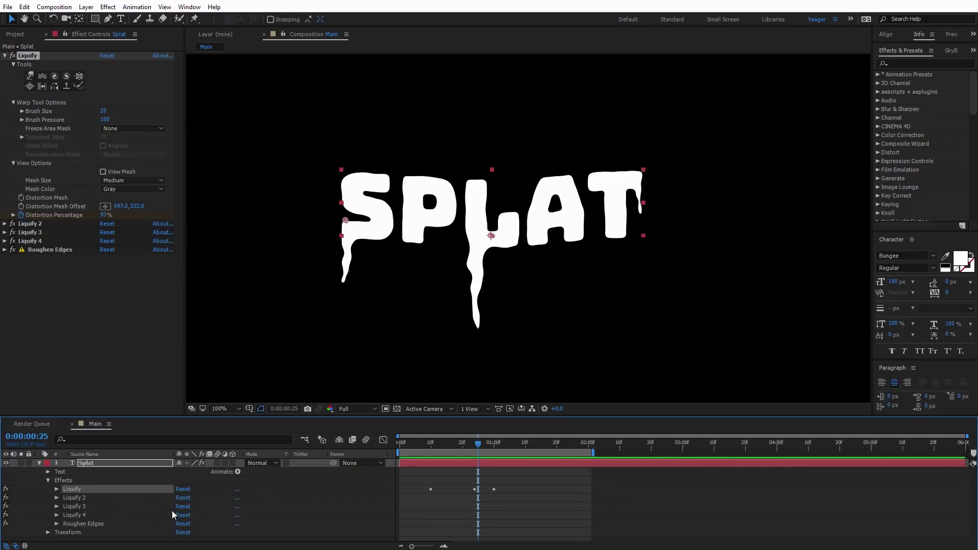
pyautogui.moveTo(478, 442); pyautogui.dragTo(431, 451)
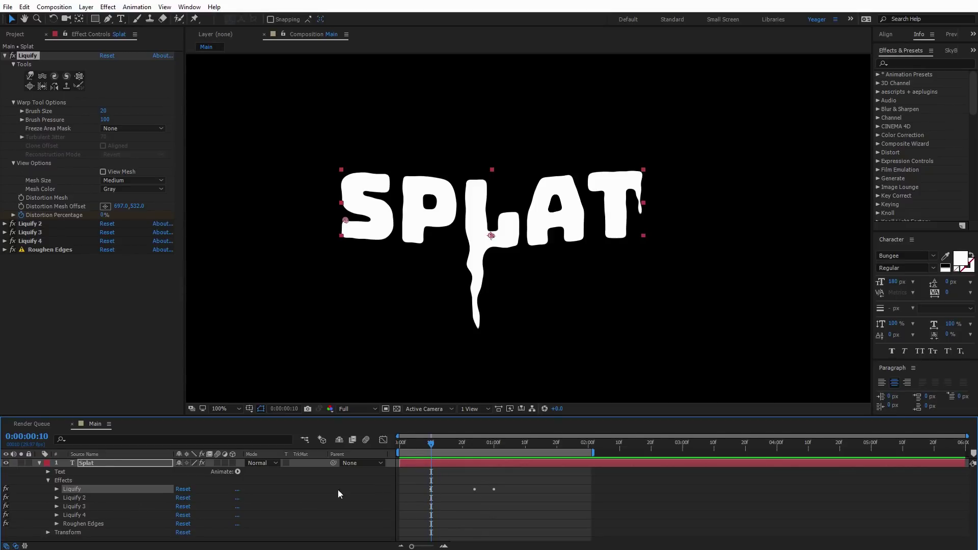
pyautogui.click(76, 497)
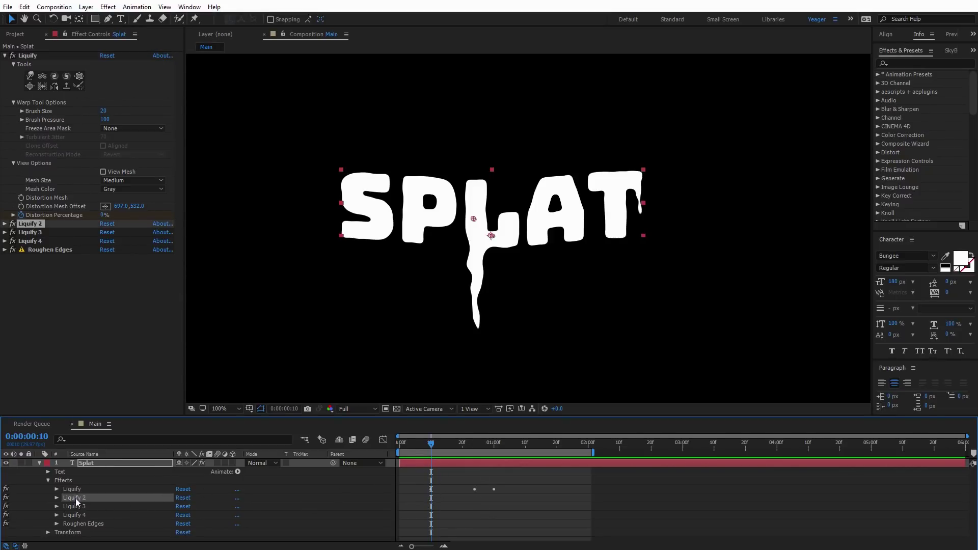
pyautogui.hotkey('ctrl', 'v')
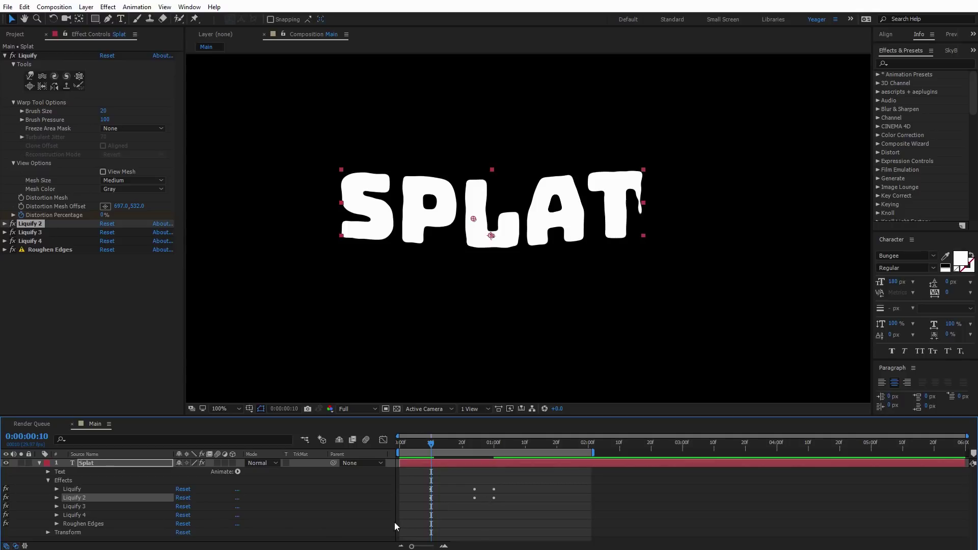
pyautogui.click(71, 506)
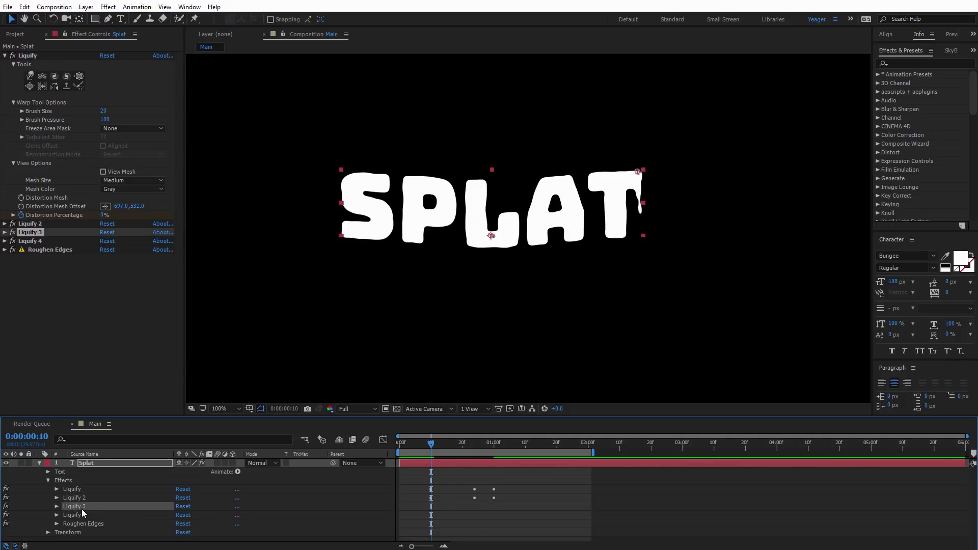
pyautogui.hotkey('ctrl', 'v')
# Collapse the first Liquify, expand Liquify 4 and keyframe its distortion percentage at 0% at frame 10
pyautogui.click(5, 57)
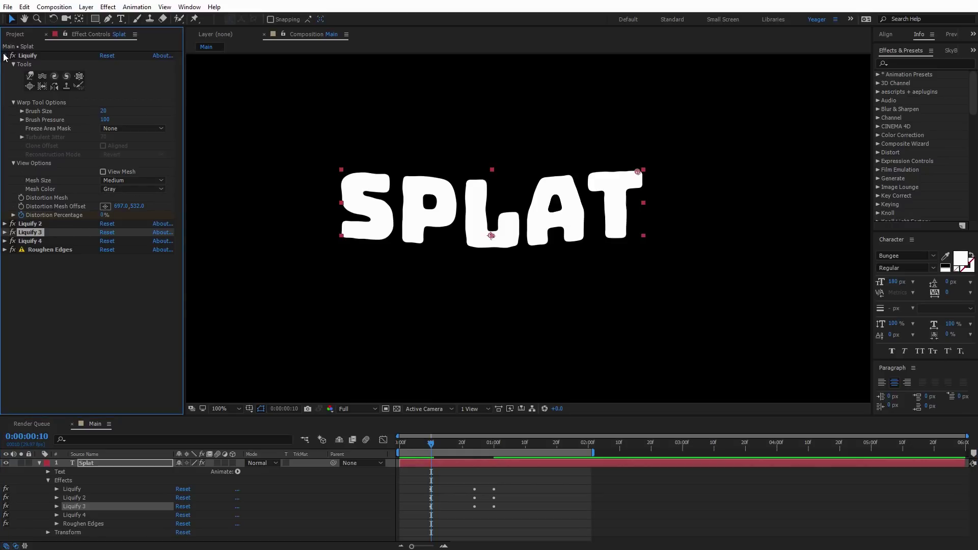
pyautogui.click(5, 57)
pyautogui.click(26, 81)
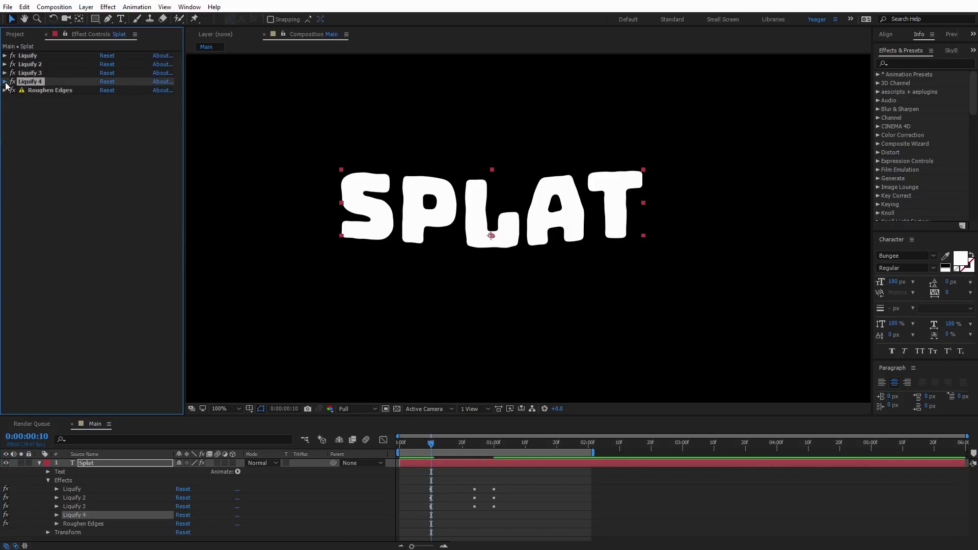
pyautogui.click(4, 82)
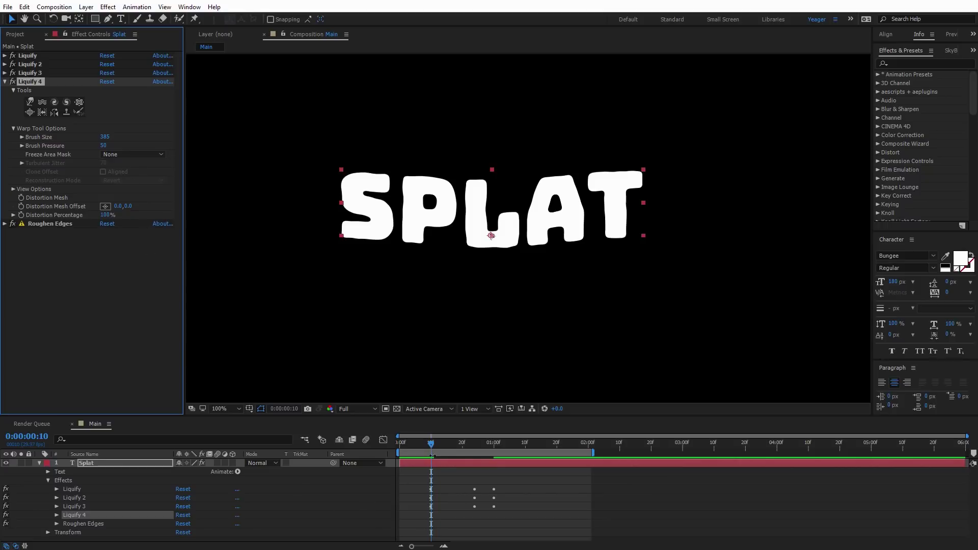
pyautogui.moveTo(431, 443)
pyautogui.mouseDown()
pyautogui.moveTo(448, 447)
pyautogui.moveTo(431, 447)
pyautogui.mouseUp()
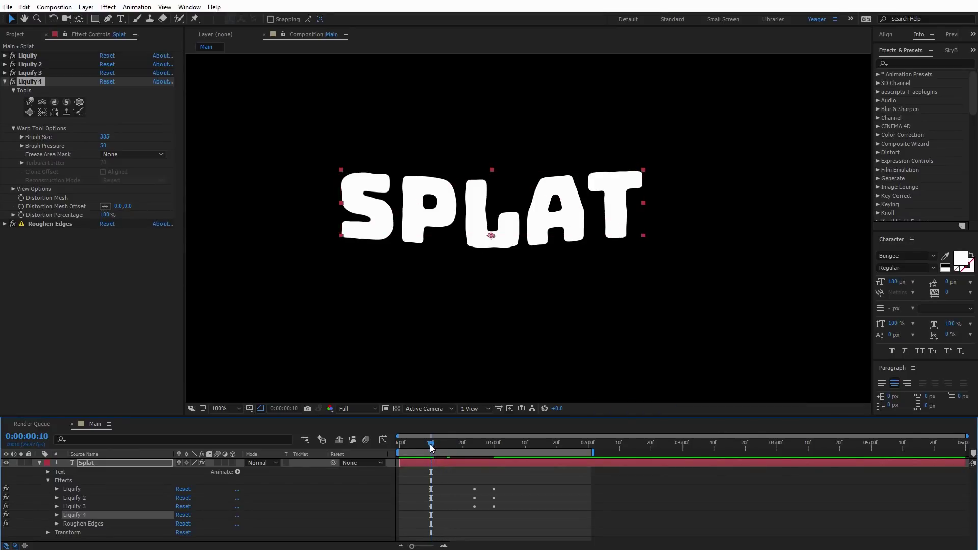
pyautogui.click(21, 216)
pyautogui.click(108, 215)
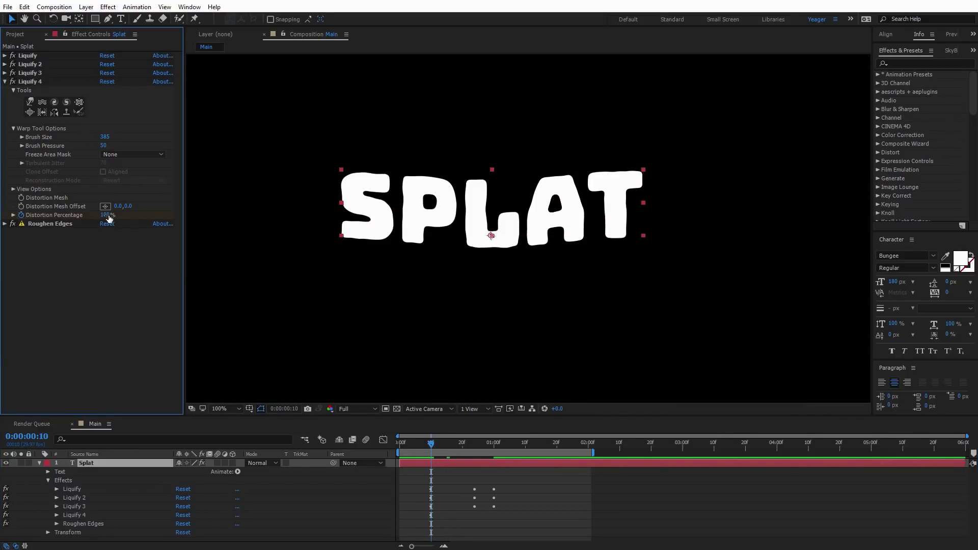
pyautogui.write('0')
pyautogui.press('Return')
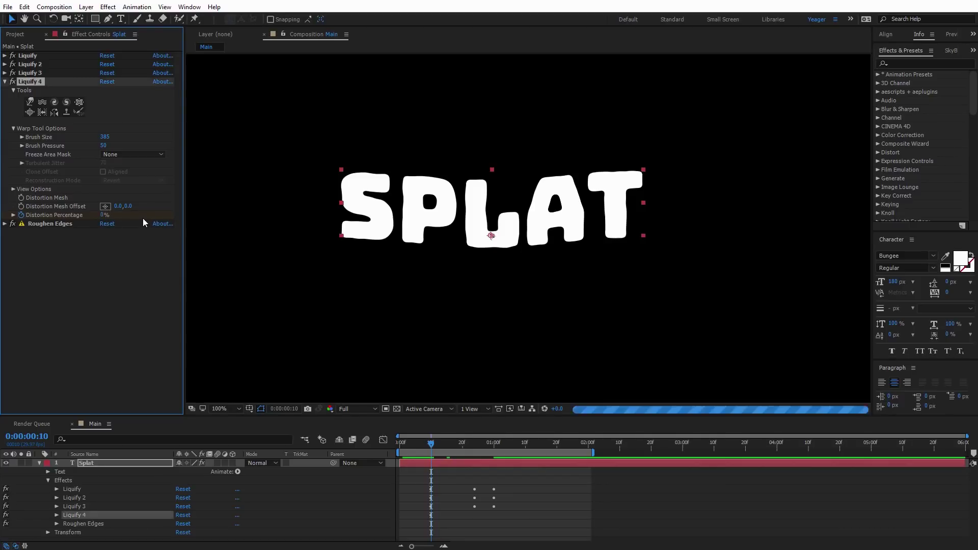
# Keyframe Liquify 4's distortion percentage at 100% at 0:00:02:00
pyautogui.click(588, 445)
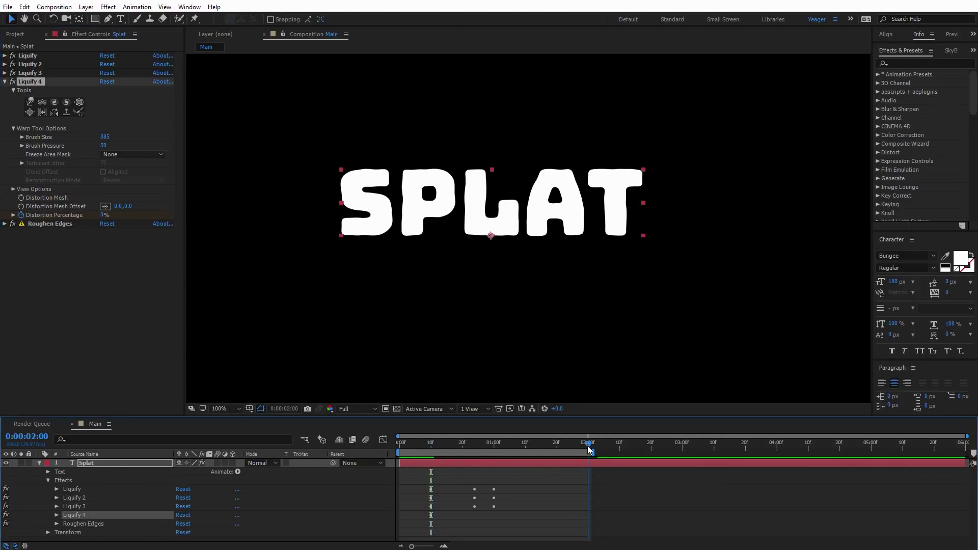
pyautogui.click(103, 214)
pyautogui.write('100')
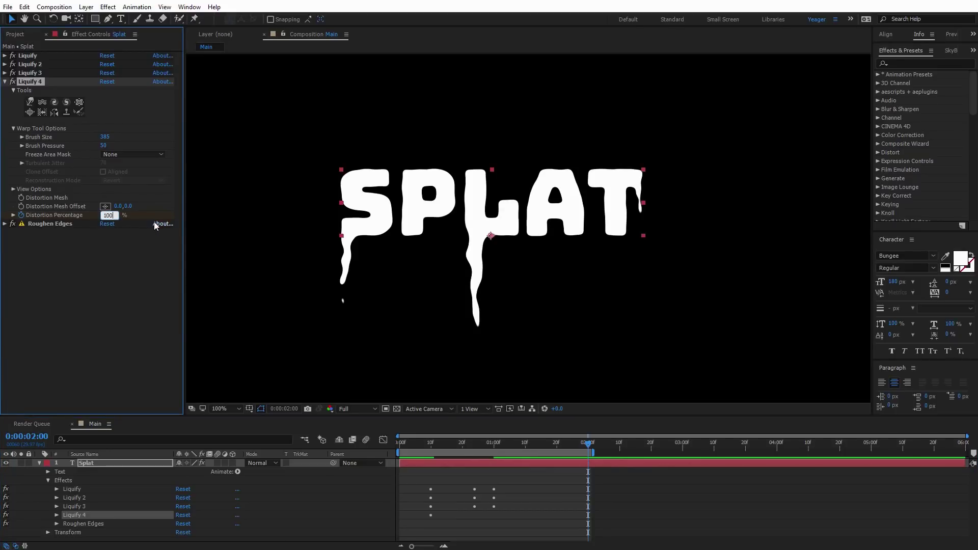
pyautogui.press('Return')
# Reveal all keyframes of the Splat layer and apply Easy Ease to Liquify 4's last distortion keyframe
pyautogui.click(530, 466)
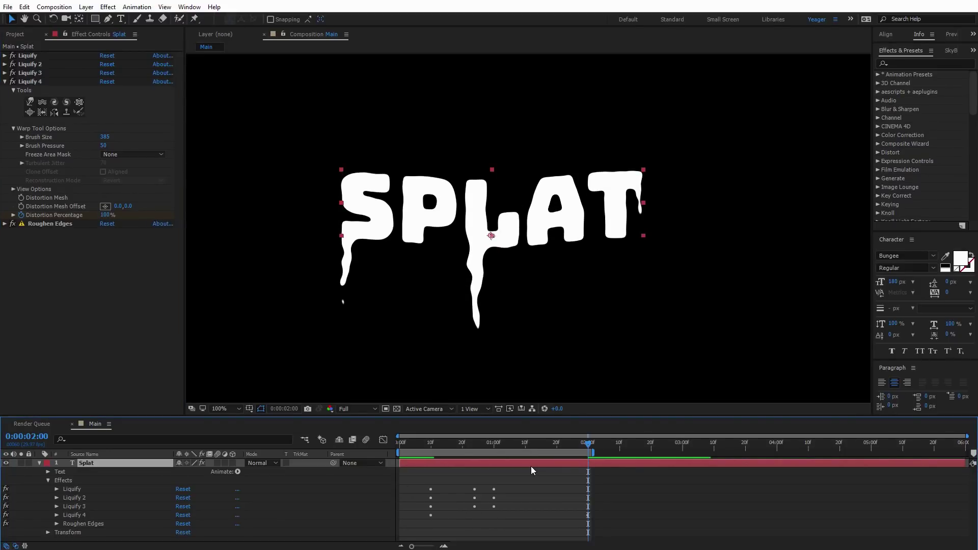
pyautogui.press('u')
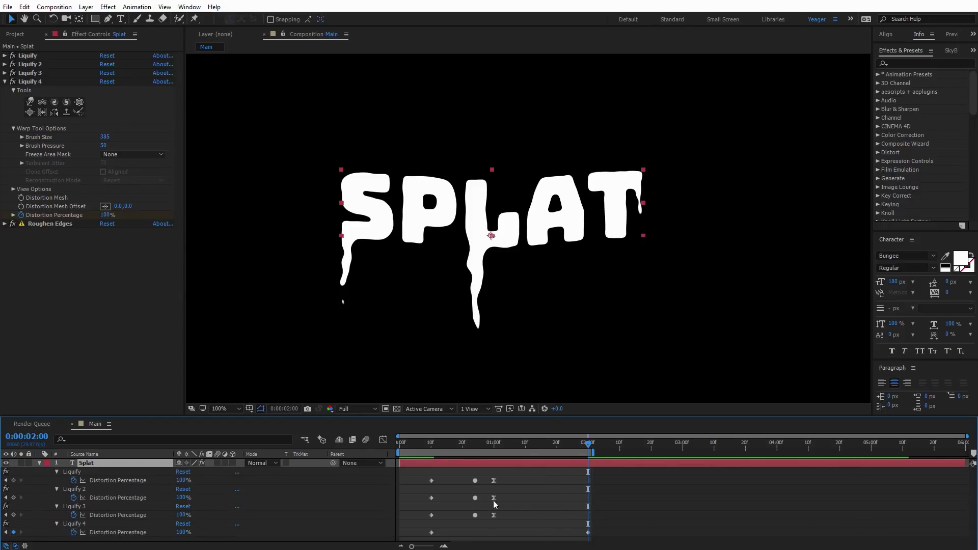
pyautogui.click(588, 532)
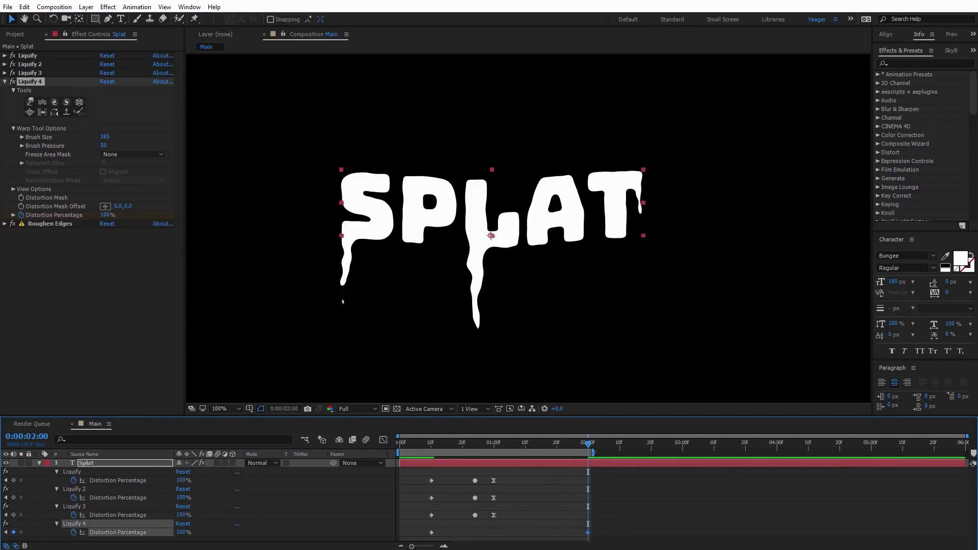
pyautogui.press('pageup')
pyautogui.press('pageup')
pyautogui.press('pageup')
pyautogui.press('pageup')
pyautogui.press('pageup')
pyautogui.press('pageup')
pyautogui.press('pageup')
pyautogui.press('F9')
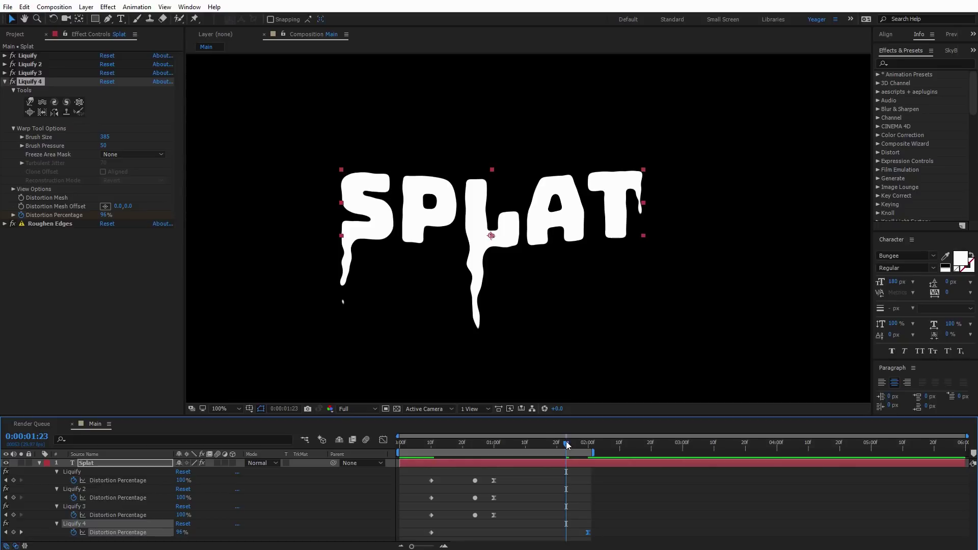
# Delay Liquify 2's last two distortion keyframes so that the final one sits at about 0:00:01:05
pyautogui.moveTo(566, 444); pyautogui.dragTo(515, 443)
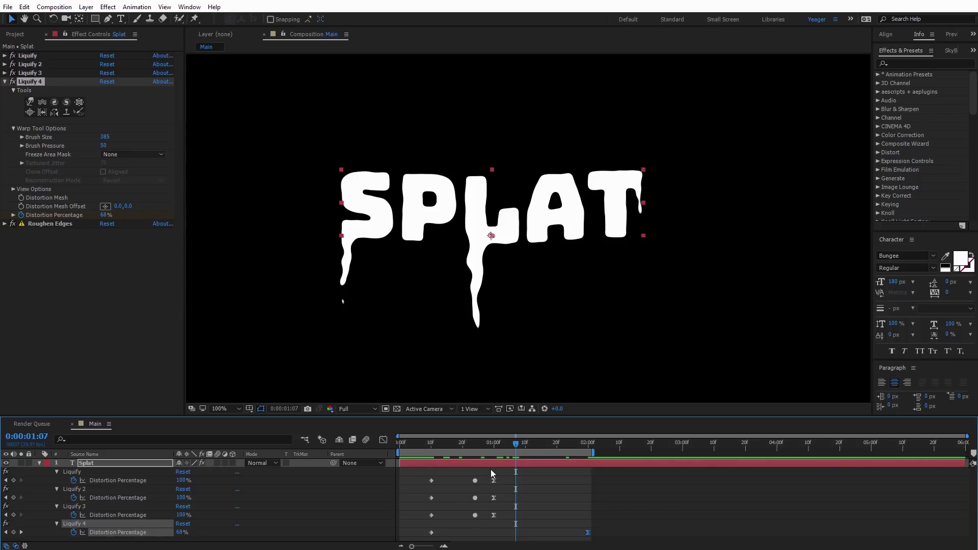
pyautogui.moveTo(506, 494)
pyautogui.mouseDown()
pyautogui.moveTo(469, 500)
pyautogui.moveTo(508, 499)
pyautogui.mouseUp()
pyautogui.click(522, 500)
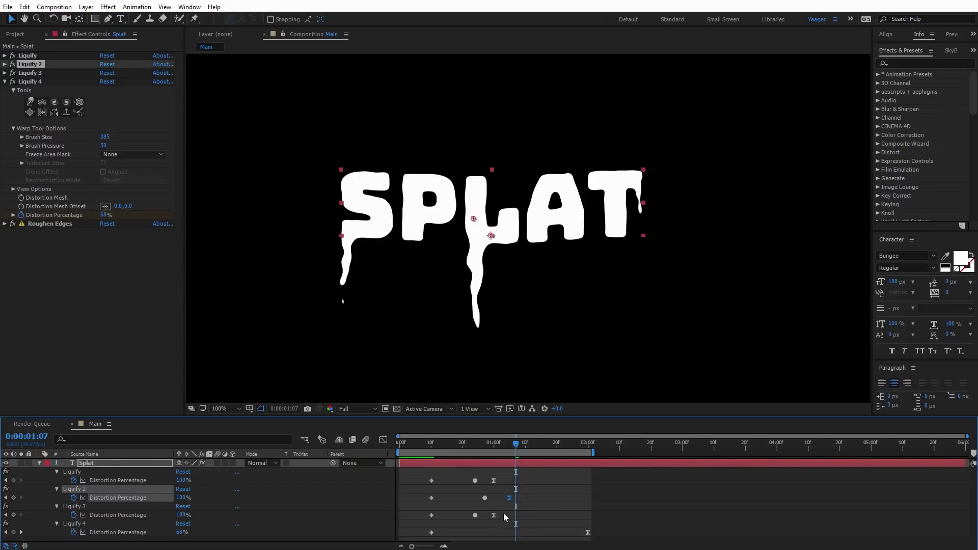
# Delay Liquify 3's last two keyframes by a few frames, shift Liquify 2's to 0:00:01:00 and 0:00:01:07, and preview the staggered drips
pyautogui.click(474, 515)
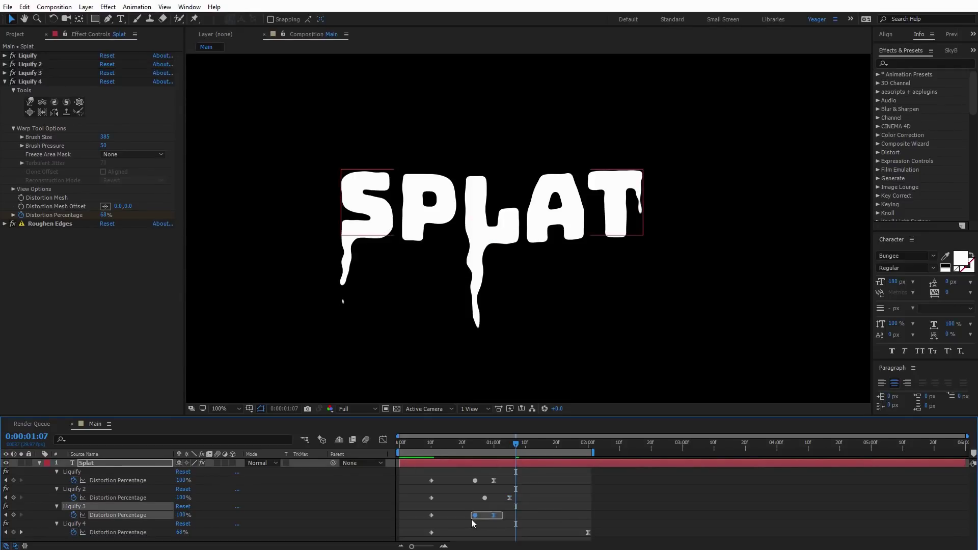
pyautogui.moveTo(500, 513)
pyautogui.mouseDown()
pyautogui.moveTo(515, 499)
pyautogui.moveTo(507, 515)
pyautogui.moveTo(492, 499)
pyautogui.mouseUp()
pyautogui.click(511, 512)
pyautogui.click(488, 499)
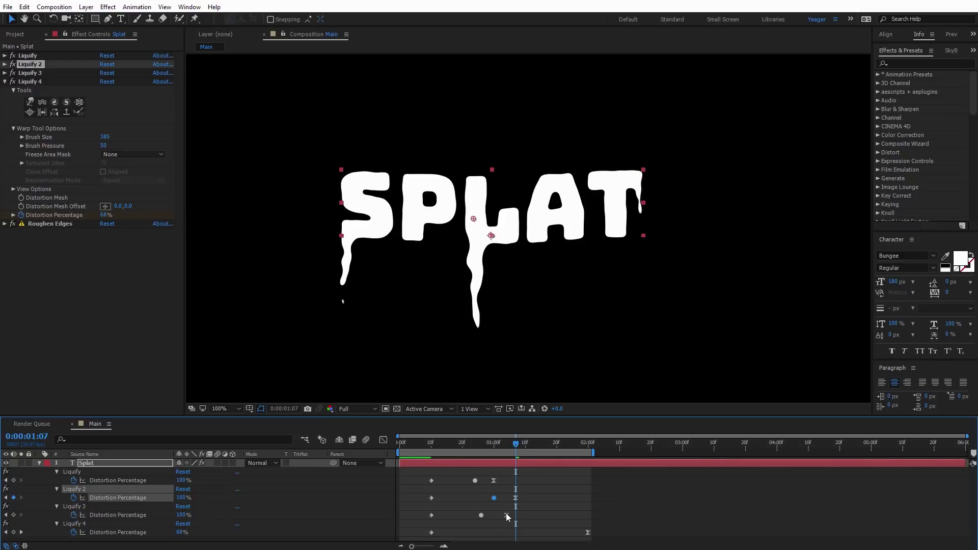
pyautogui.click(506, 515)
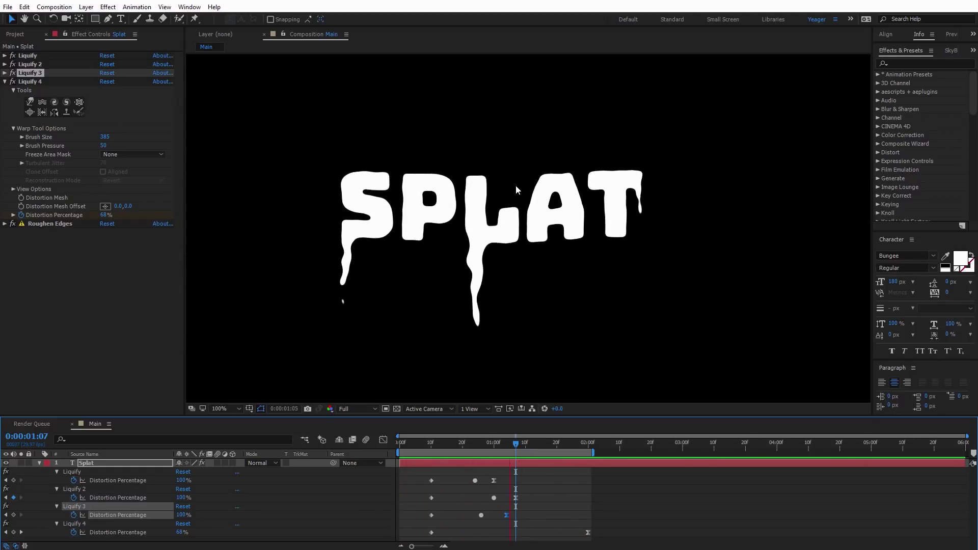
pyautogui.press('space')
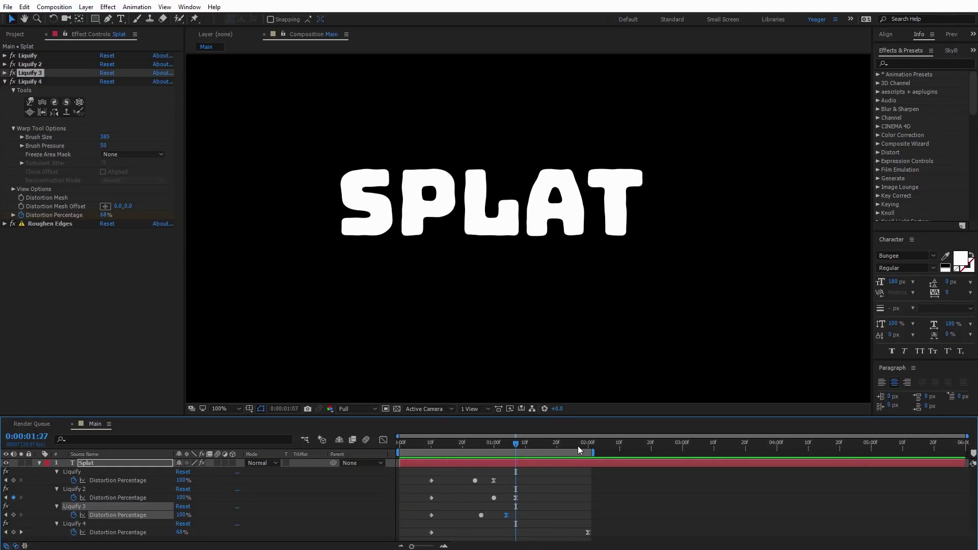
# Move Liquify 4's final distortion keyframe to about 0:00:03:00 and extend the work area end to about 0:00:03:10
pyautogui.click(578, 445)
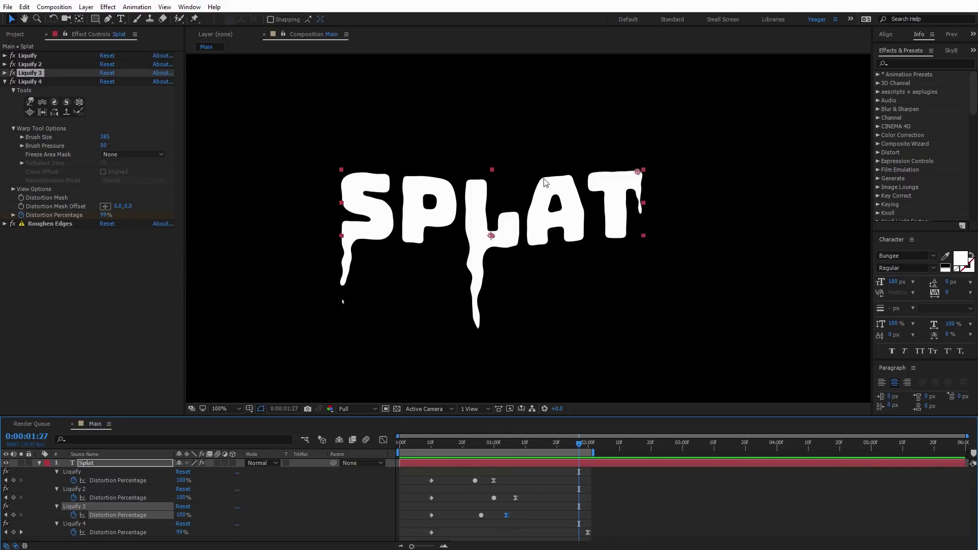
pyautogui.moveTo(587, 532); pyautogui.dragTo(681, 535)
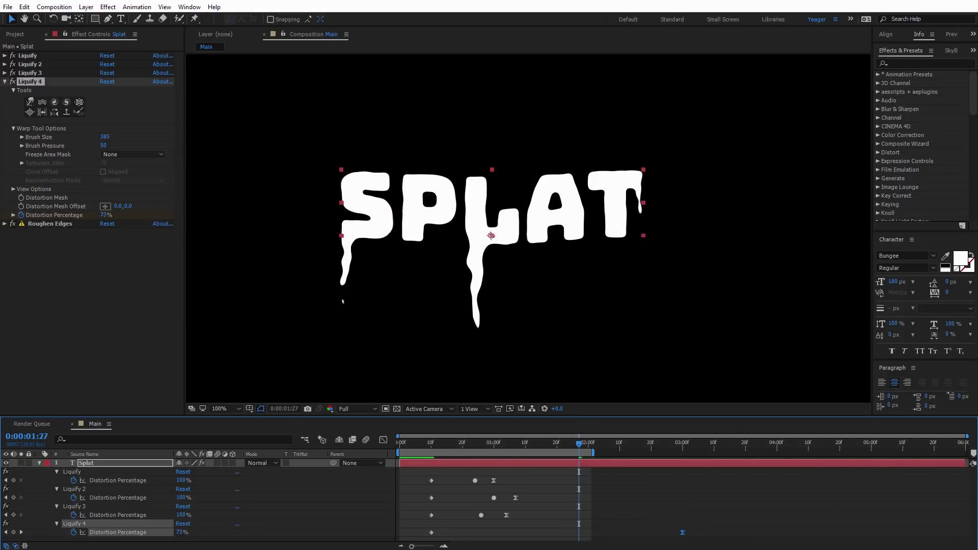
pyautogui.moveTo(594, 453); pyautogui.dragTo(713, 462)
pyautogui.click(598, 442)
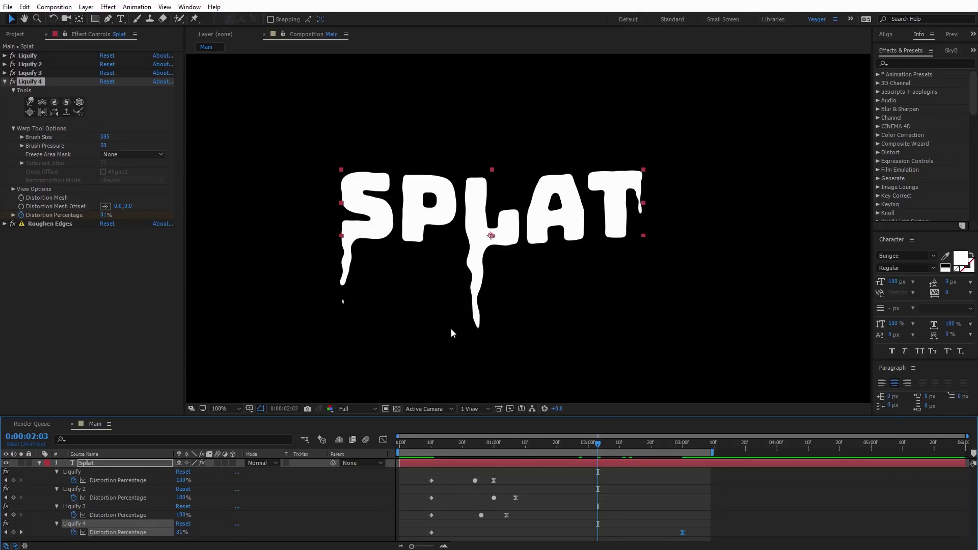
# Make the Splat layer 3D and add a Position keyframe at 0:00:00:10
pyautogui.click(434, 443)
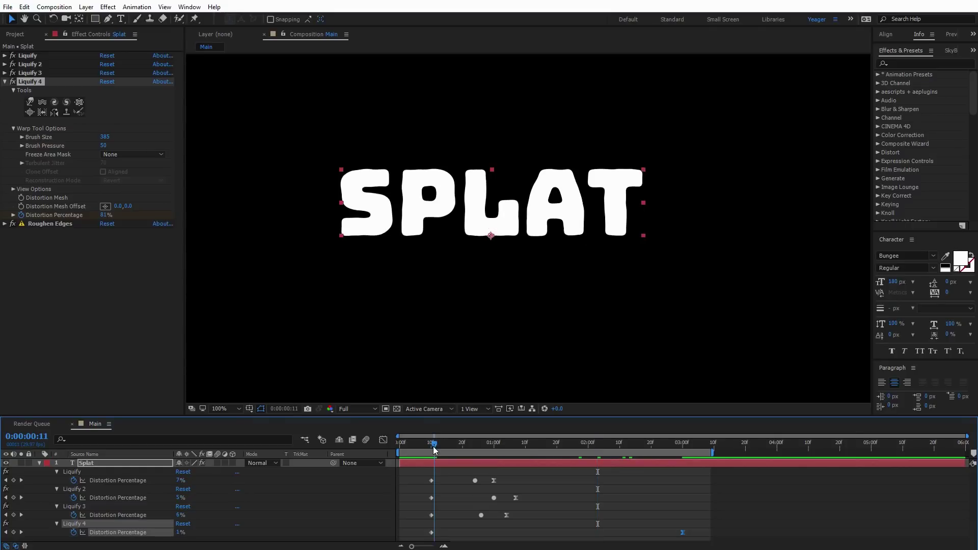
pyautogui.click(431, 449)
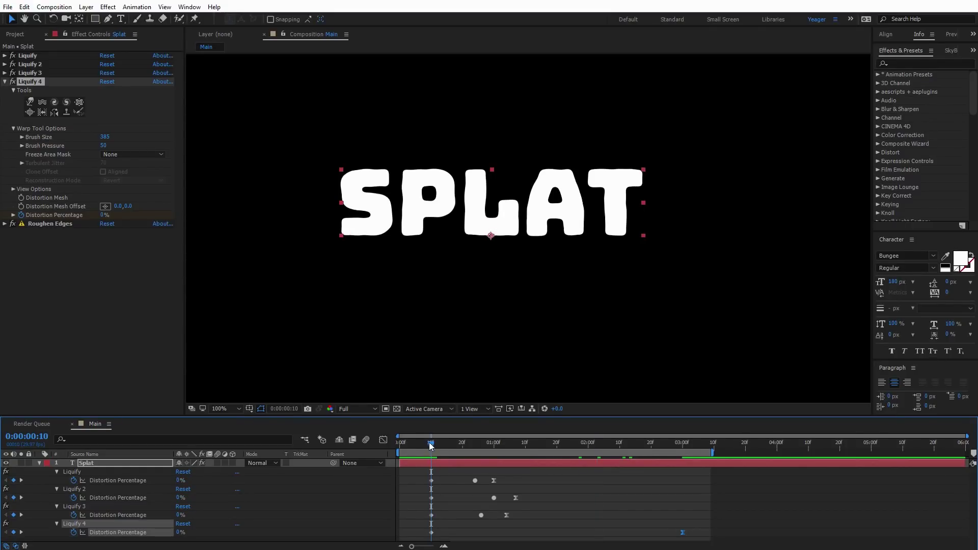
pyautogui.moveTo(431, 446)
pyautogui.mouseDown()
pyautogui.moveTo(417, 446)
pyautogui.moveTo(431, 446)
pyautogui.mouseUp()
pyautogui.click(87, 462)
pyautogui.press('p')
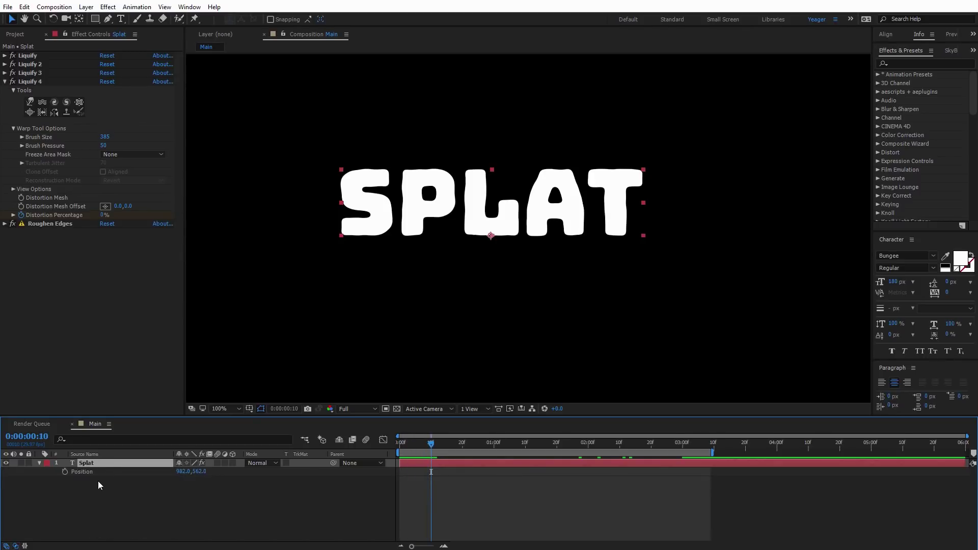
pyautogui.click(233, 462)
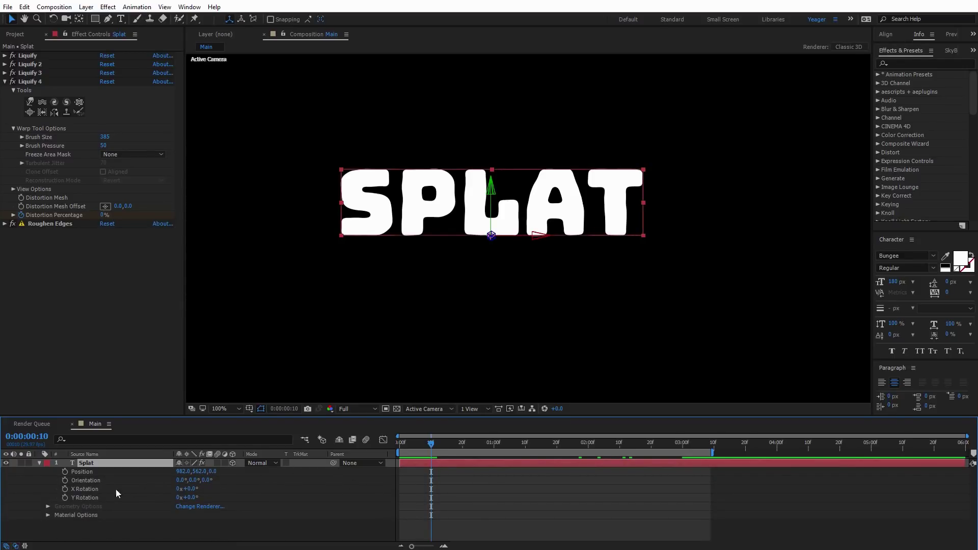
pyautogui.click(65, 472)
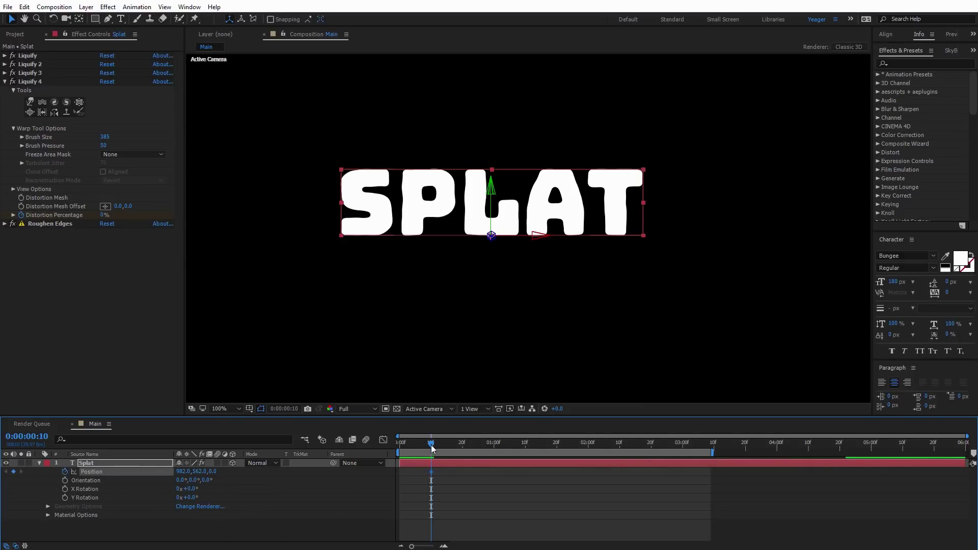
# Keyframe the Splat layer's Z position at 1000 at 0:00:00:07
pyautogui.moveTo(431, 447); pyautogui.dragTo(423, 446)
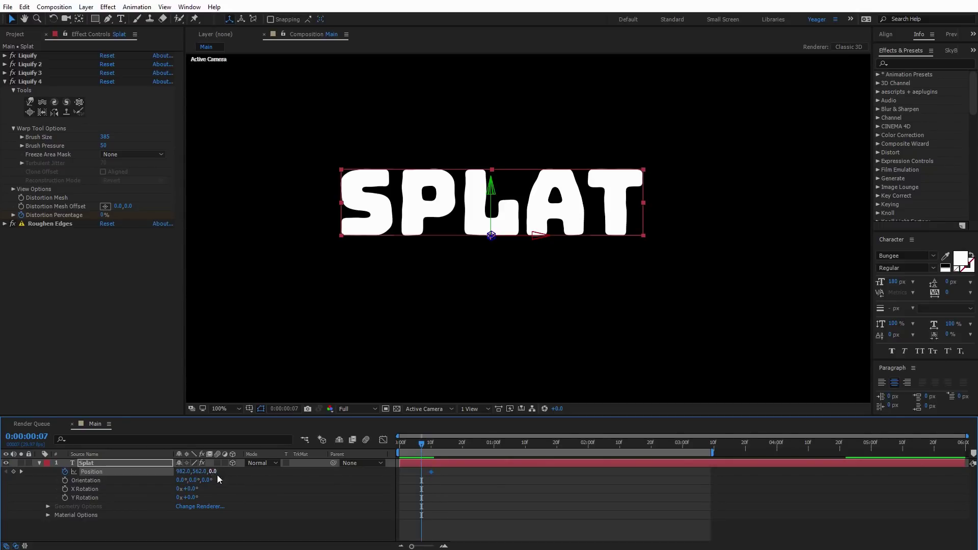
pyautogui.moveTo(212, 472); pyautogui.dragTo(600, 495)
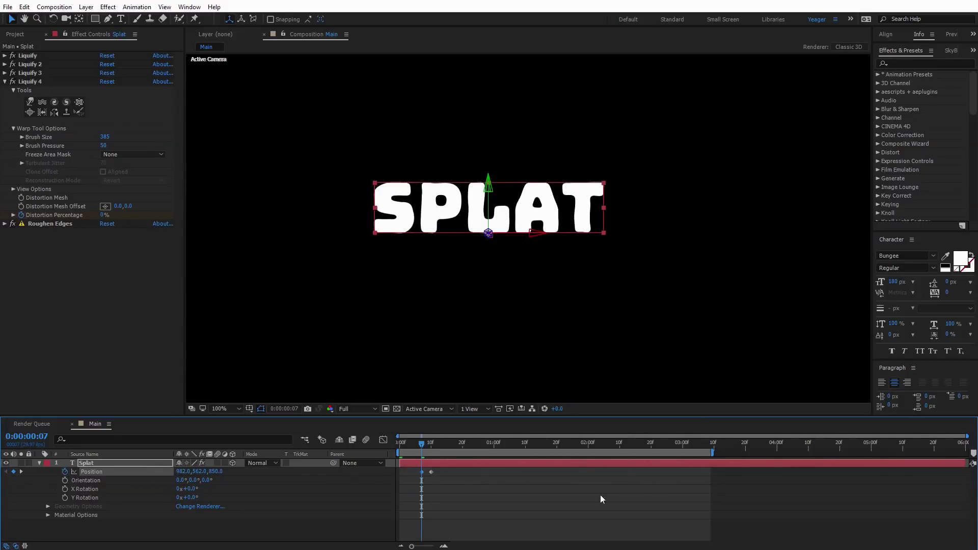
pyautogui.click(216, 471)
pyautogui.write('1000')
pyautogui.press('Return')
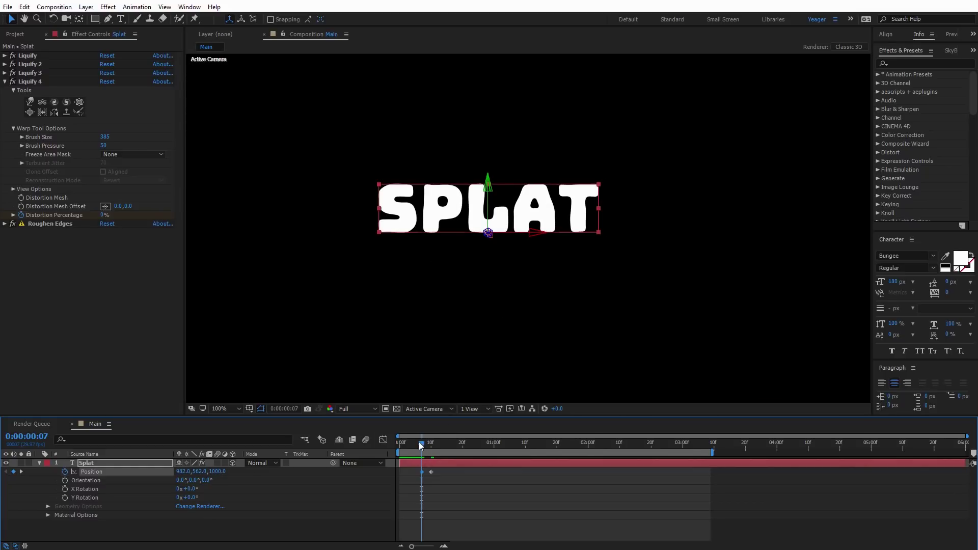
# Apply Easy Ease to the first Position keyframe and check the movement up to 0:00:00:10
pyautogui.moveTo(420, 441); pyautogui.dragTo(432, 446)
pyautogui.press('F9')
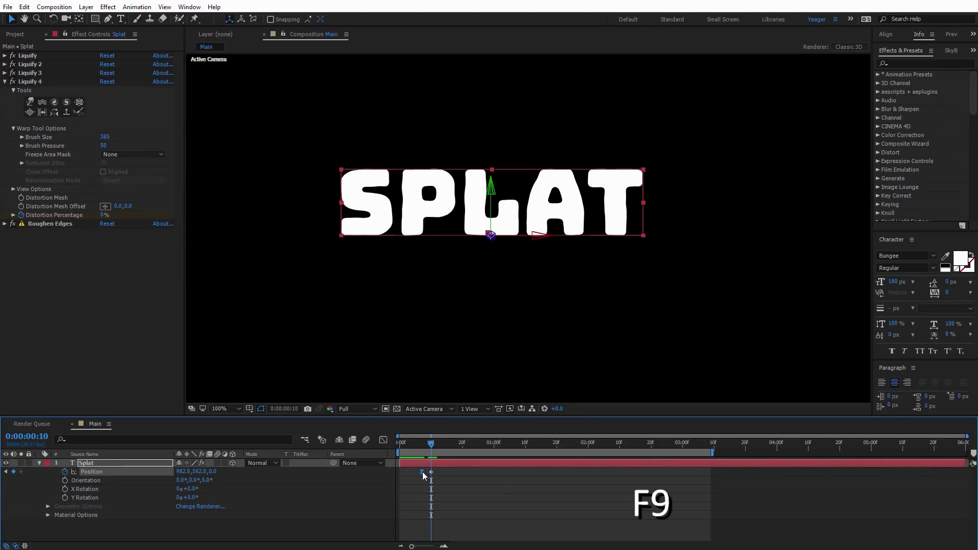
pyautogui.moveTo(425, 443); pyautogui.dragTo(432, 447)
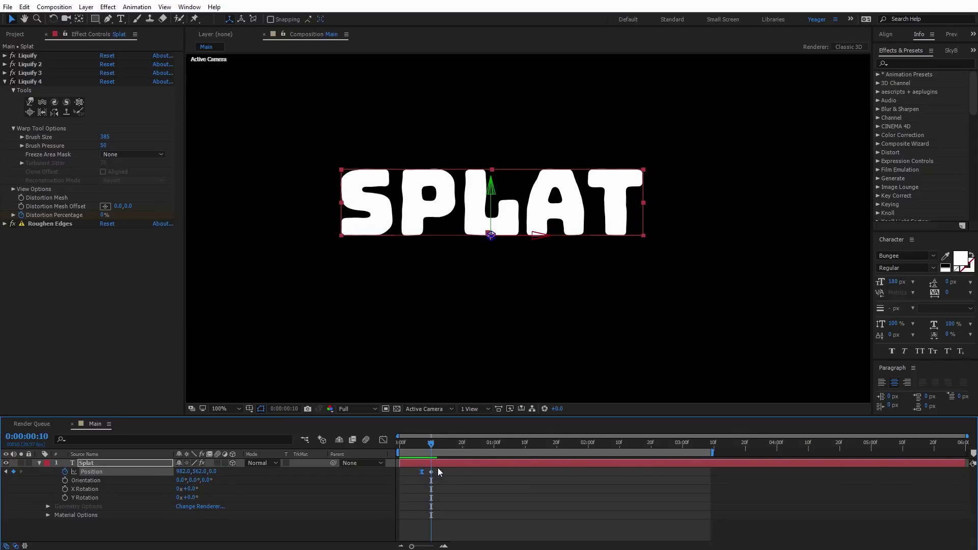
# Reveal all keyframes of the Splat layer and shift both Position keyframes to about 0:00:00:09 and 0:00:00:12
pyautogui.click(438, 466)
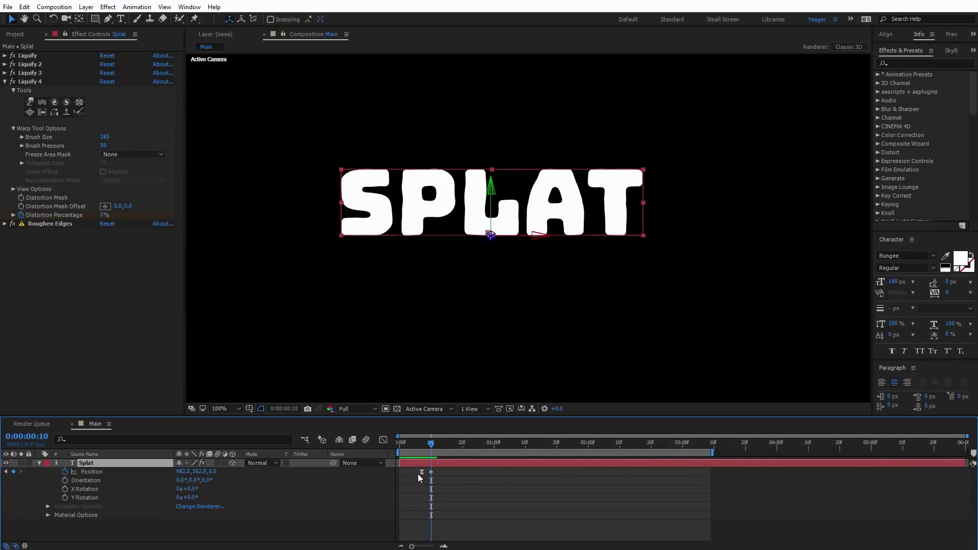
pyautogui.press('u')
pyautogui.scroll(-1, 476, 496)
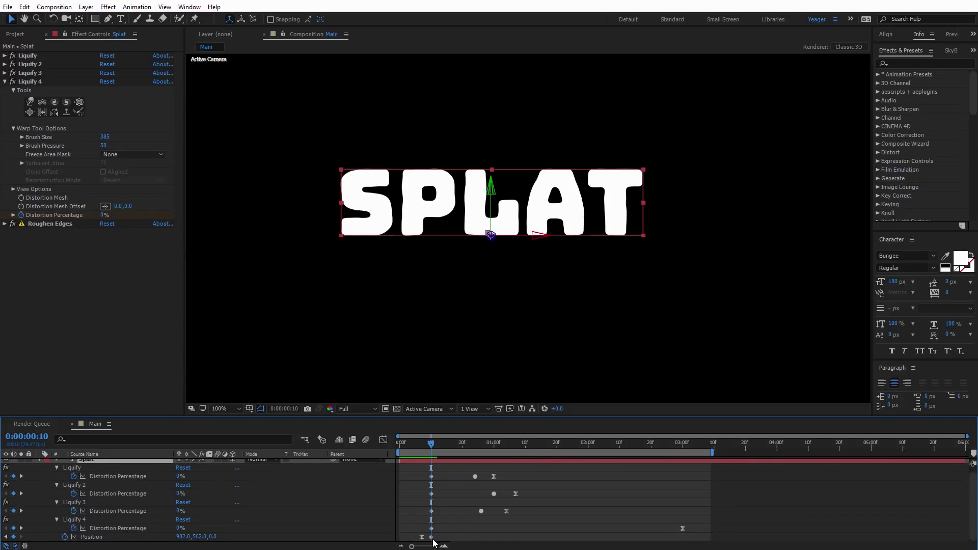
pyautogui.moveTo(421, 539); pyautogui.dragTo(431, 540)
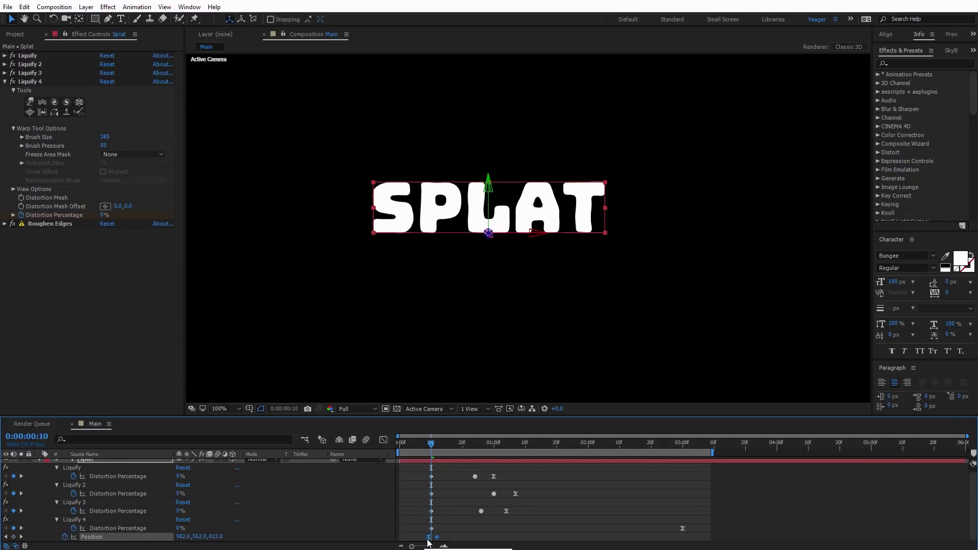
# Extend the work area end to about 0:00:03:25 and preview the splat and drip animation
pyautogui.moveTo(432, 447); pyautogui.dragTo(512, 465)
pyautogui.press('space')
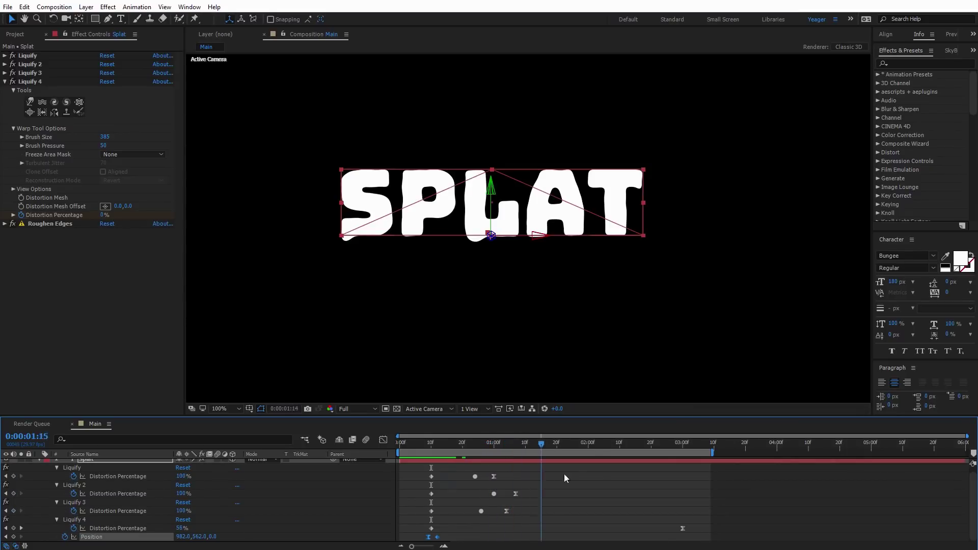
pyautogui.press('space')
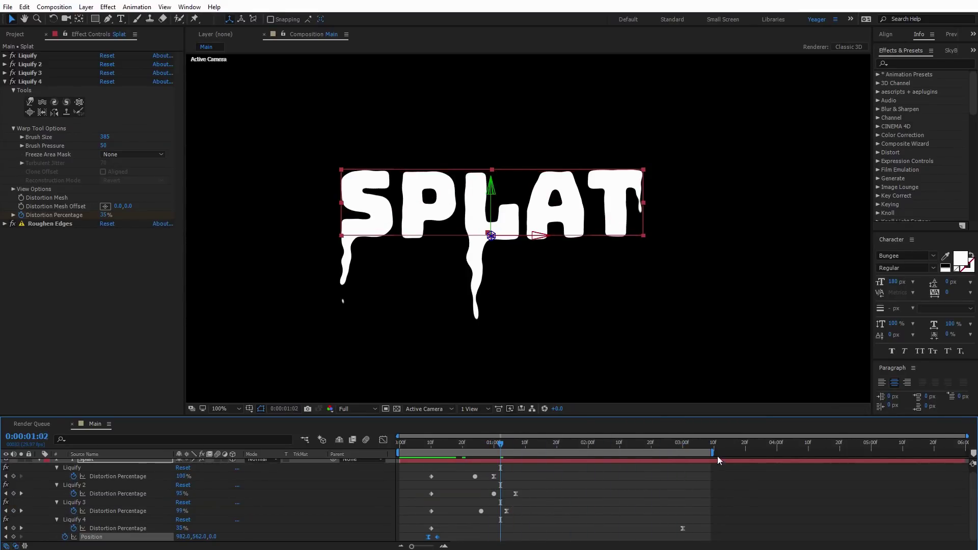
pyautogui.moveTo(713, 453); pyautogui.dragTo(764, 453)
pyautogui.press('space')
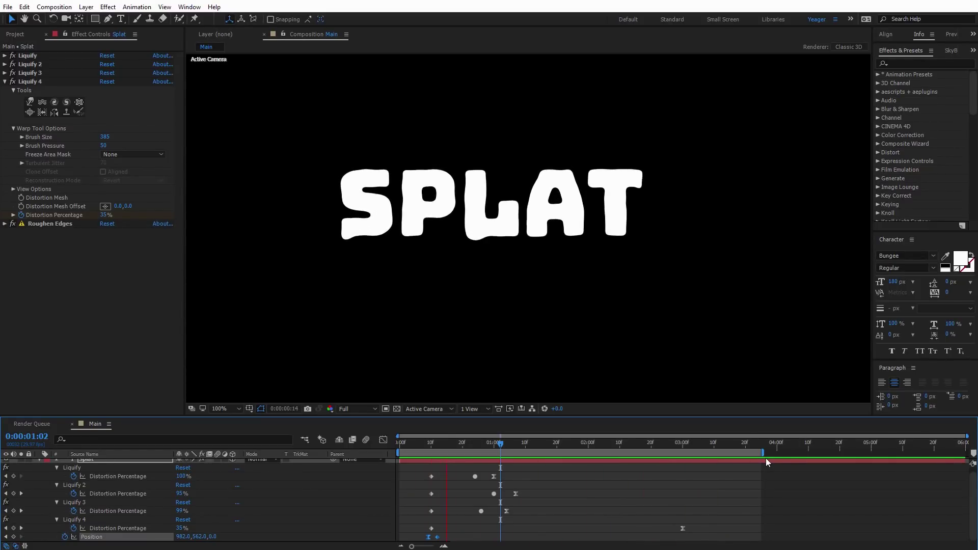
pyautogui.press('space')
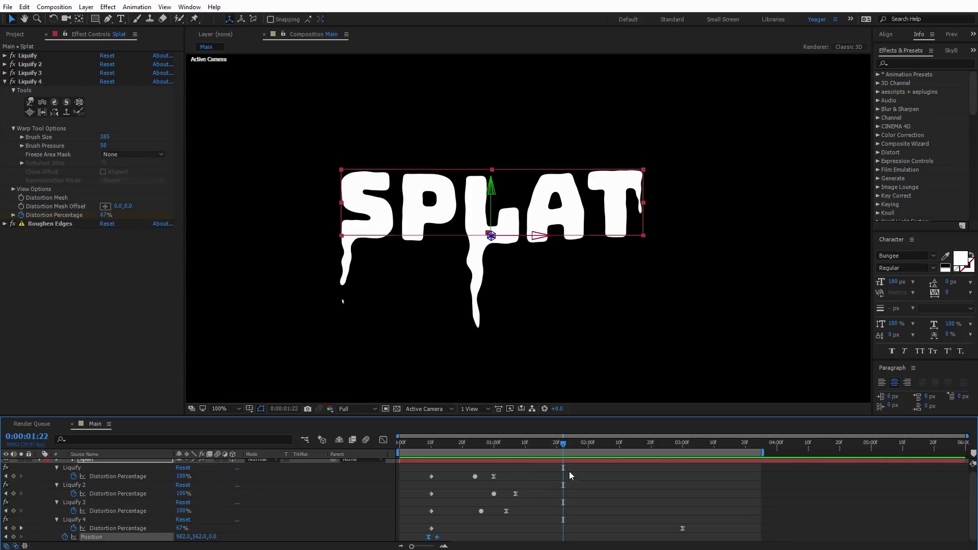
# Try to speed up the drips by compressing the distortion keyframes of Liquify, Liquify 2 and Liquify 3, and preview the timing
pyautogui.moveTo(571, 468); pyautogui.dragTo(422, 515)
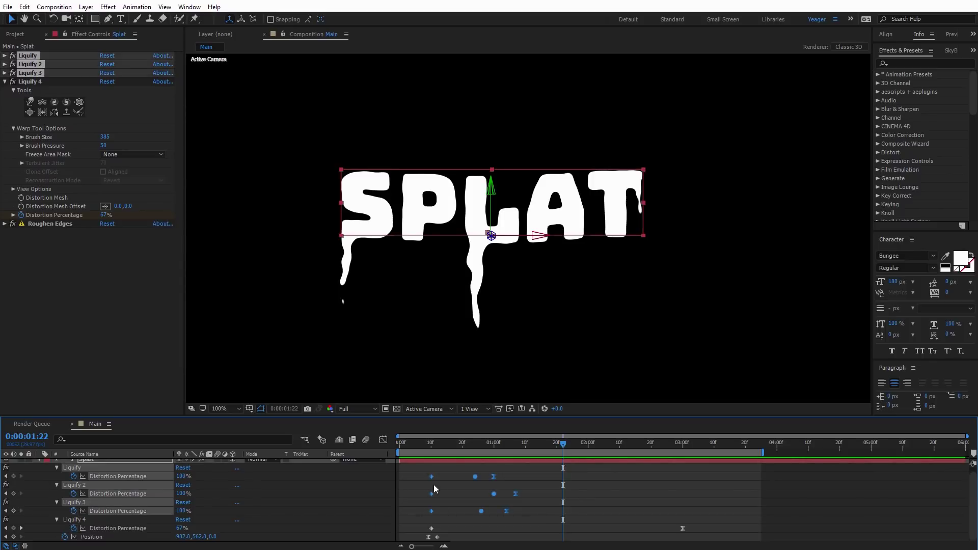
pyautogui.moveTo(516, 494)
pyautogui.mouseDown()
pyautogui.moveTo(493, 496)
pyautogui.moveTo(653, 500)
pyautogui.moveTo(480, 495)
pyautogui.mouseUp()
pyautogui.press('space')
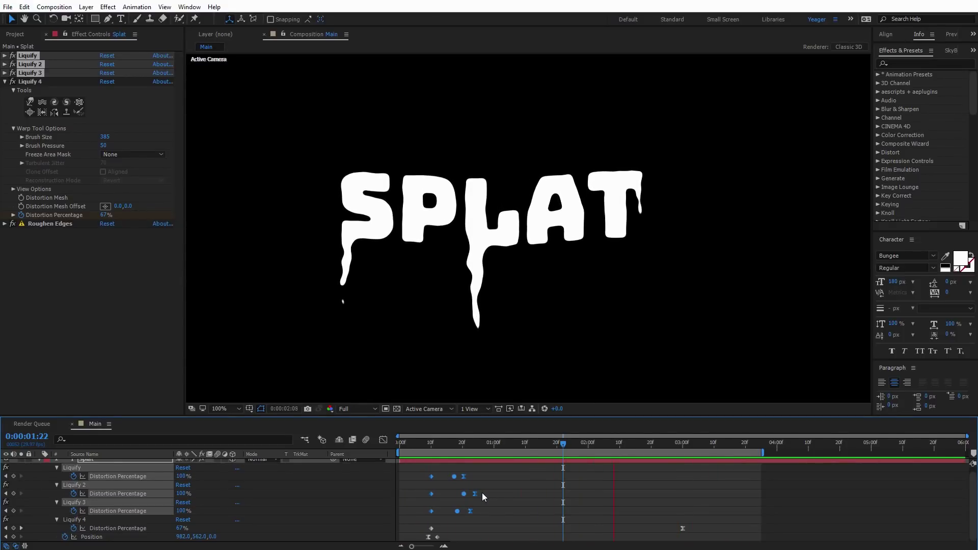
pyautogui.press('space')
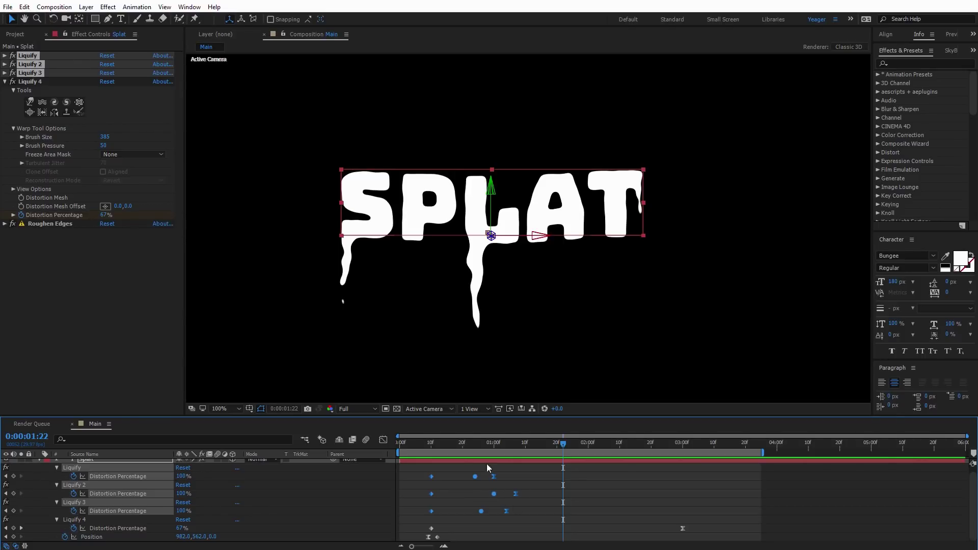
# Set the current time to 0:00:01:11 and collapse Liquify 4's settings
pyautogui.moveTo(488, 447); pyautogui.dragTo(526, 447)
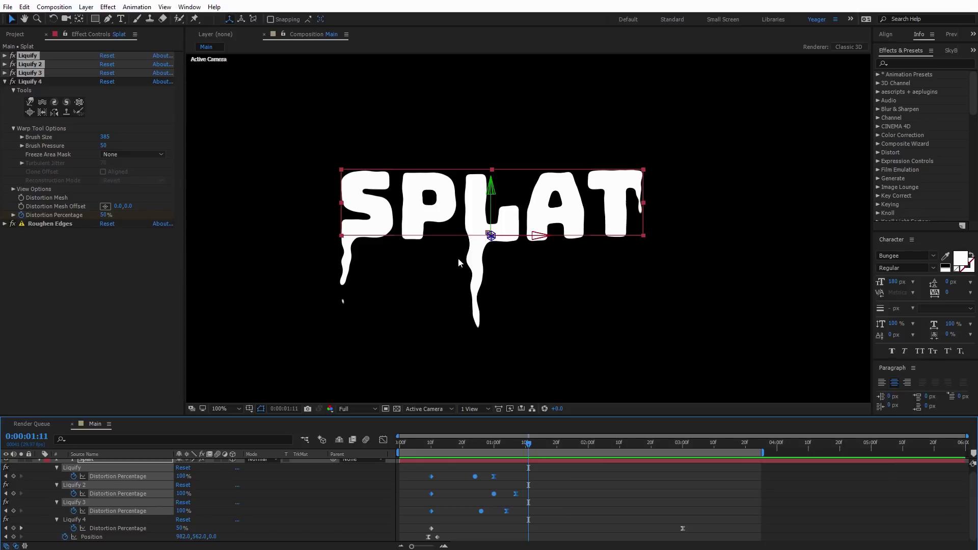
pyautogui.click(92, 305)
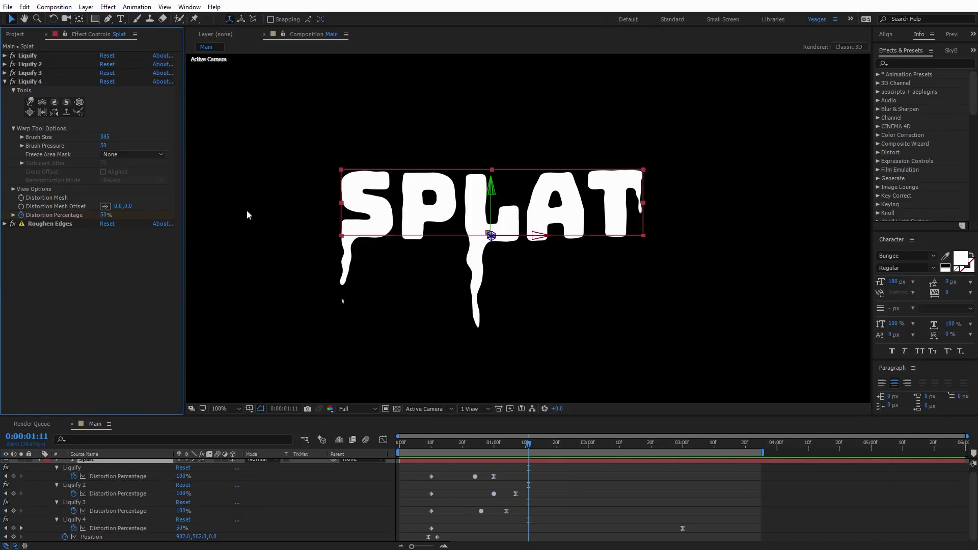
pyautogui.click(5, 81)
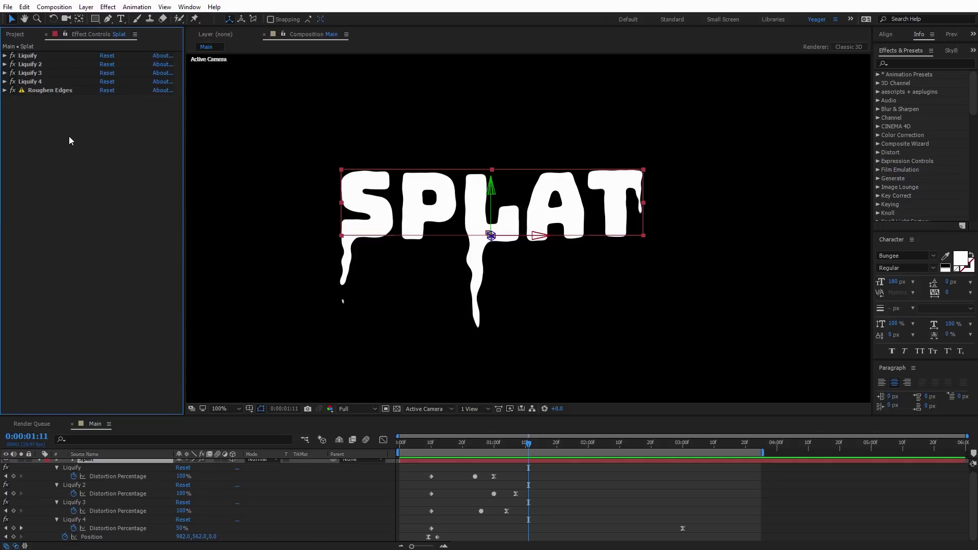
# Apply the Gradient Ramp effect to the Splat layer
pyautogui.scroll(1, 109, 460)
pyautogui.click(108, 466)
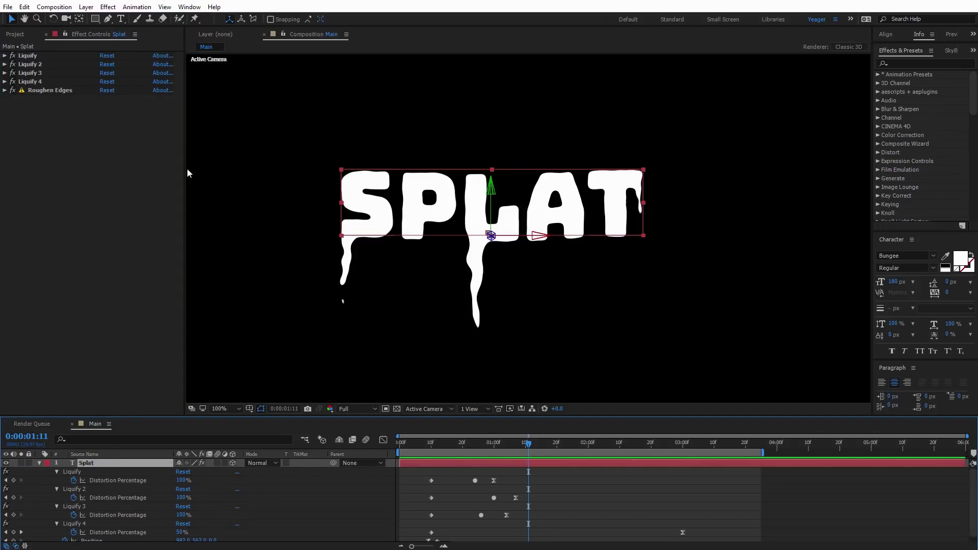
pyautogui.click(110, 8)
pyautogui.moveTo(218, 153)
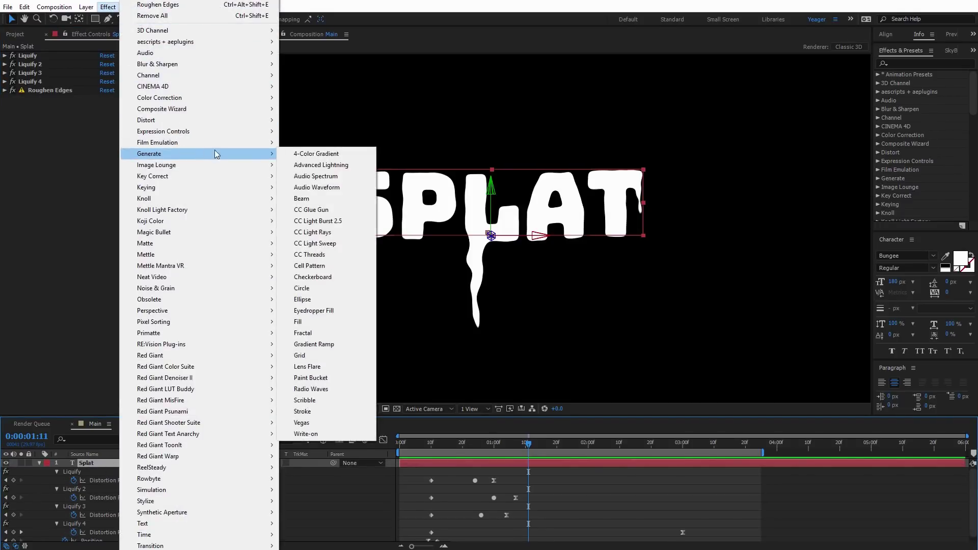
pyautogui.click(313, 344)
pyautogui.click(300, 248)
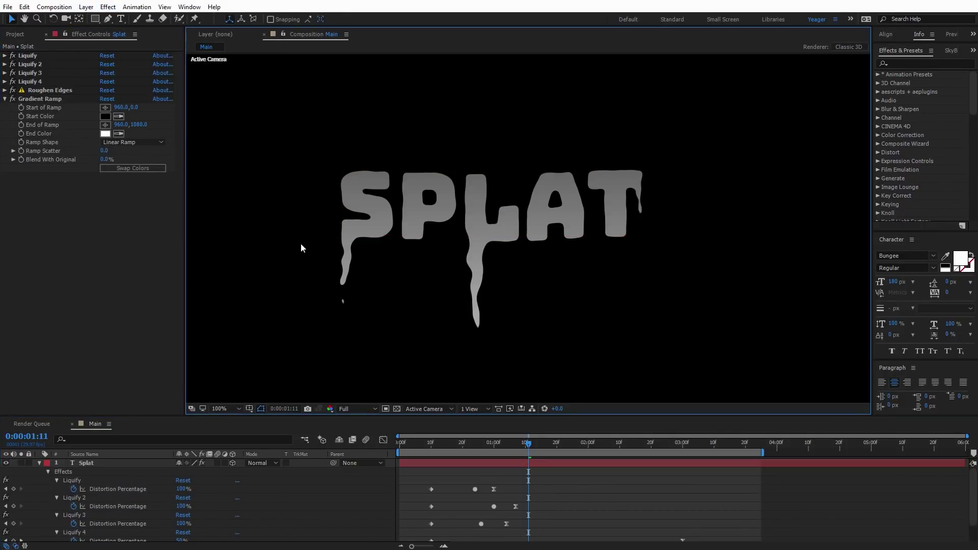
# Set the Gradient Ramp's start color to bright yellow and its end color to magenta, about DE0AE6
pyautogui.click(104, 116)
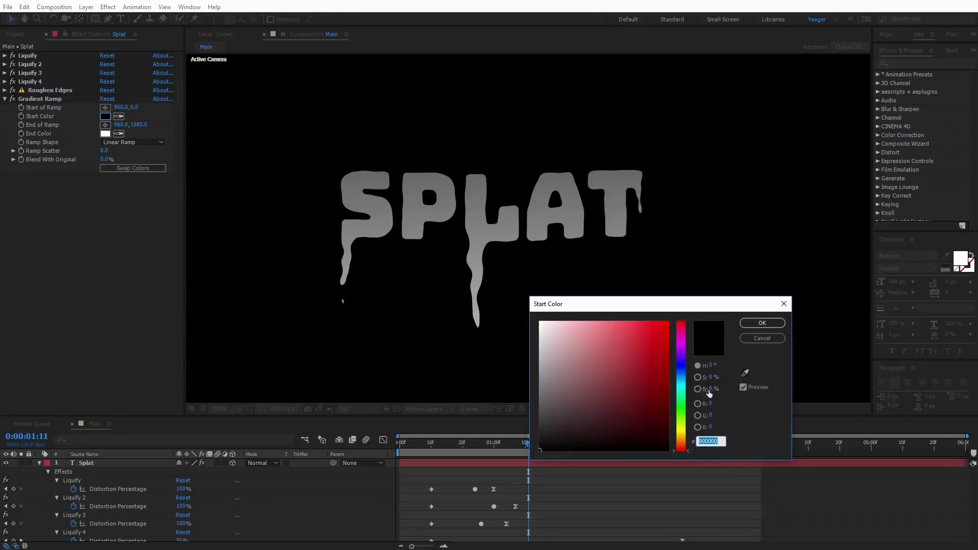
pyautogui.moveTo(683, 357); pyautogui.dragTo(683, 350)
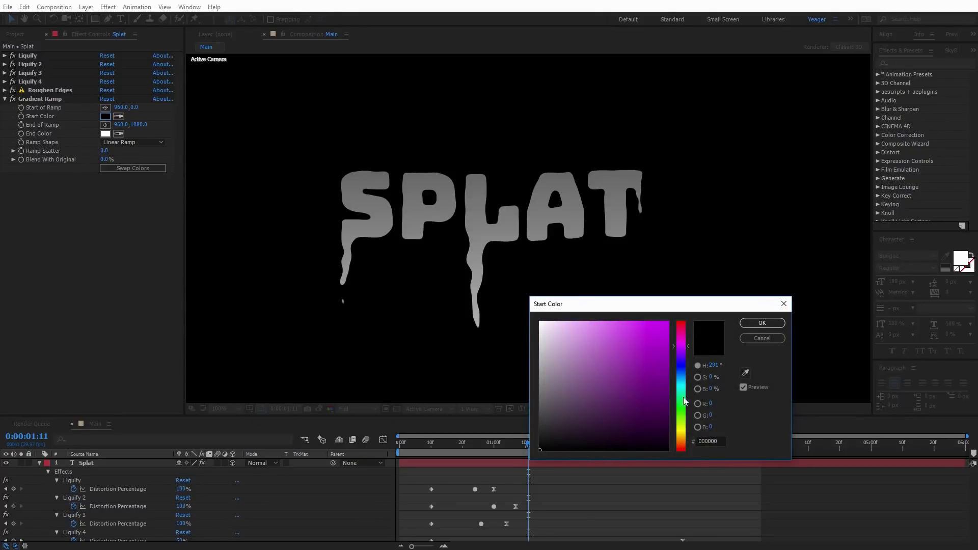
pyautogui.click(662, 333)
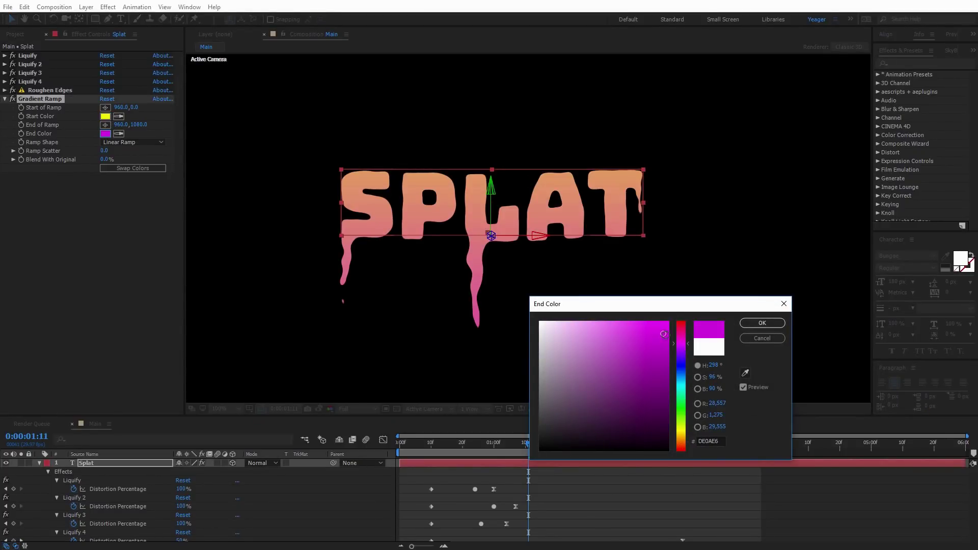
pyautogui.click(761, 323)
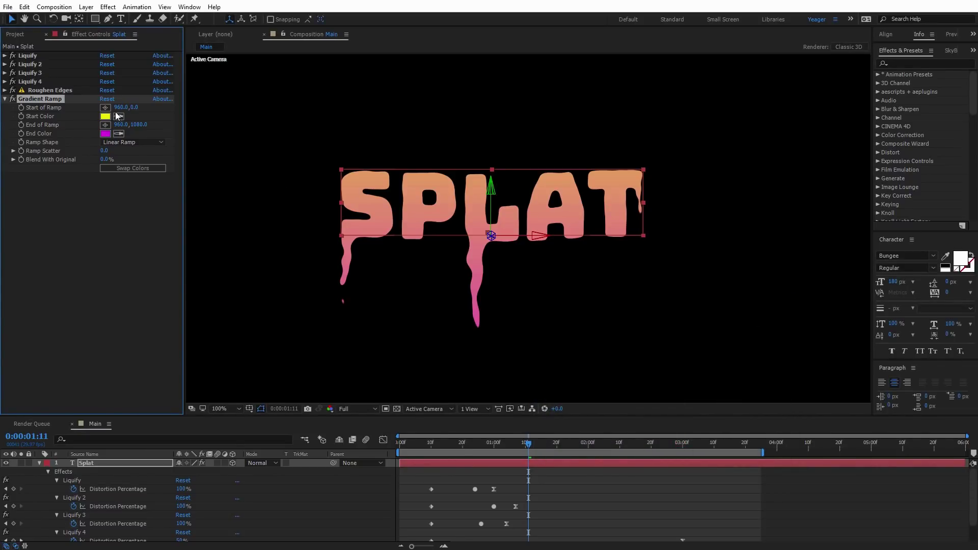
# Place the Gradient Ramp's start point just above the letter L, at 951, 426
pyautogui.click(105, 107)
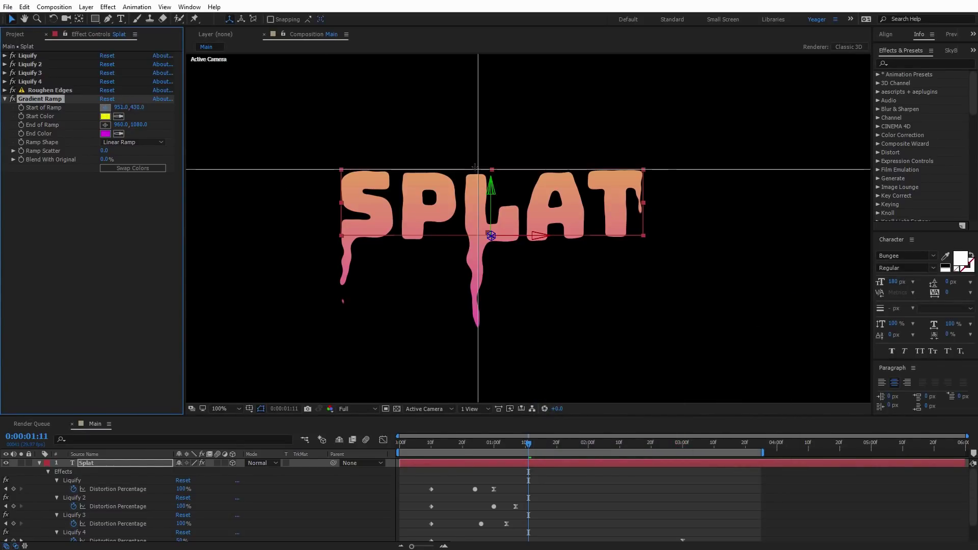
pyautogui.click(475, 166)
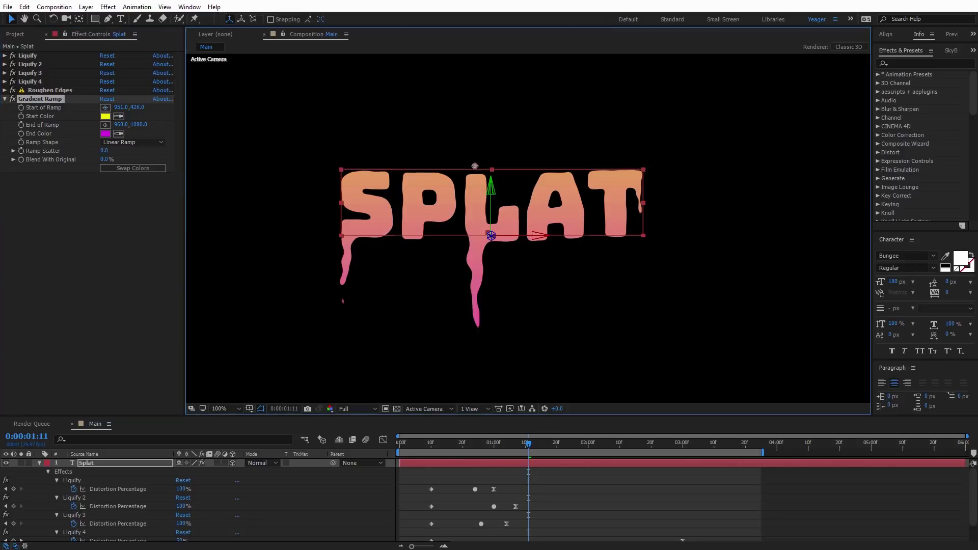
# Place the Gradient Ramp's end point below the text at 1042, 600 and move its start point to 984, 400
pyautogui.click(105, 124)
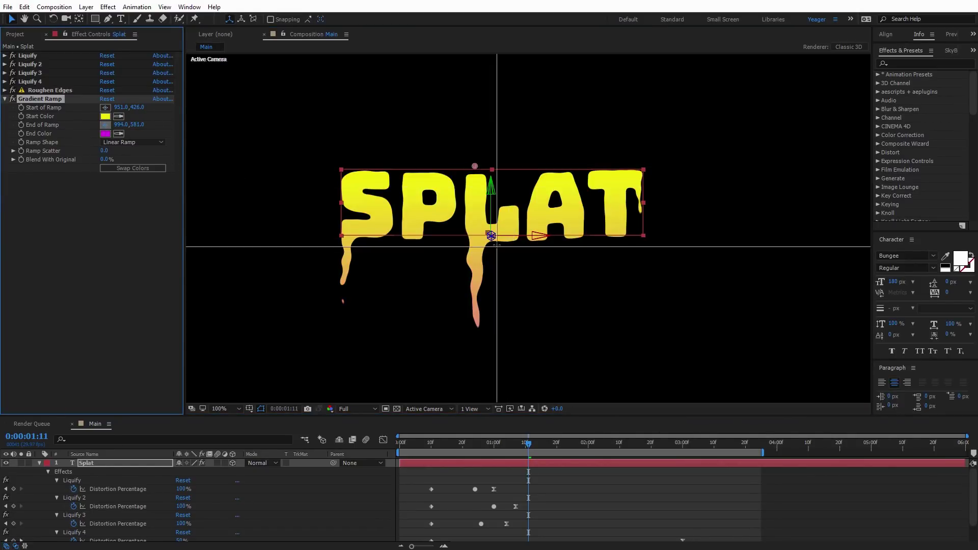
pyautogui.click(496, 246)
pyautogui.moveTo(500, 246); pyautogui.dragTo(522, 255)
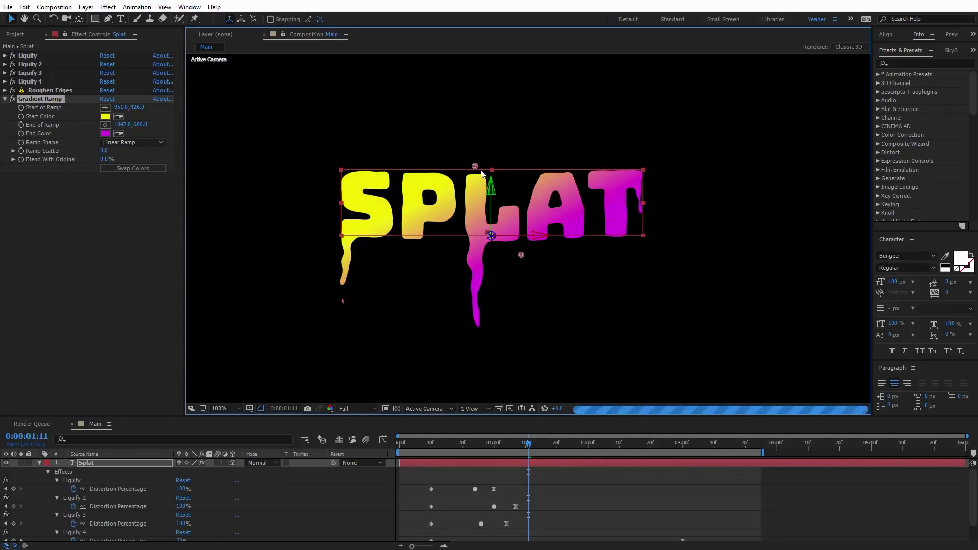
pyautogui.moveTo(476, 166); pyautogui.dragTo(491, 153)
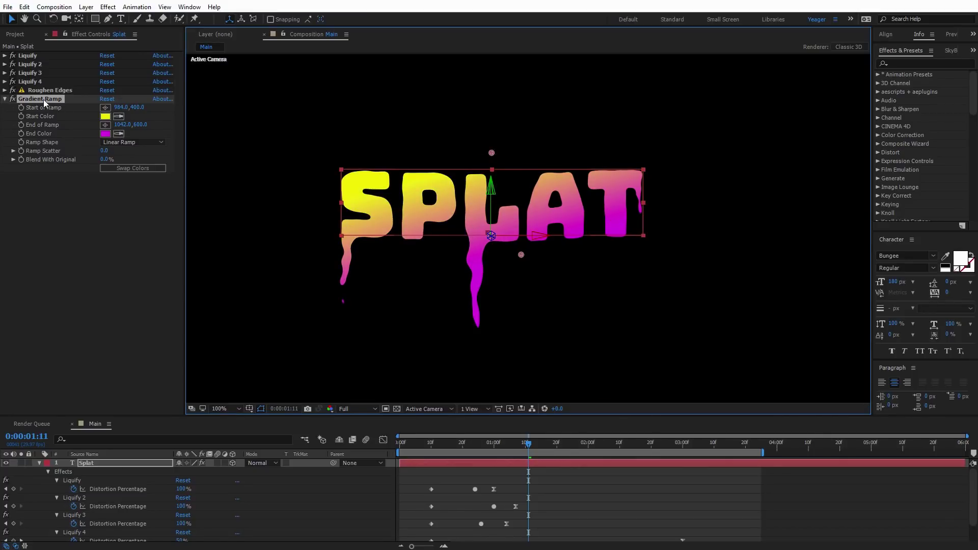
# Move the Gradient Ramp above the Liquify effects and reposition its start point to 947, 410 and end point to 989, 624
pyautogui.moveTo(38, 99)
pyautogui.mouseDown()
pyautogui.moveTo(59, 81)
pyautogui.moveTo(60, 53)
pyautogui.mouseUp()
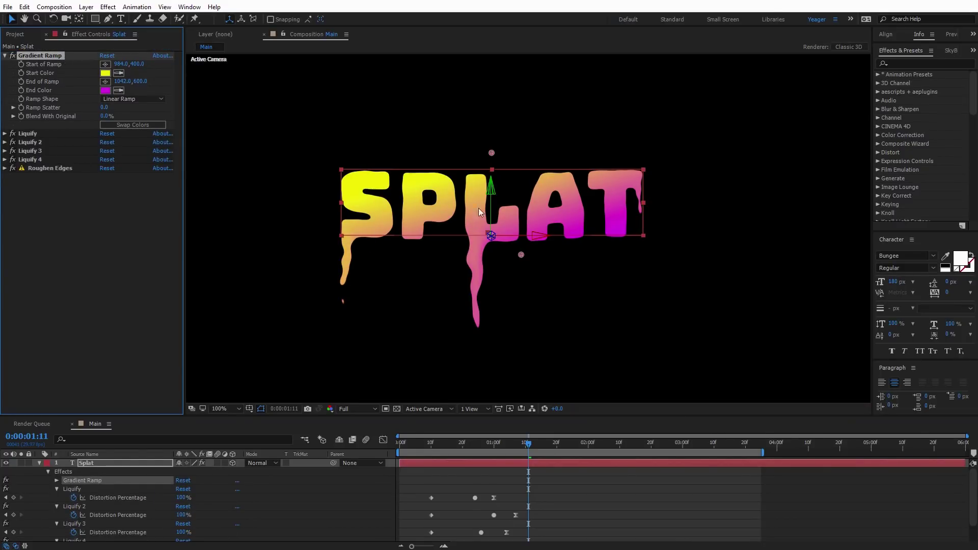
pyautogui.moveTo(486, 152); pyautogui.dragTo(469, 157)
pyautogui.moveTo(523, 255); pyautogui.dragTo(497, 267)
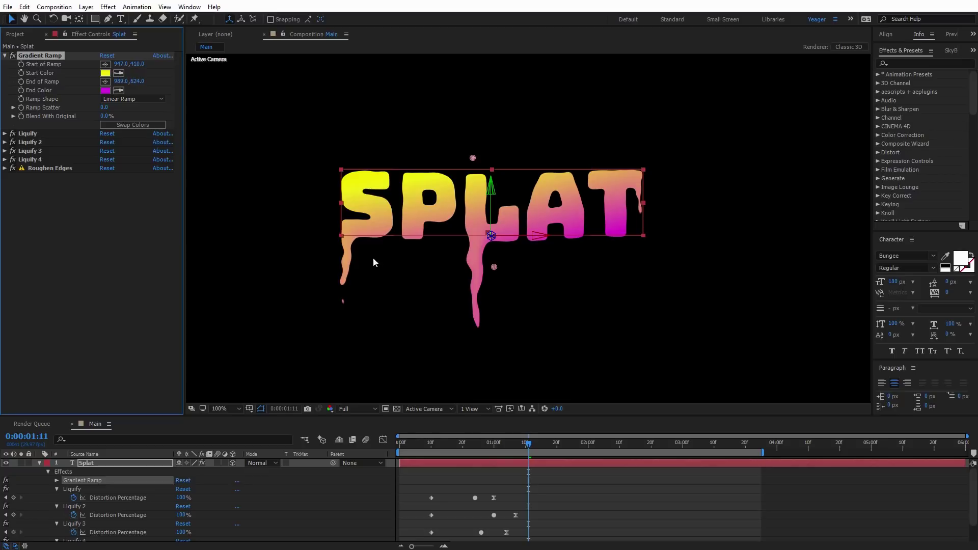
# Swap the Gradient Ramp's start and end colors
pyautogui.click(145, 126)
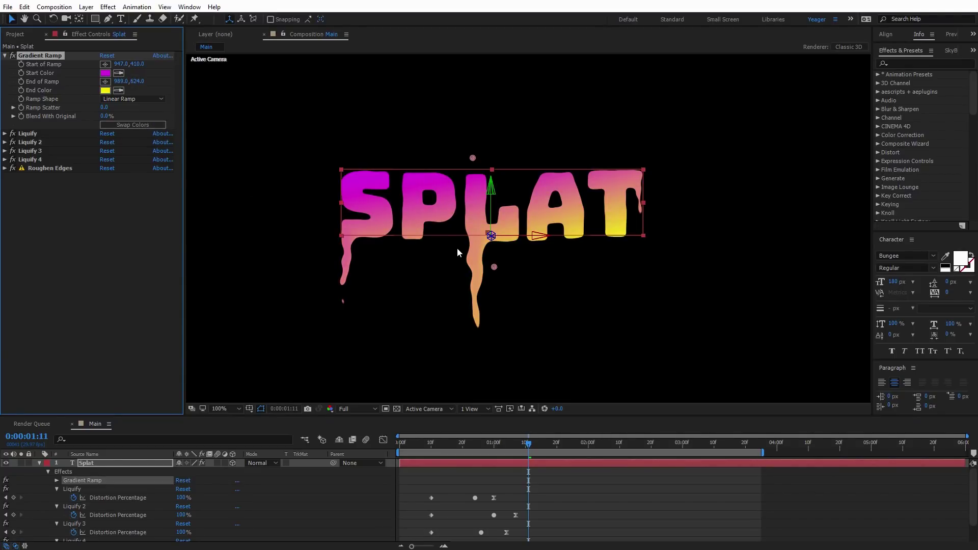
pyautogui.press('.')
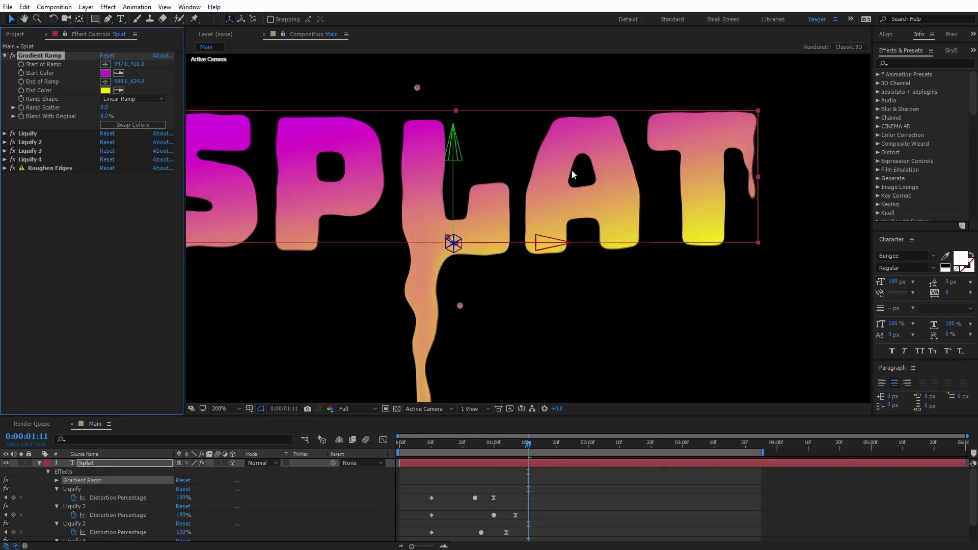
pyautogui.press(',')
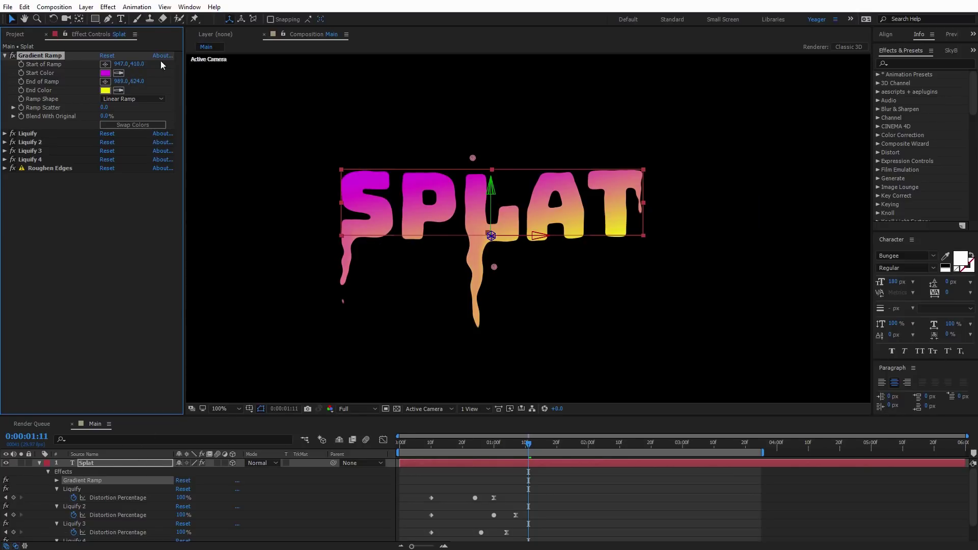
# Apply the Gaussian Blur effect to the Splat layer with a blurriness of 2
pyautogui.click(108, 7)
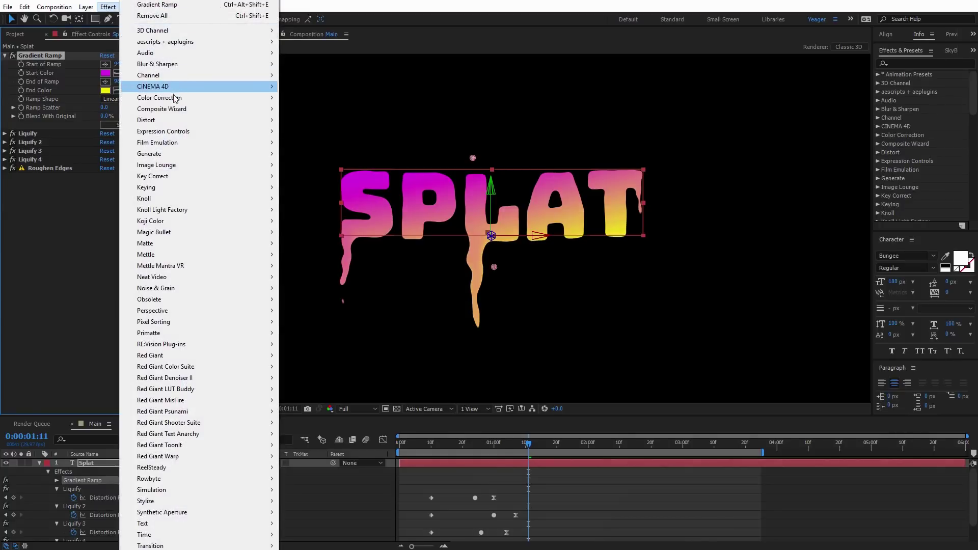
pyautogui.moveTo(198, 65)
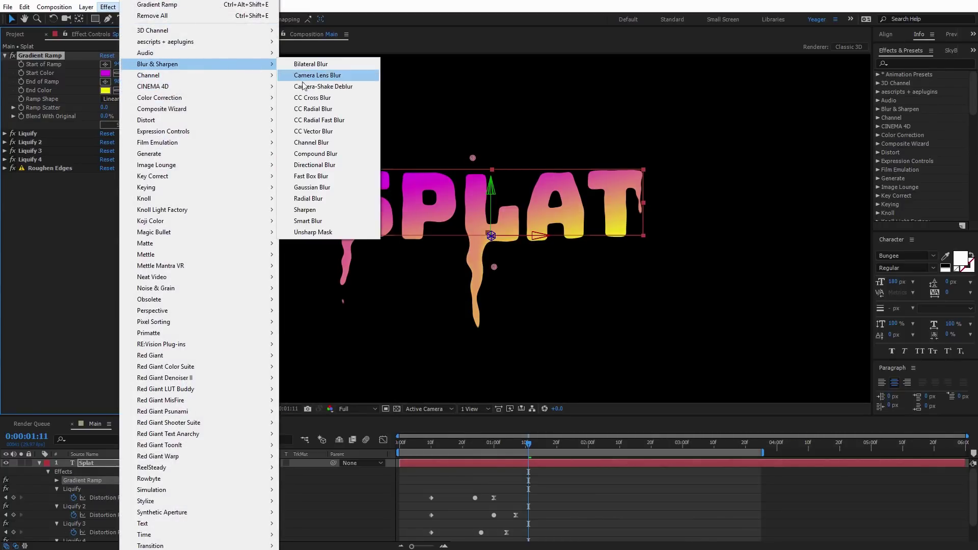
pyautogui.click(323, 186)
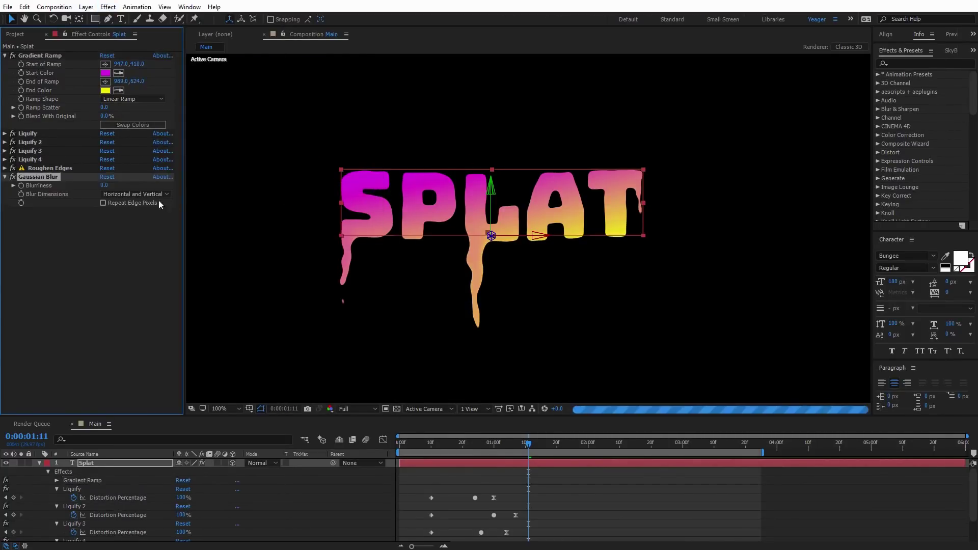
pyautogui.click(104, 186)
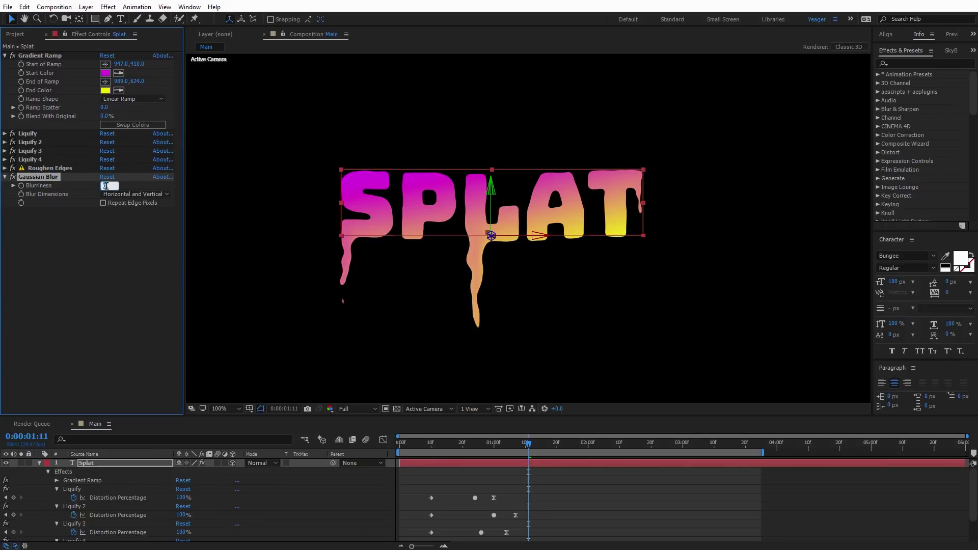
pyautogui.write('2')
pyautogui.click(565, 260)
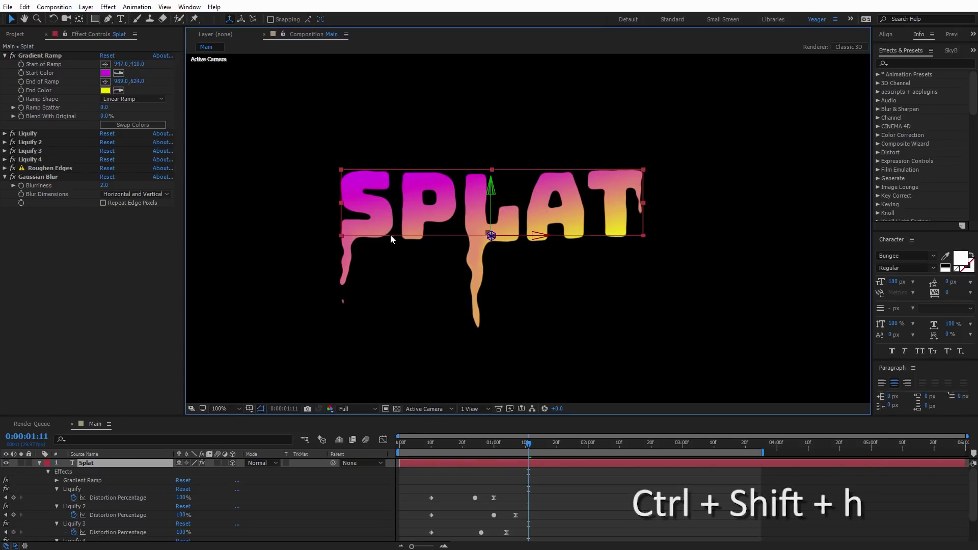
# Hide the layer controls in the composition view and apply the Bevel Alpha effect to the Splat layer
pyautogui.hotkey('ctrl', 'shift', 'h')
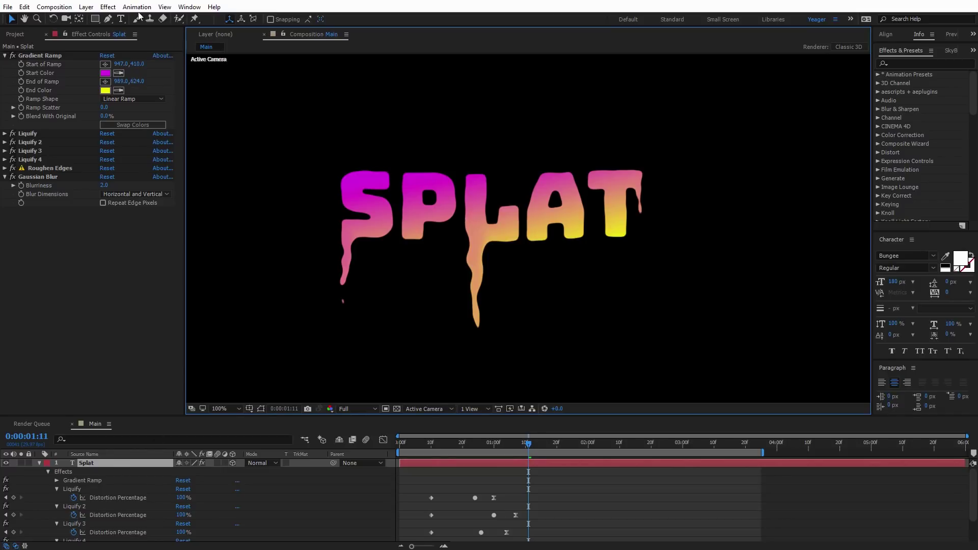
pyautogui.click(116, 9)
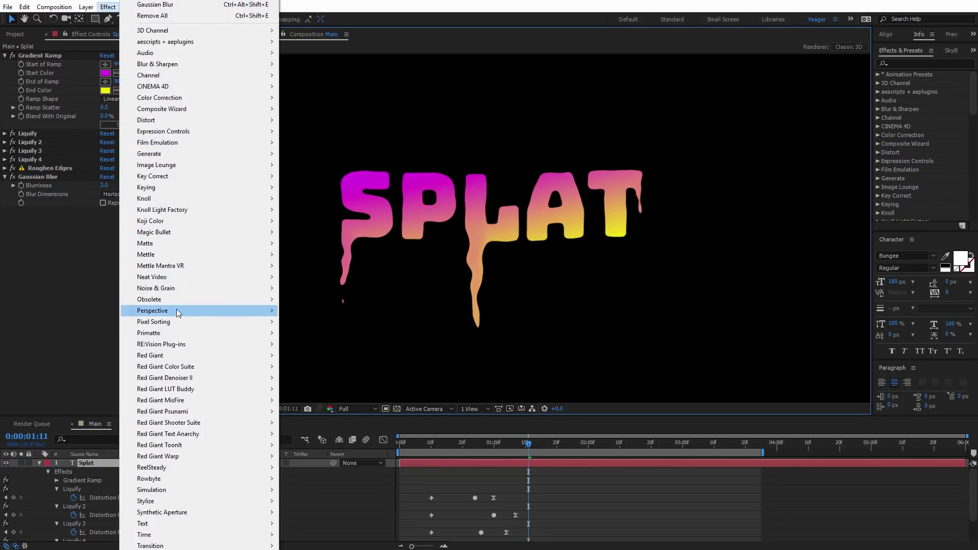
pyautogui.moveTo(252, 315)
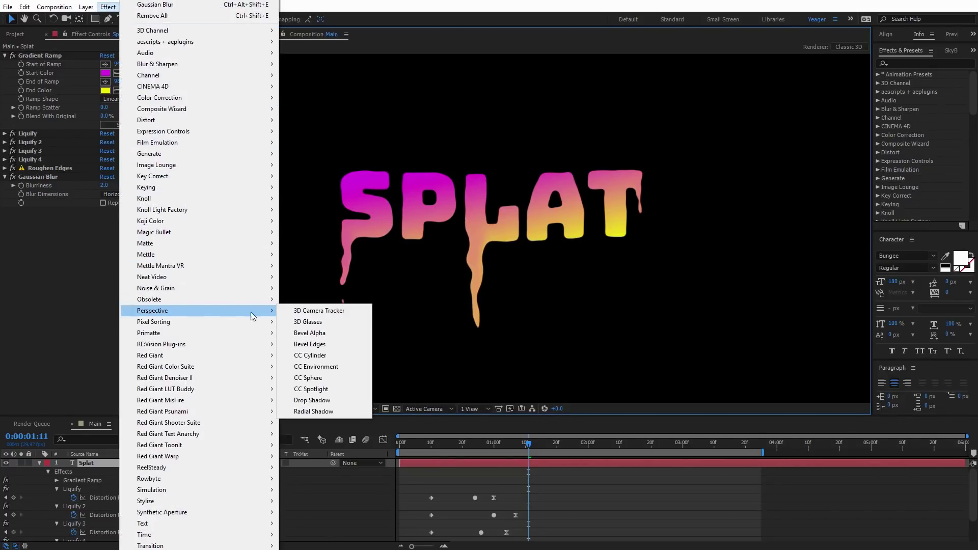
pyautogui.click(320, 334)
pyautogui.scroll(2, 429, 206)
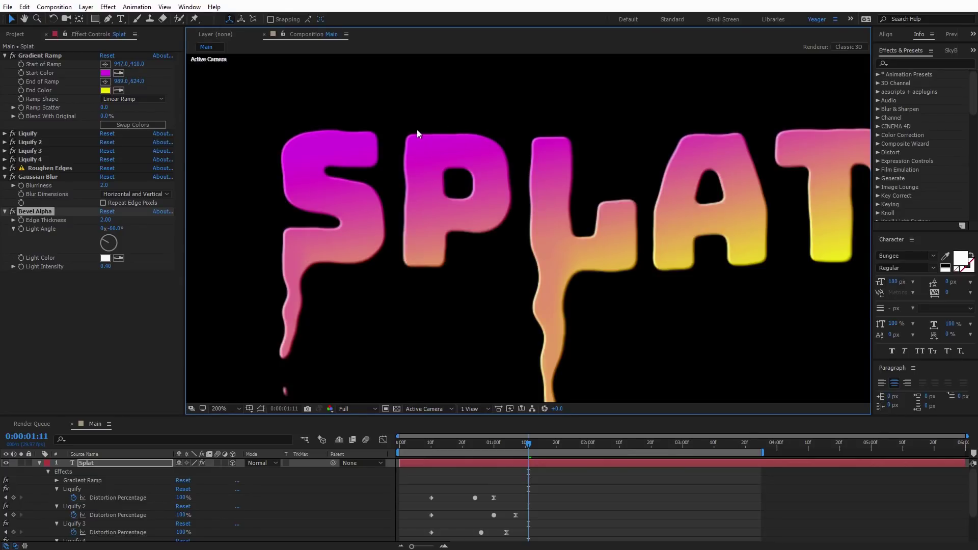
pyautogui.scroll(-2, 585, 178)
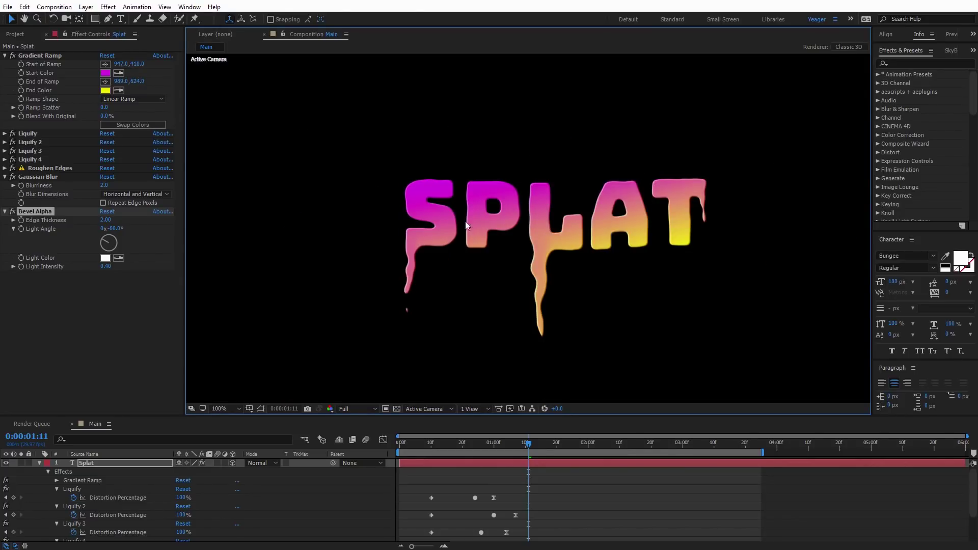
# Set Bevel Alpha's edge thickness to 4
pyautogui.click(105, 220)
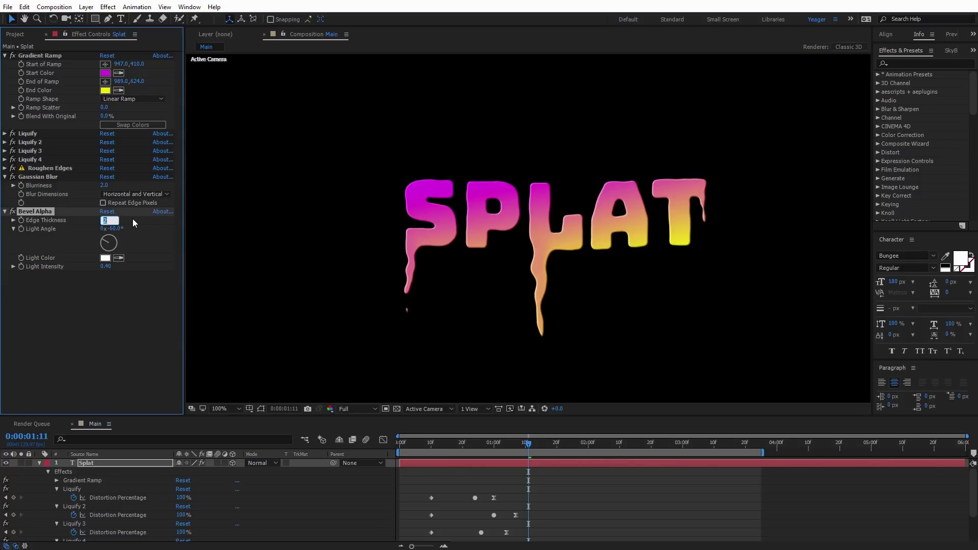
pyautogui.write('4')
pyautogui.press('Return')
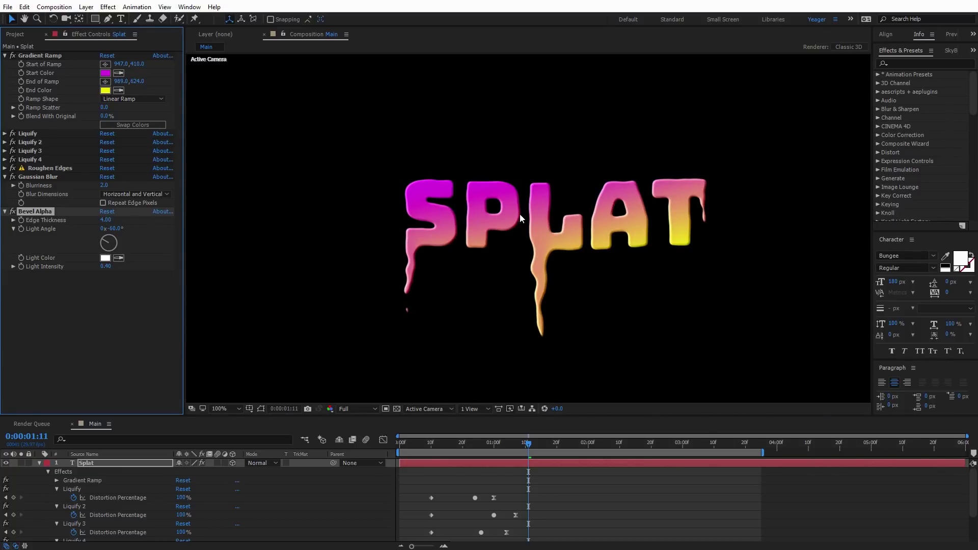
pyautogui.scroll(2, 529, 224)
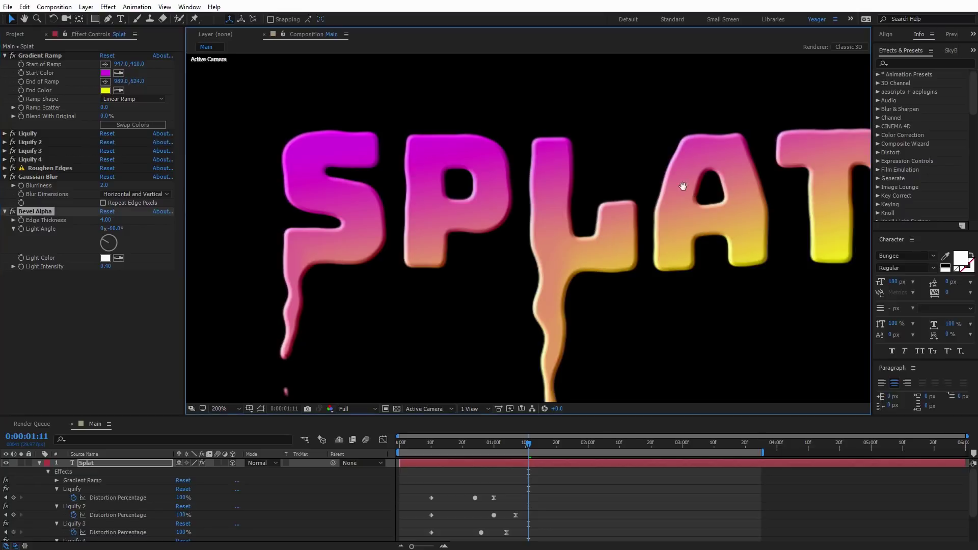
pyautogui.scroll(-2, 662, 190)
# Pre-compose the Splat text layer into a new composition named Splat, moving all attributes into it
pyautogui.press('F3')
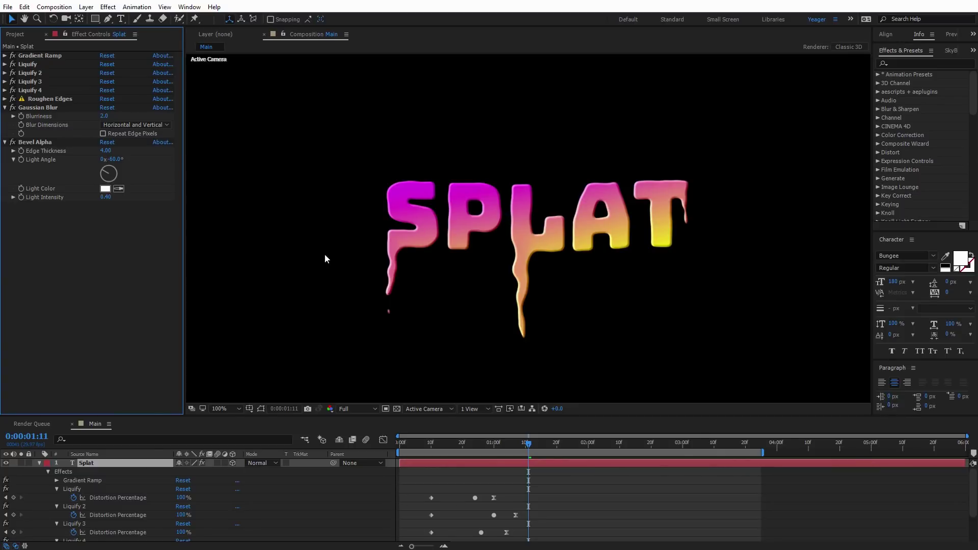
pyautogui.click(137, 462)
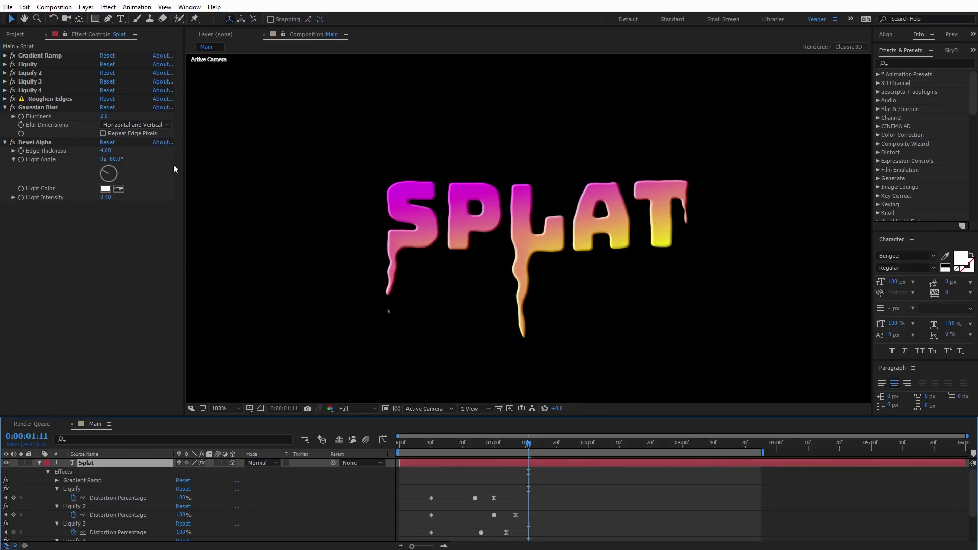
pyautogui.click(86, 7)
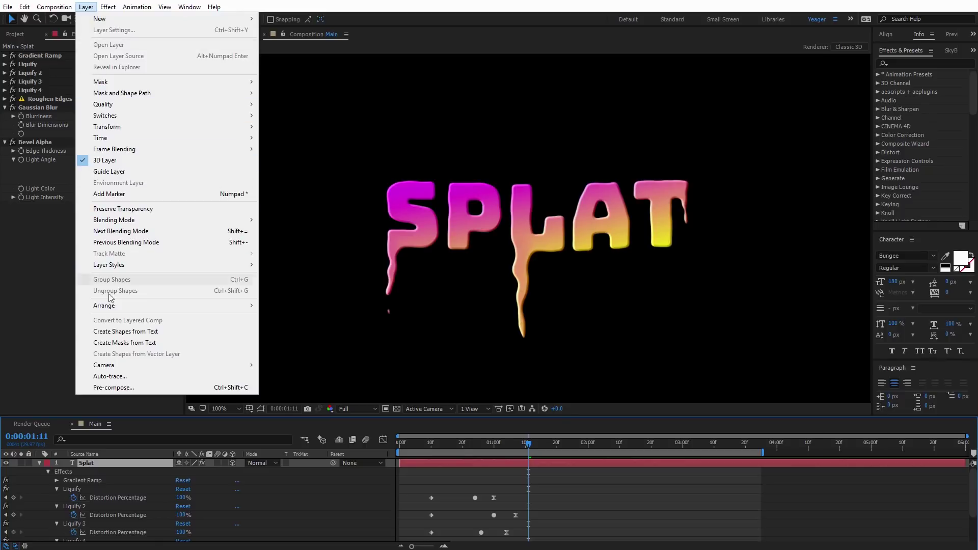
pyautogui.click(111, 387)
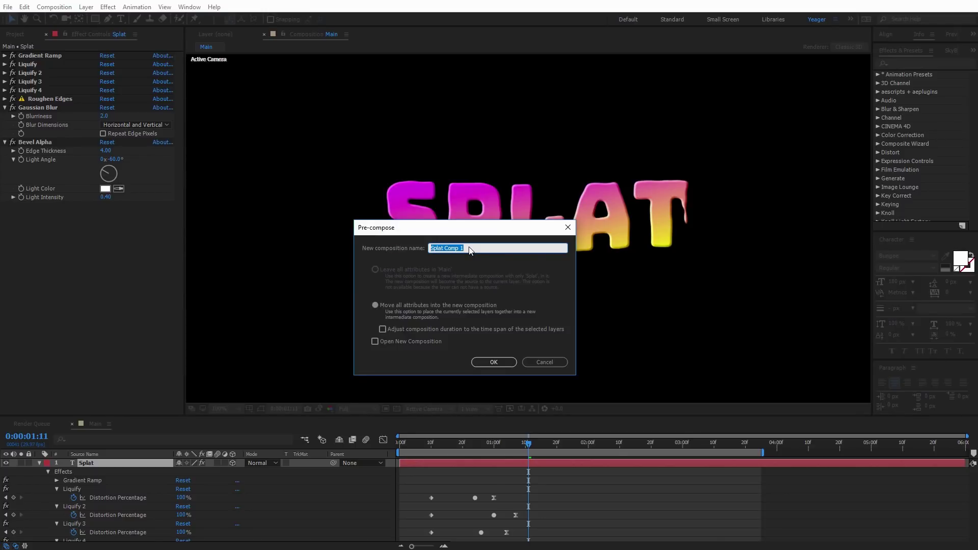
pyautogui.write('Splat')
pyautogui.click(493, 361)
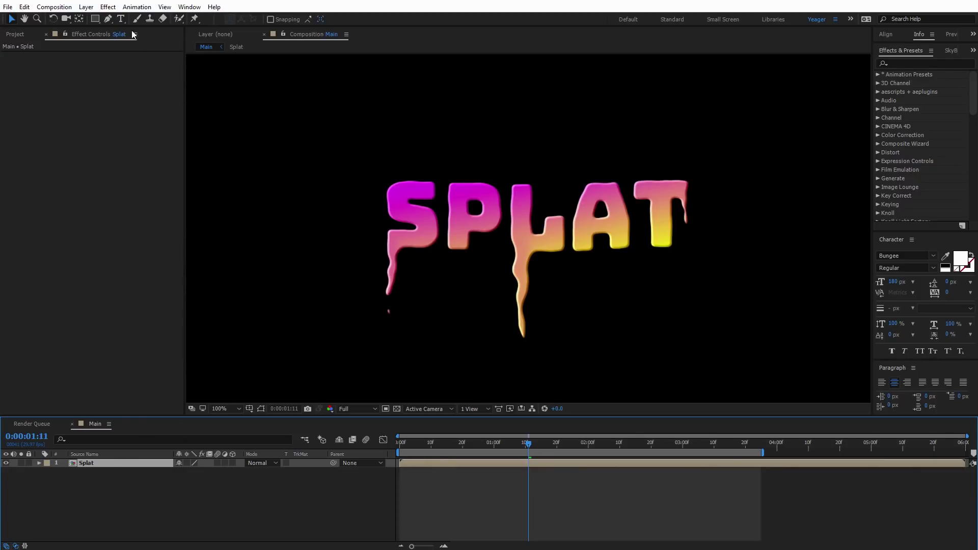
# Apply the CC Plastic effect to the pre-composed Splat layer and expand its Surface Bump, Light and Shading settings
pyautogui.click(108, 6)
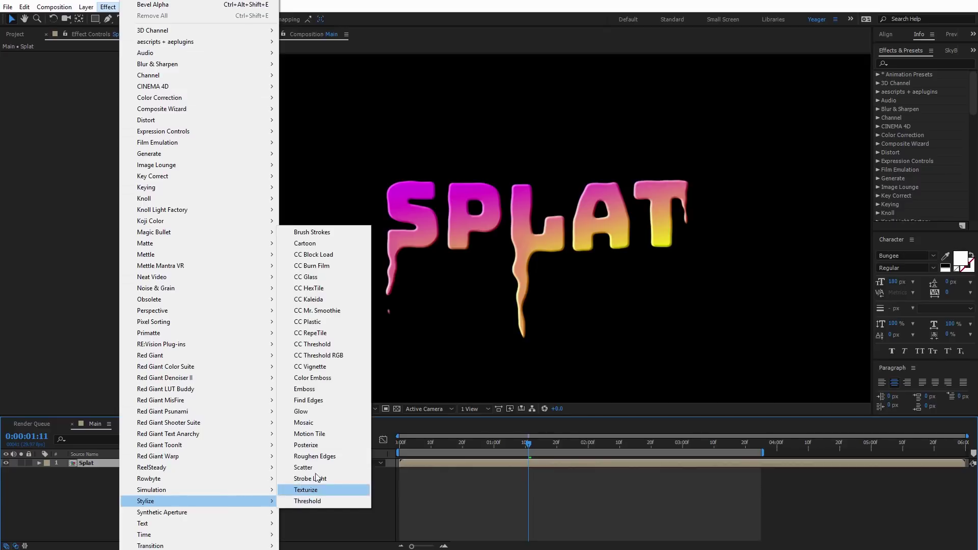
pyautogui.click(322, 323)
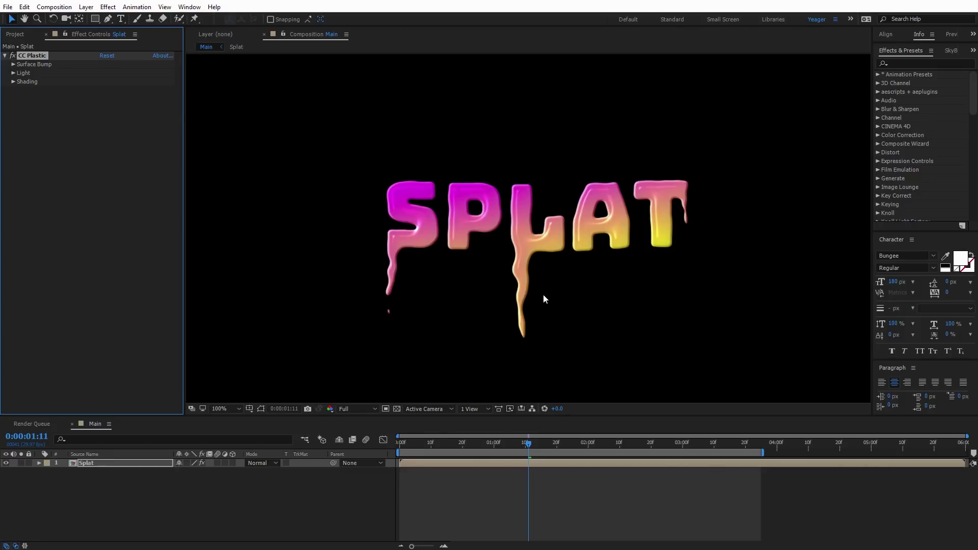
pyautogui.click(13, 64)
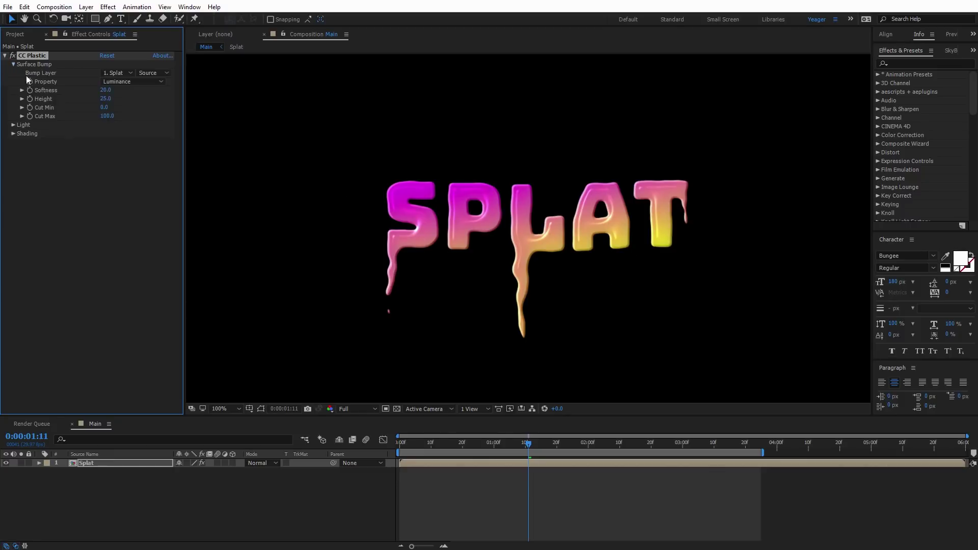
pyautogui.click(14, 125)
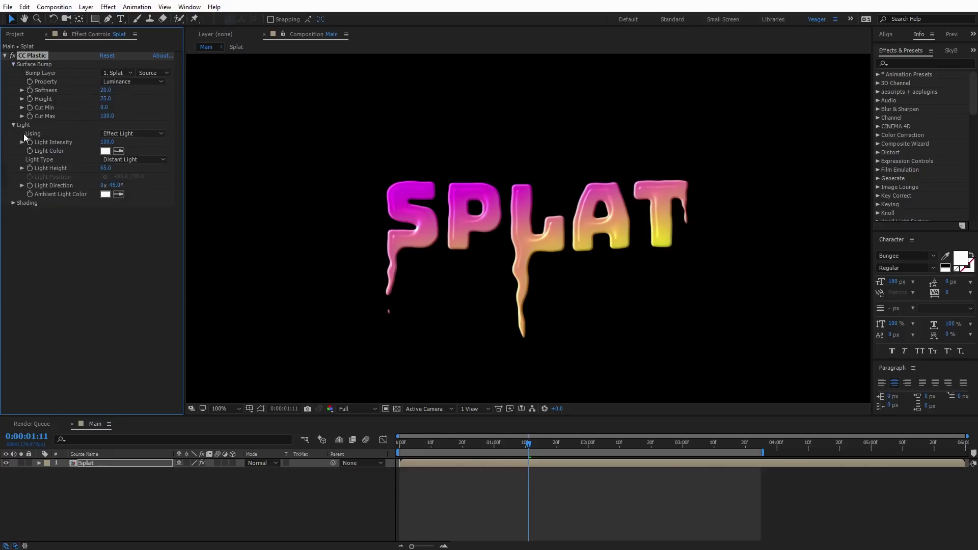
pyautogui.click(14, 203)
# Set CC Plastic's surface bump softness to 35 and height to 67
pyautogui.click(105, 90)
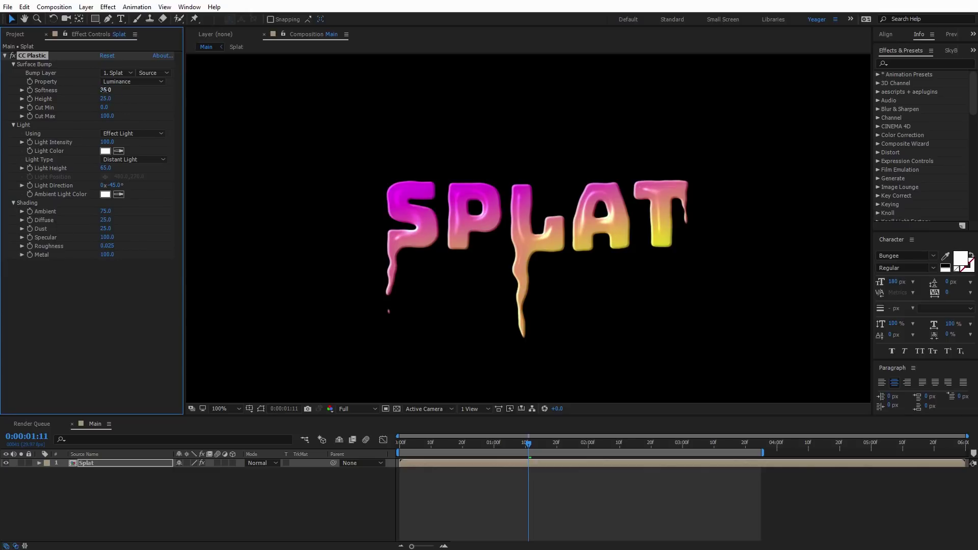
pyautogui.click(105, 99)
pyautogui.write('67')
pyautogui.press('Return')
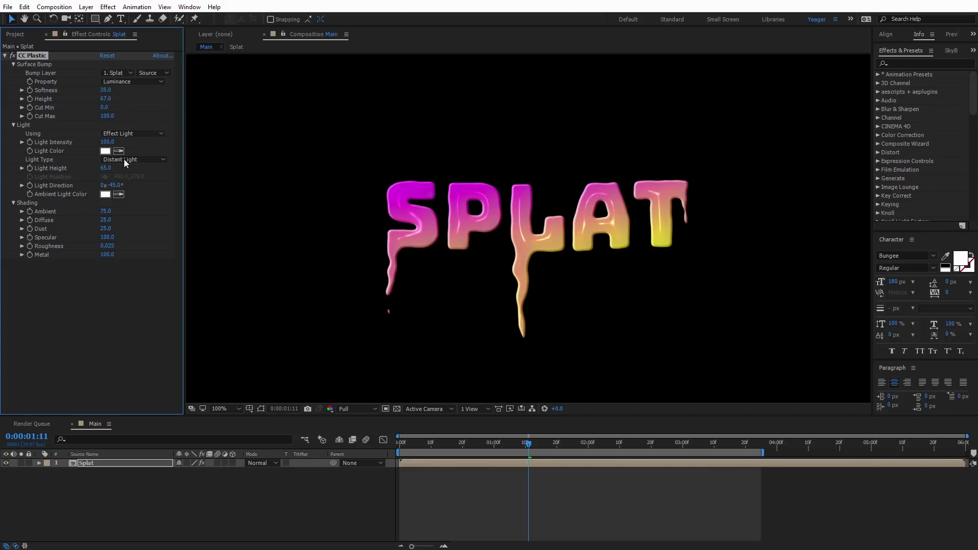
# Set CC Plastic's light height to 40
pyautogui.click(106, 168)
pyautogui.write('40')
pyautogui.press('Return')
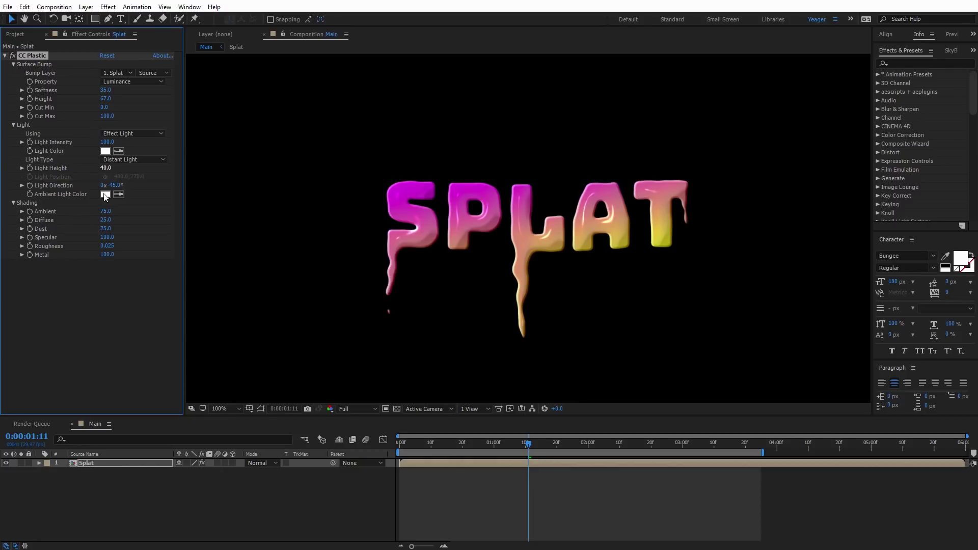
# Set both the diffuse and dust values of CC Plastic's shading to 35
pyautogui.click(106, 221)
pyautogui.write('35')
pyautogui.press('Return')
pyautogui.click(104, 229)
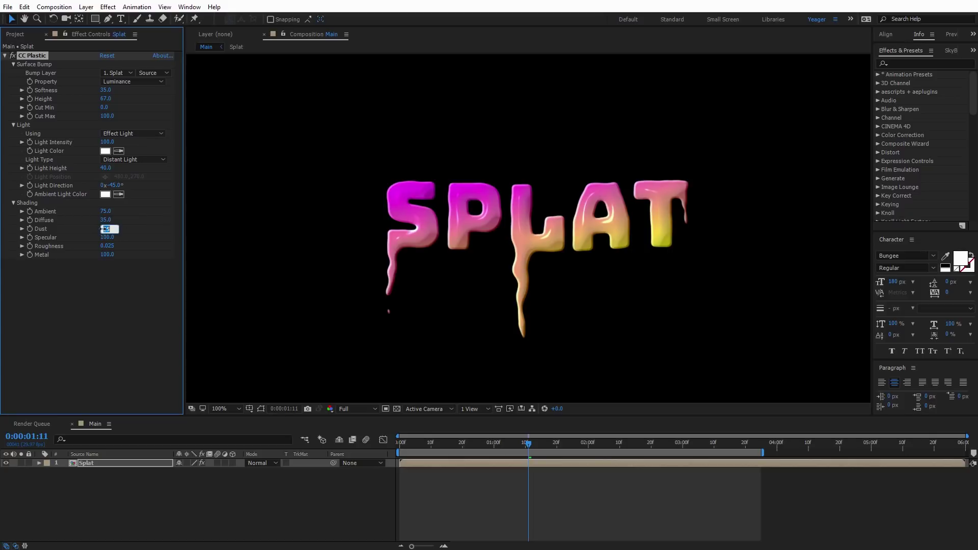
pyautogui.write('35')
pyautogui.press('Return')
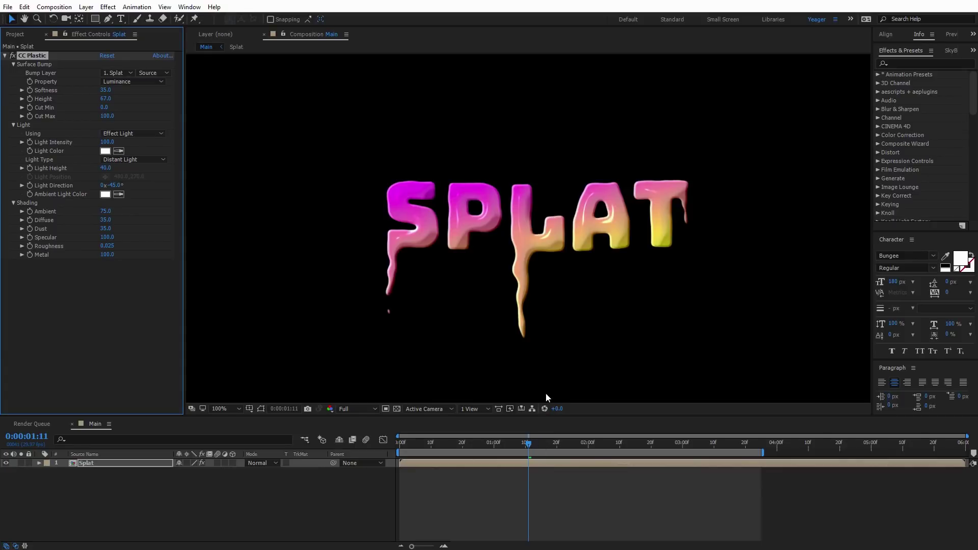
# Preview the glossy SPLAT animation and place Glass BG.png beneath the Splat layer in the Main composition
pyautogui.press('space')
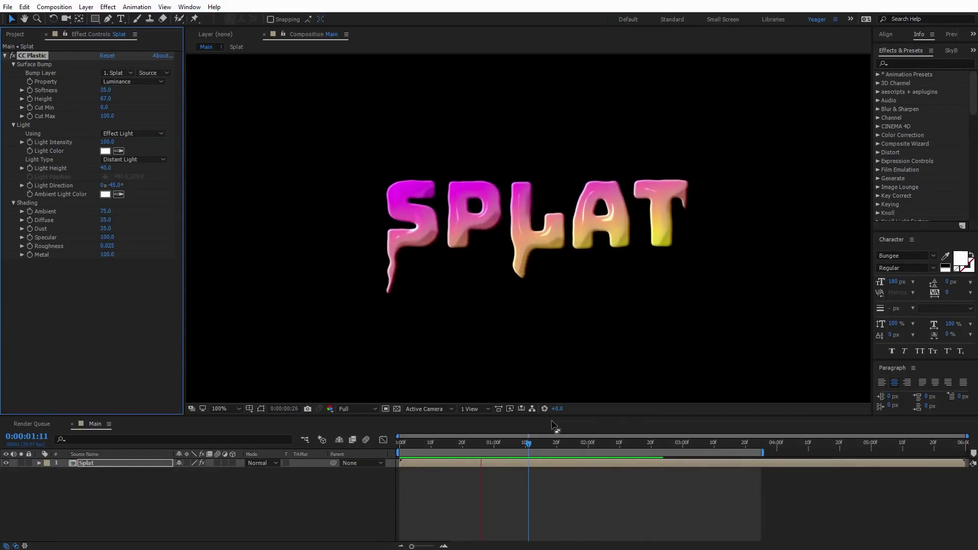
pyautogui.press('space')
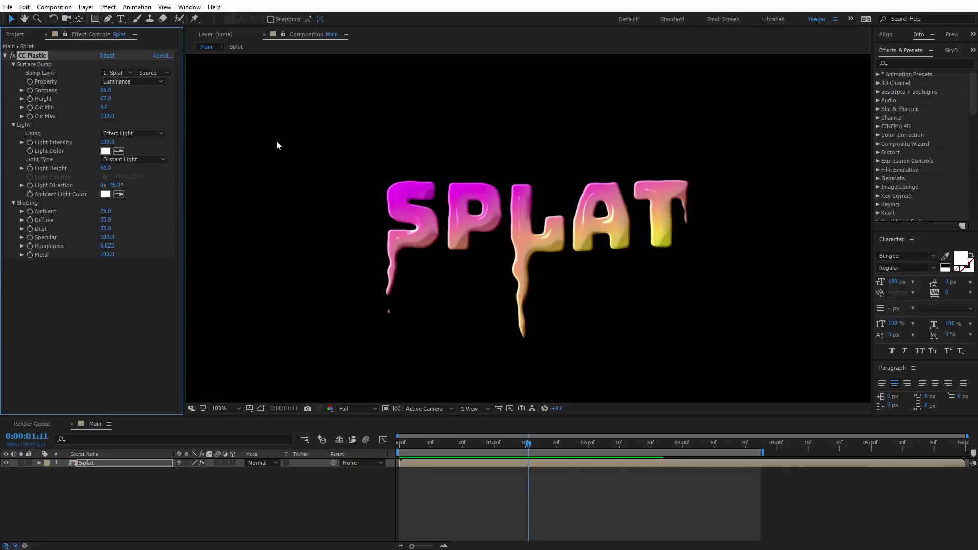
pyautogui.click(16, 35)
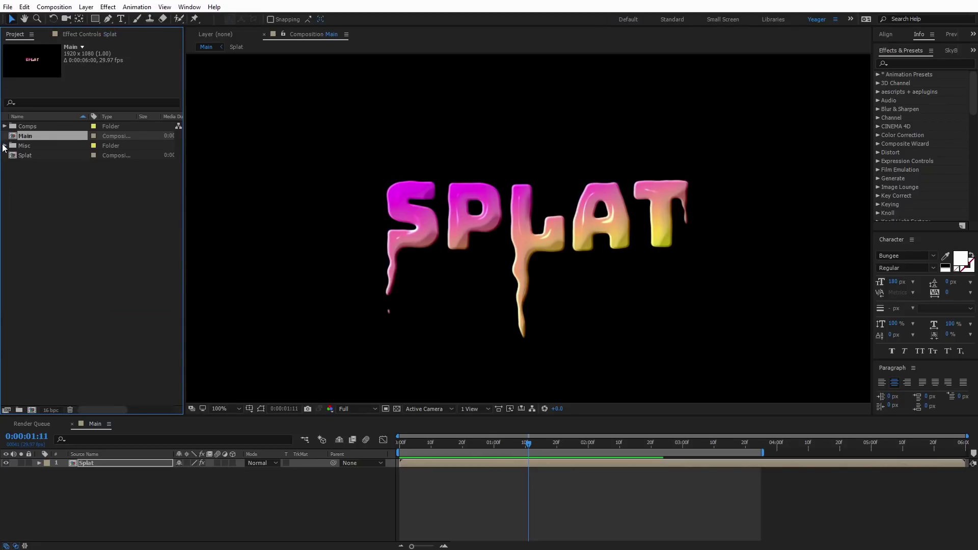
pyautogui.click(33, 165)
pyautogui.moveTo(33, 163); pyautogui.dragTo(101, 477)
pyautogui.scroll(-2, 421, 295)
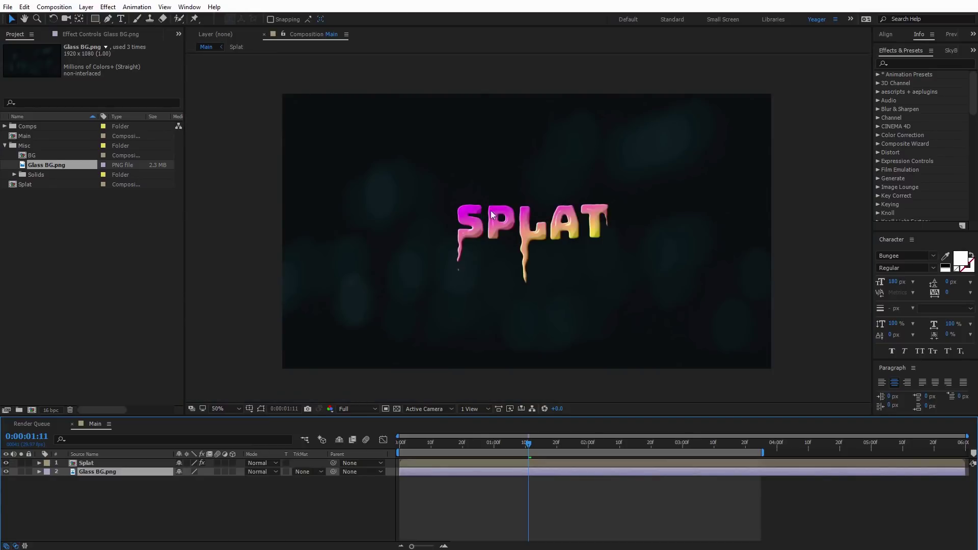
pyautogui.scroll(2, 434, 276)
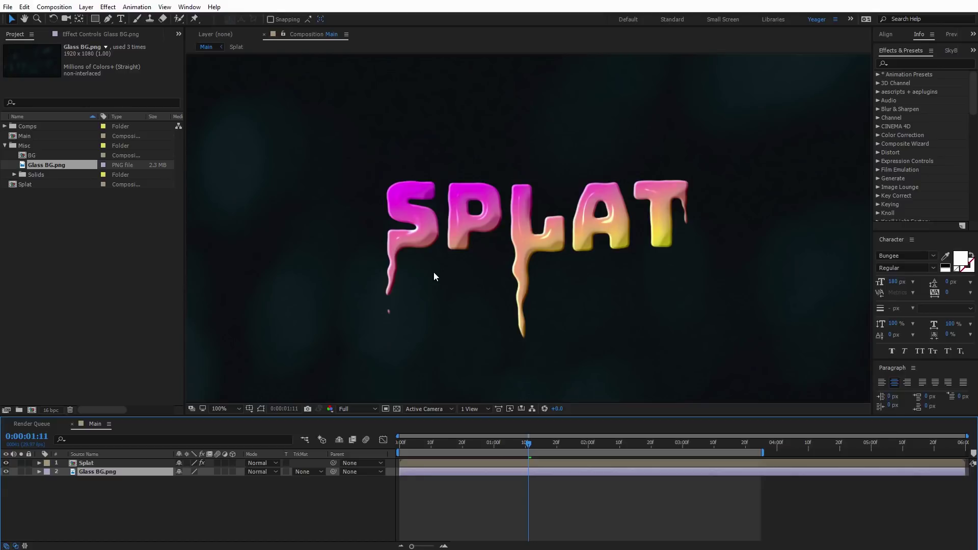
# Open the Splat pre-composition and reveal its text layer's effect settings and animated keyframes
pyautogui.click(100, 464)
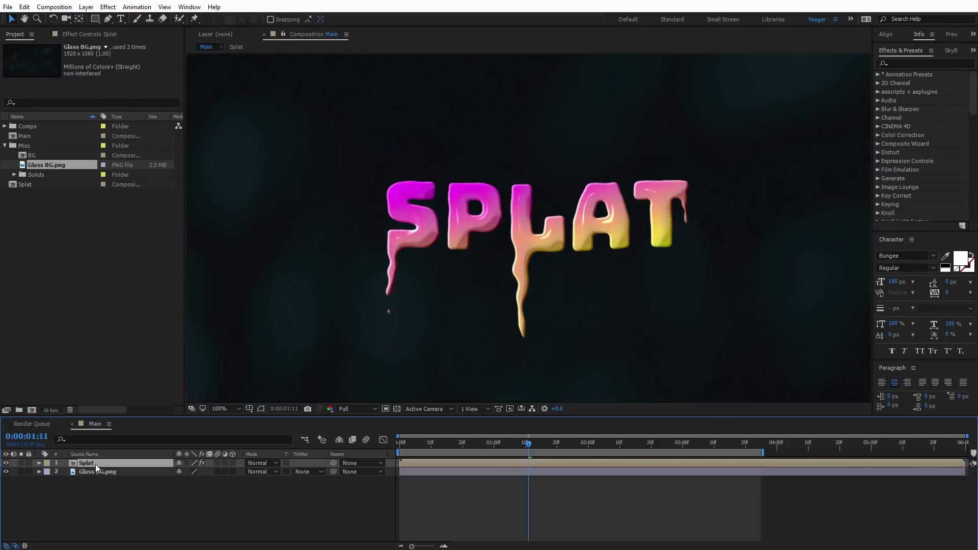
pyautogui.doubleClick(96, 464)
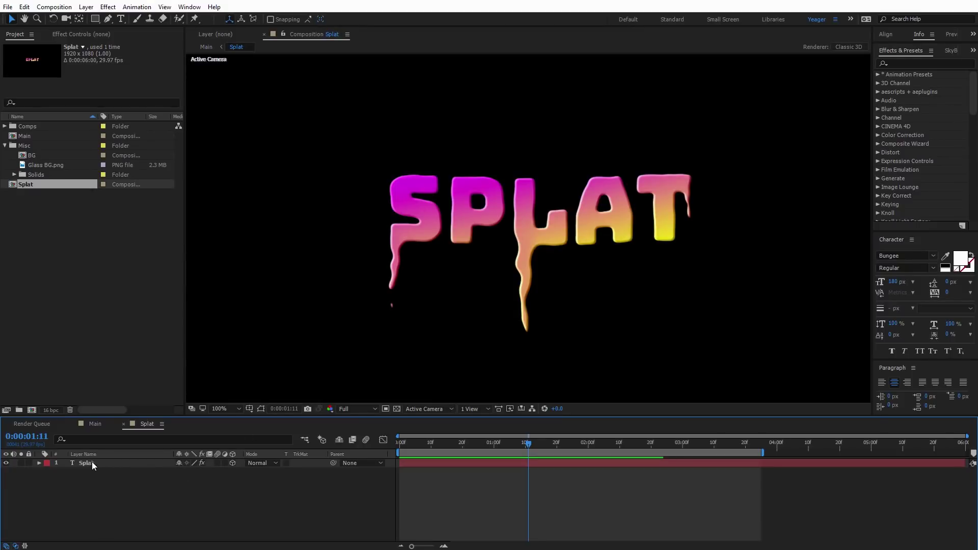
pyautogui.click(91, 463)
pyautogui.click(90, 34)
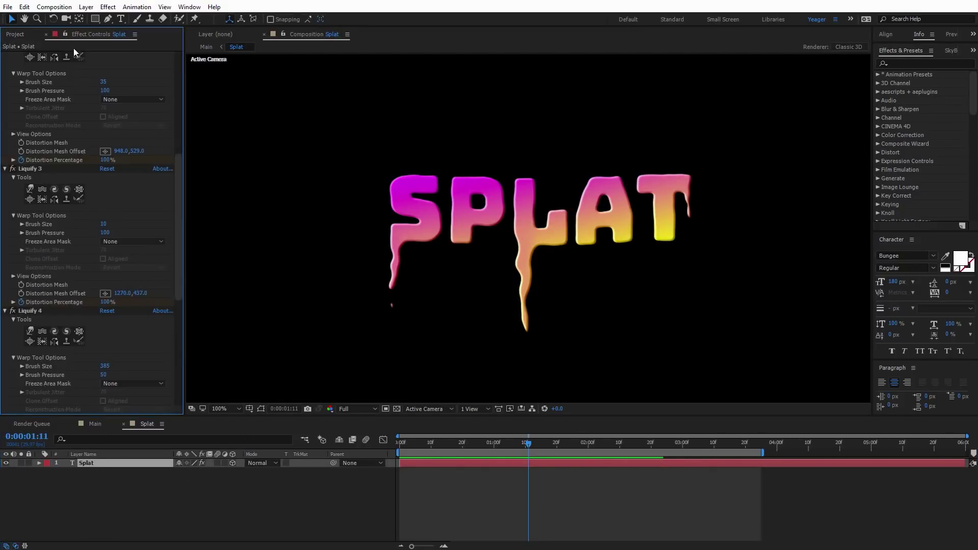
pyautogui.scroll(5, 82, 108)
pyautogui.press('u')
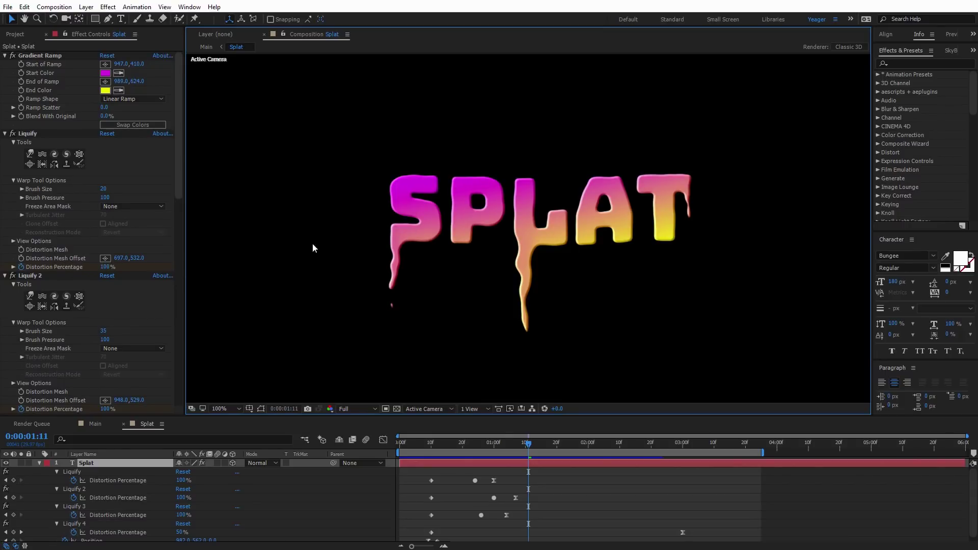
# Set the first Liquify's distortion mesh offset to 820, 518 under the P, and Liquify 2's to 1069, 538 under the A
pyautogui.click(105, 258)
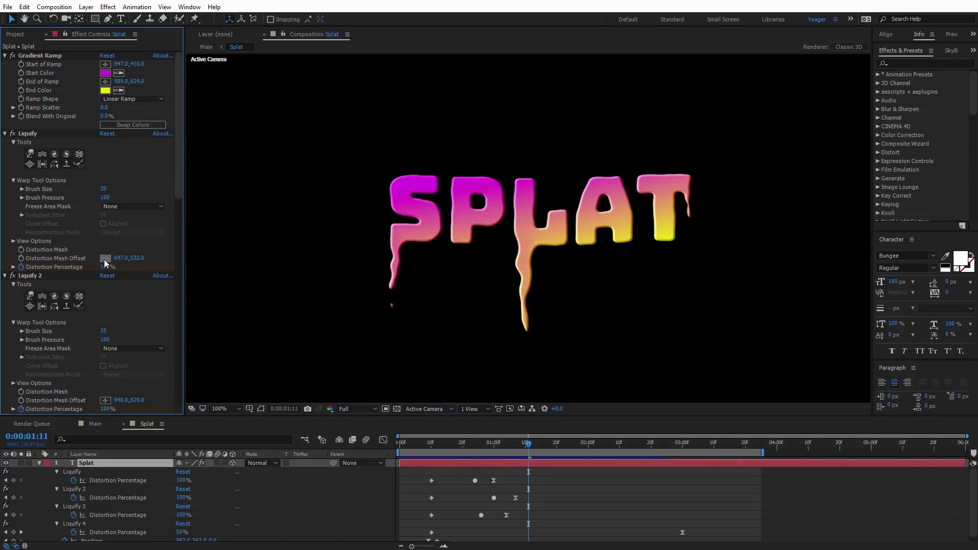
pyautogui.click(457, 218)
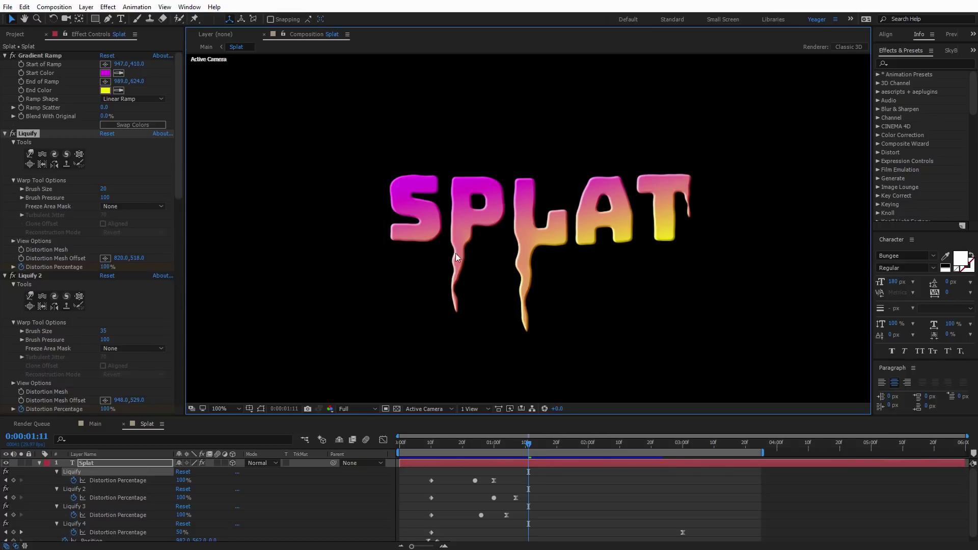
pyautogui.click(32, 275)
pyautogui.scroll(-2, 83, 302)
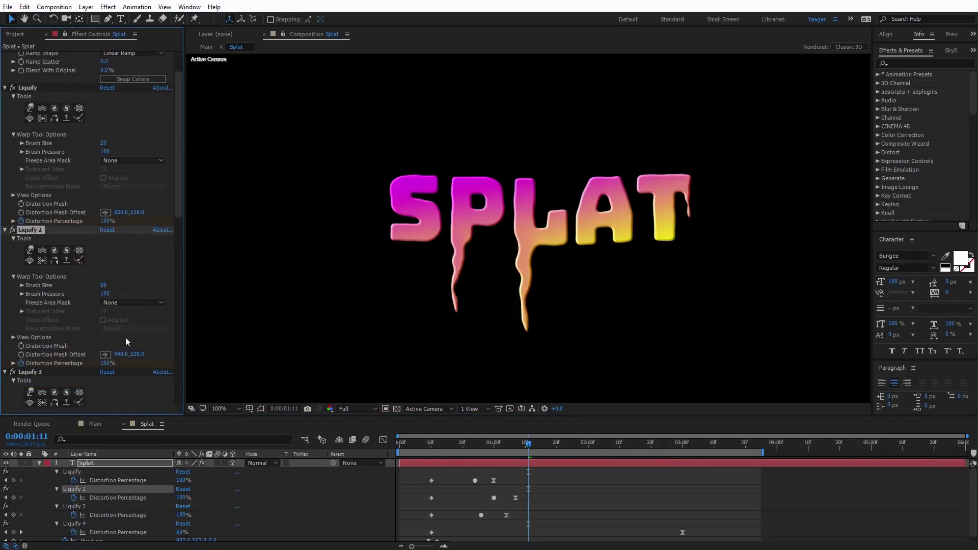
pyautogui.click(104, 355)
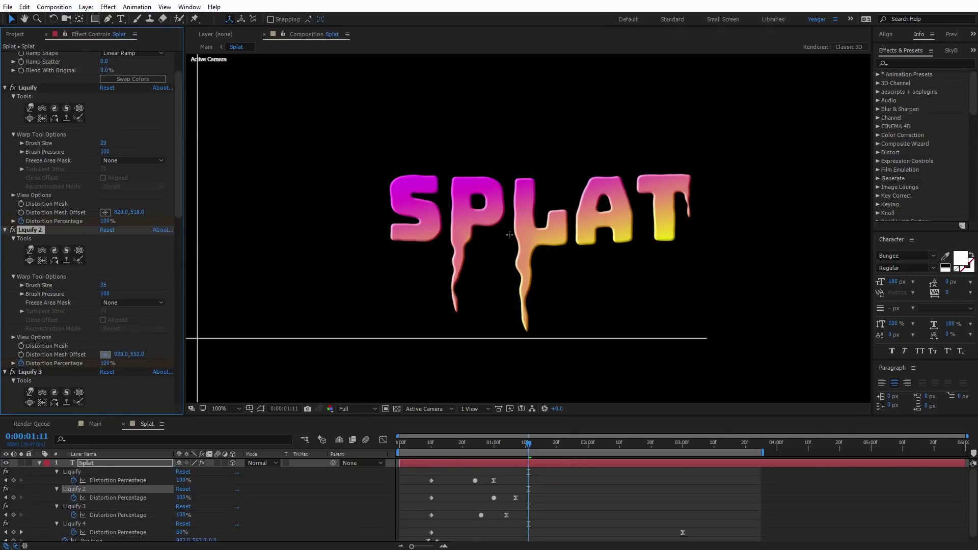
pyautogui.click(586, 230)
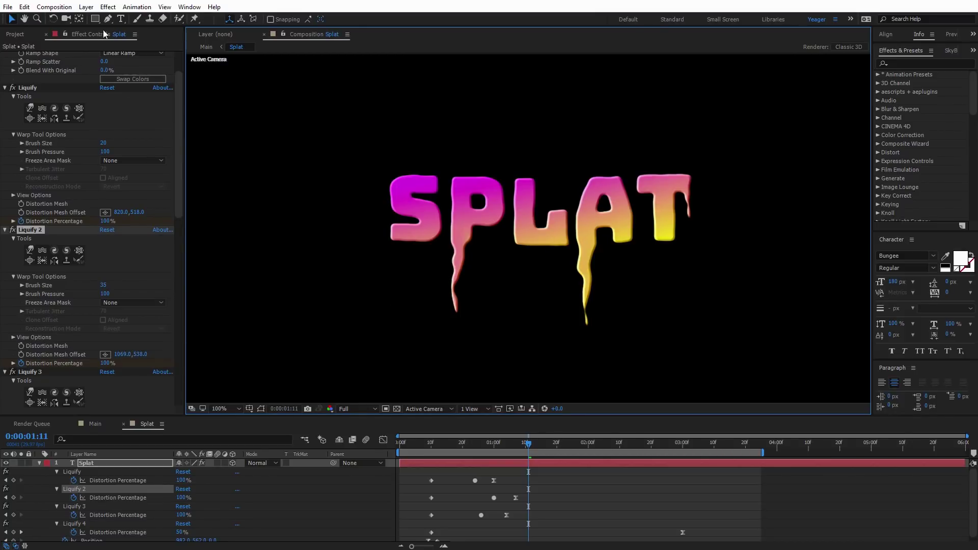
# Replace the SPLAT title text with ENVATO
pyautogui.click(120, 19)
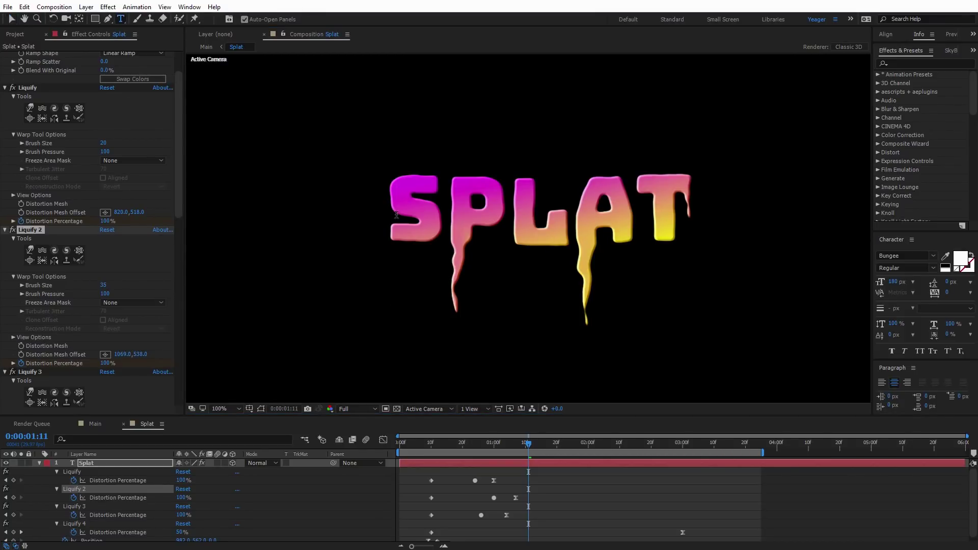
pyautogui.moveTo(396, 215); pyautogui.dragTo(692, 212)
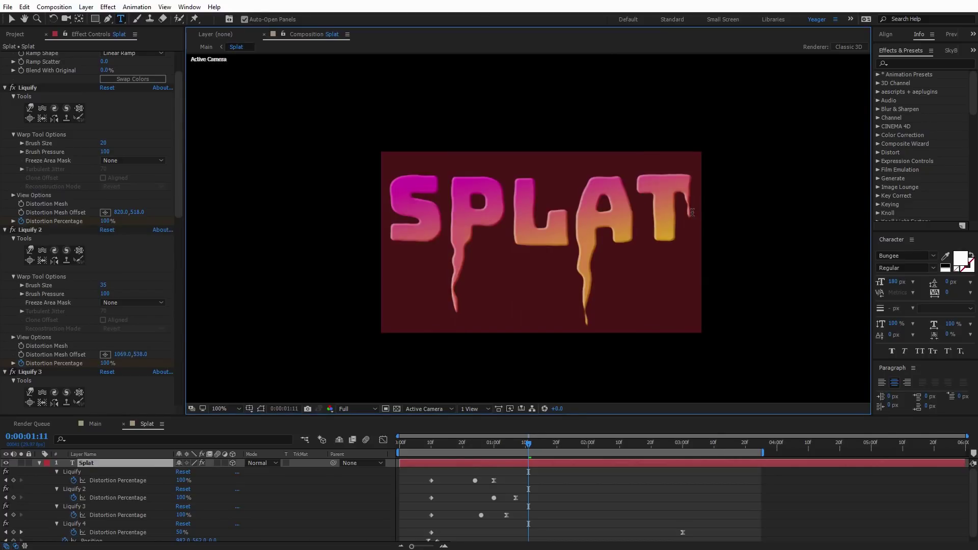
pyautogui.write('ENVATO')
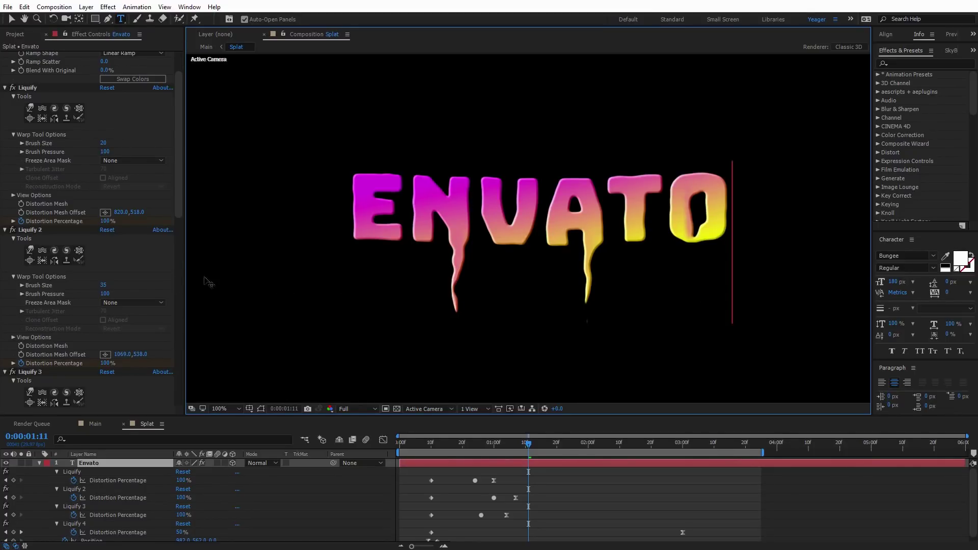
# Move Liquify 3's distortion mesh offset so its drip falls from the T's right arm, and preview the Main composition
pyautogui.scroll(-2, 99, 287)
pyautogui.click(32, 325)
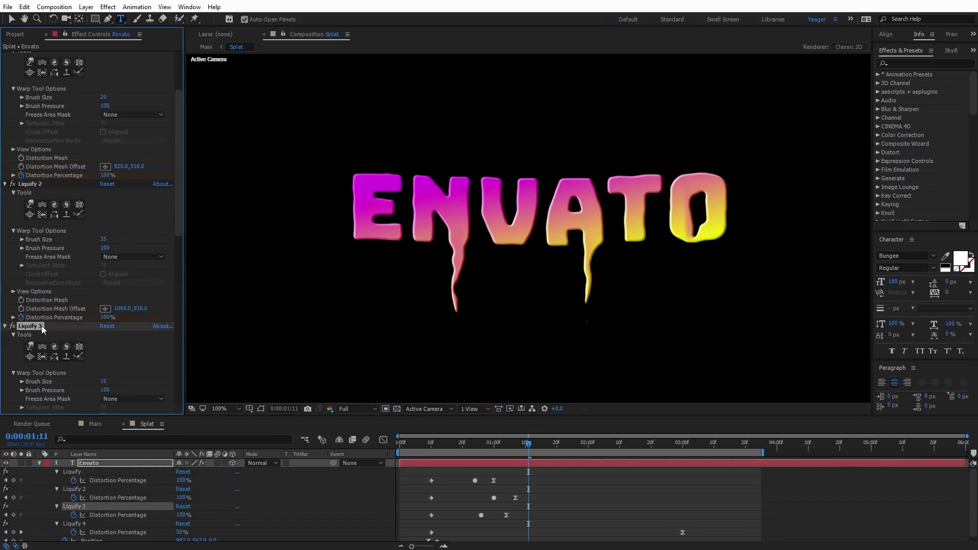
pyautogui.scroll(-5, 41, 325)
pyautogui.click(105, 336)
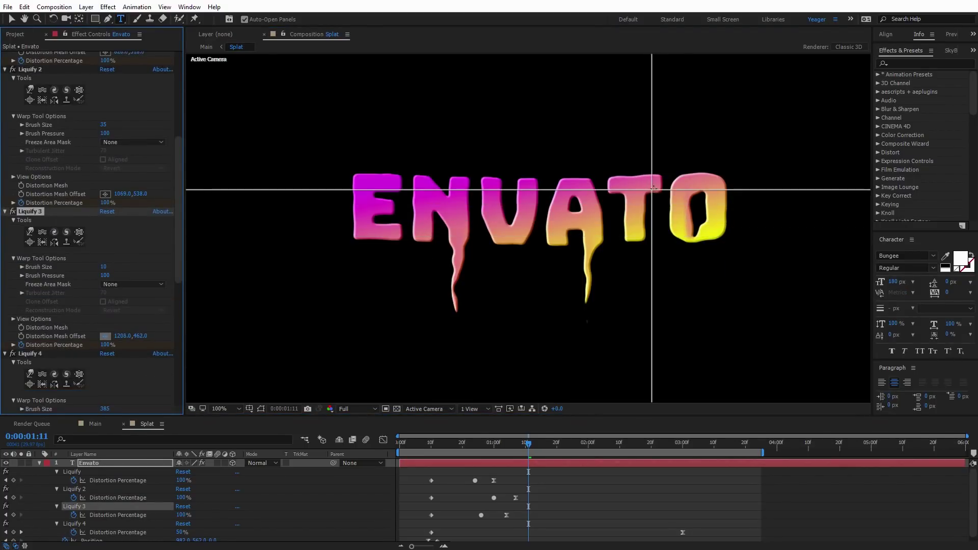
pyautogui.click(644, 217)
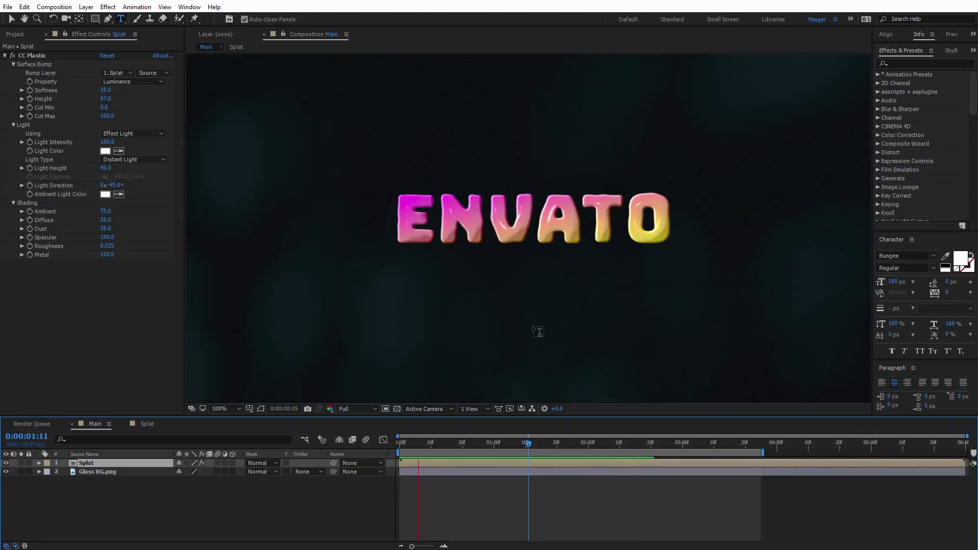
pyautogui.press('v')
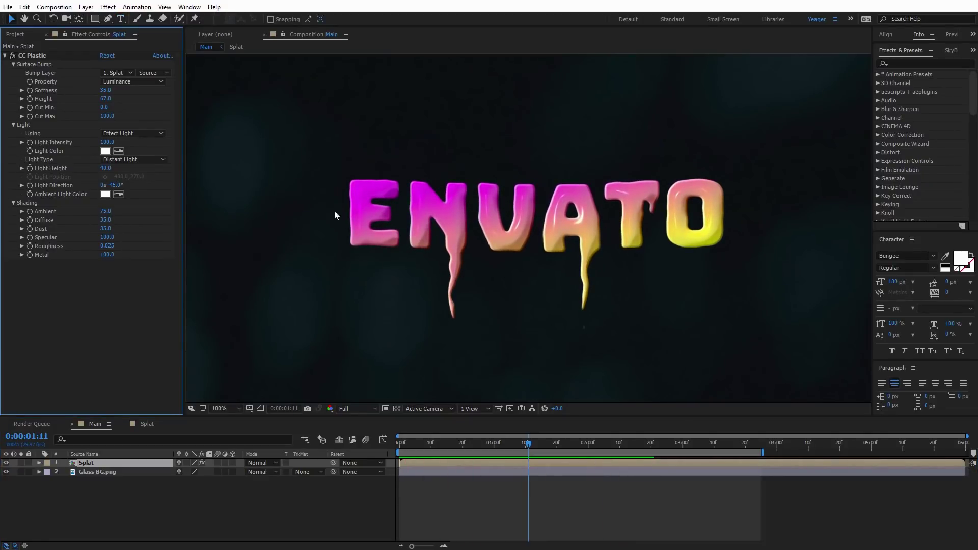
# Open the Impact composition from the Comps folder and scrub through its splatter animation
pyautogui.click(16, 34)
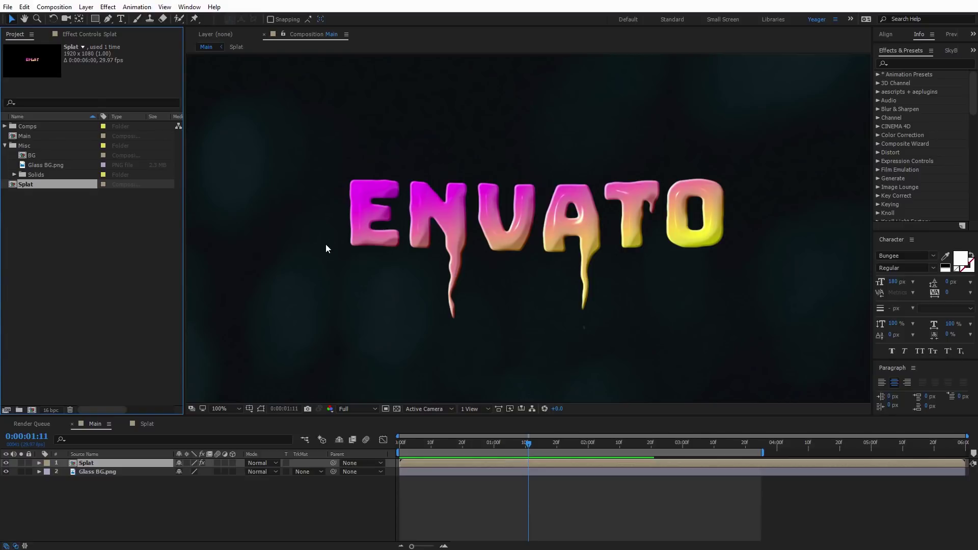
pyautogui.click(5, 126)
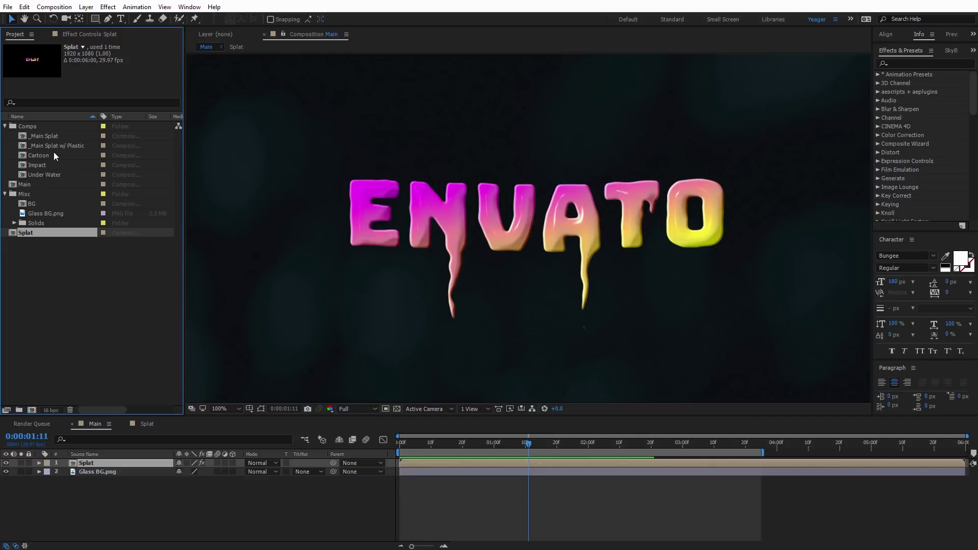
pyautogui.doubleClick(35, 164)
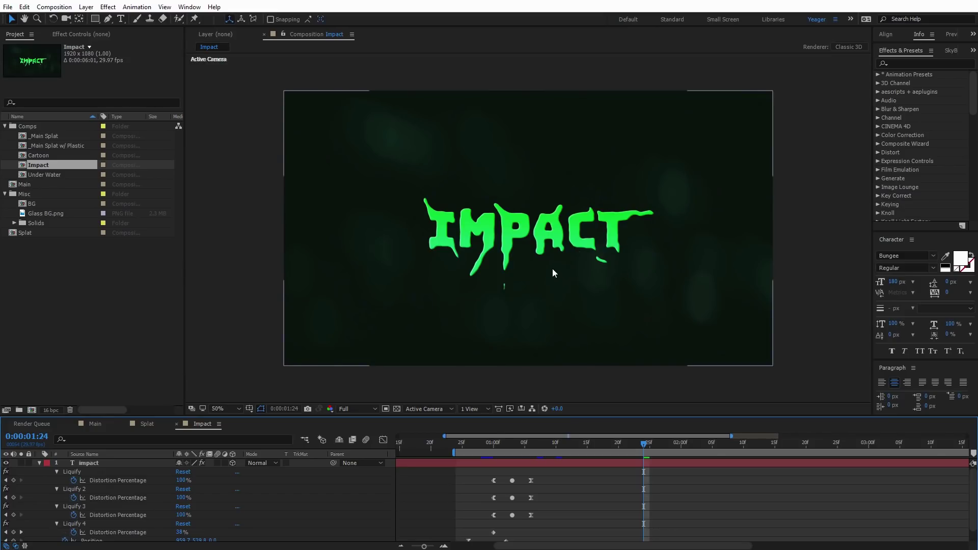
pyautogui.press('/')
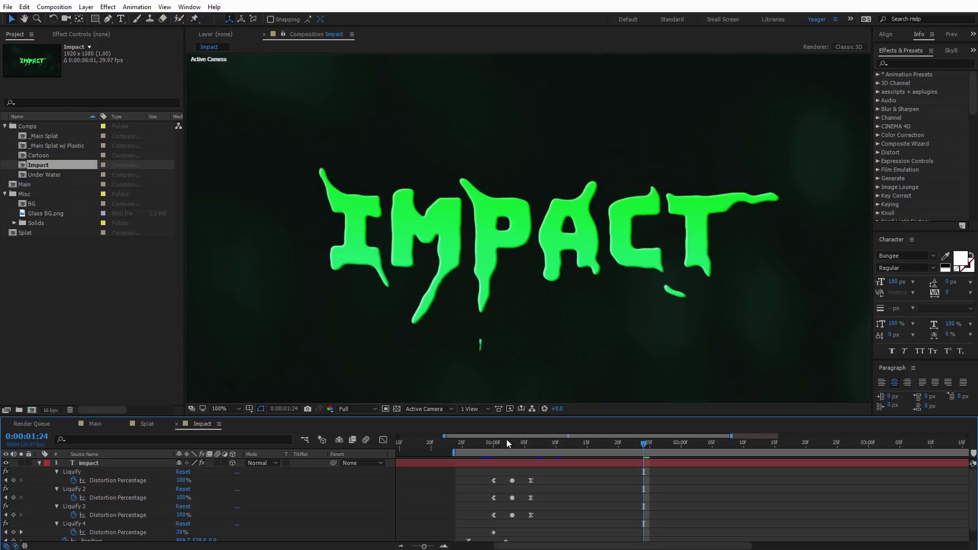
pyautogui.moveTo(542, 443)
pyautogui.mouseDown()
pyautogui.moveTo(504, 446)
pyautogui.moveTo(531, 446)
pyautogui.mouseUp()
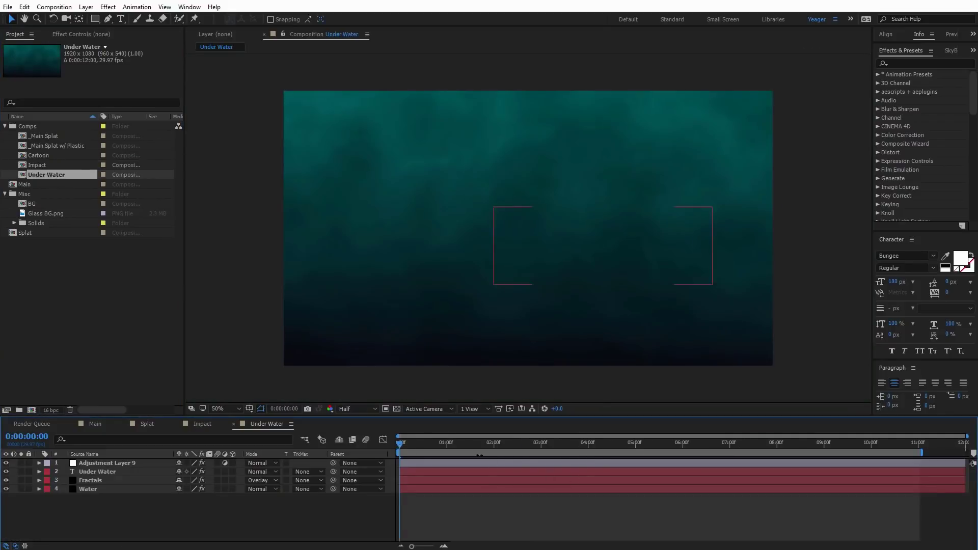
# Scrub through the Under Water composition and examine its title's Liquify, Gaussian Blur, position and opacity keyframes
pyautogui.moveTo(425, 444); pyautogui.dragTo(546, 445)
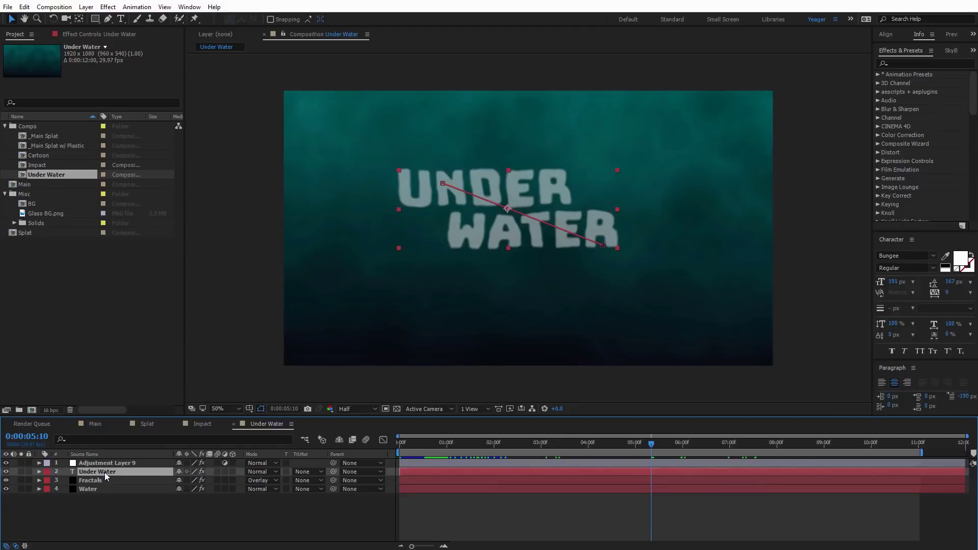
pyautogui.click(110, 467)
pyautogui.press('u')
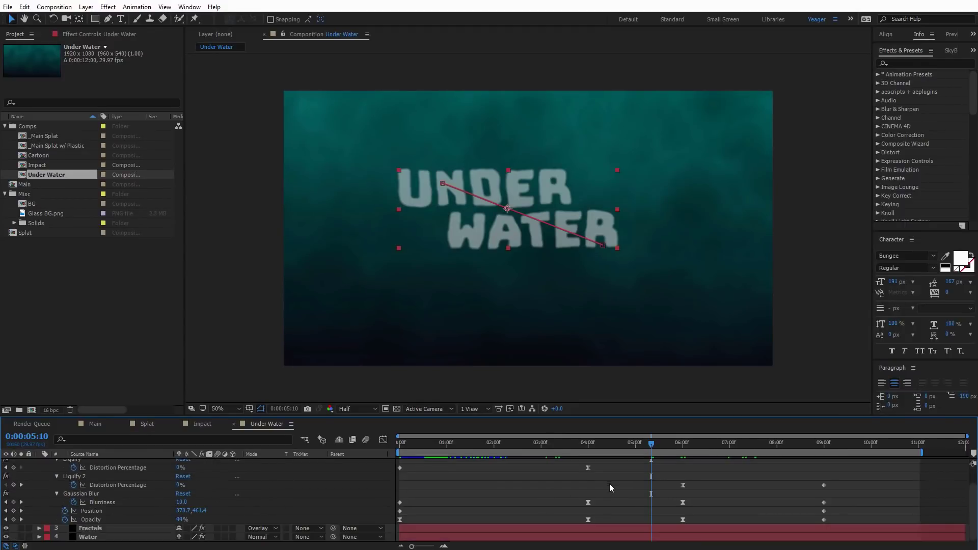
pyautogui.scroll(2, 625, 473)
pyautogui.moveTo(652, 444); pyautogui.dragTo(762, 451)
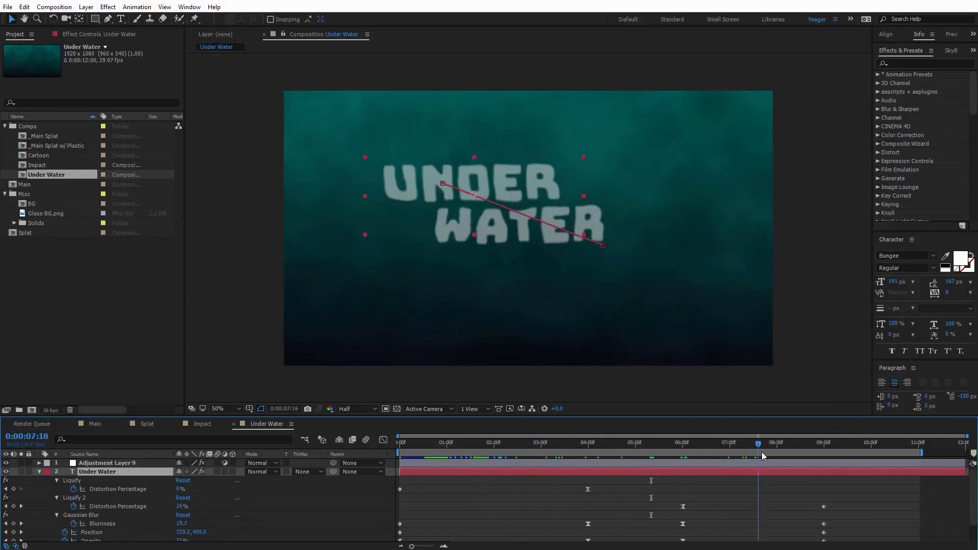
# Open the Cartoon composition, reveal its title's Liquify keyframes and scrub through the warp animation
pyautogui.doubleClick(34, 156)
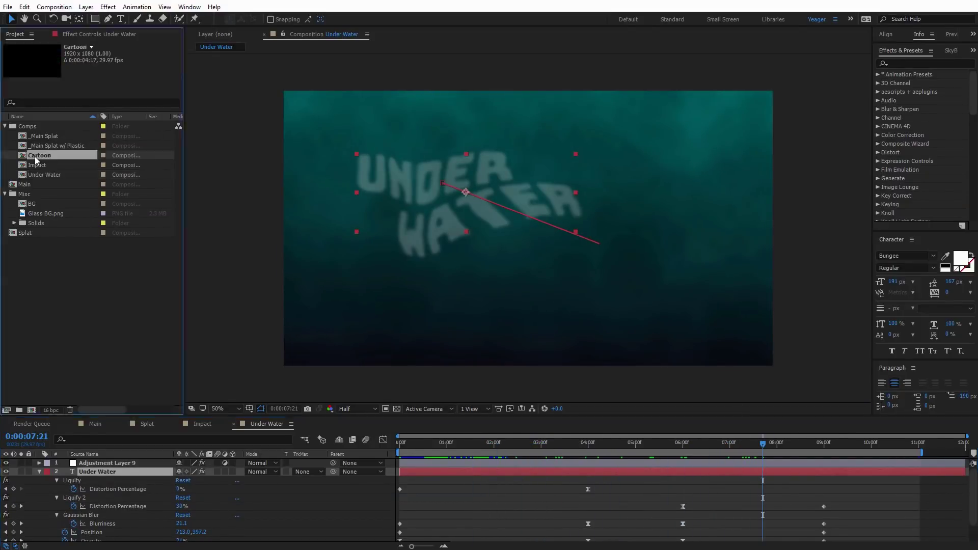
pyautogui.moveTo(444, 441); pyautogui.dragTo(405, 444)
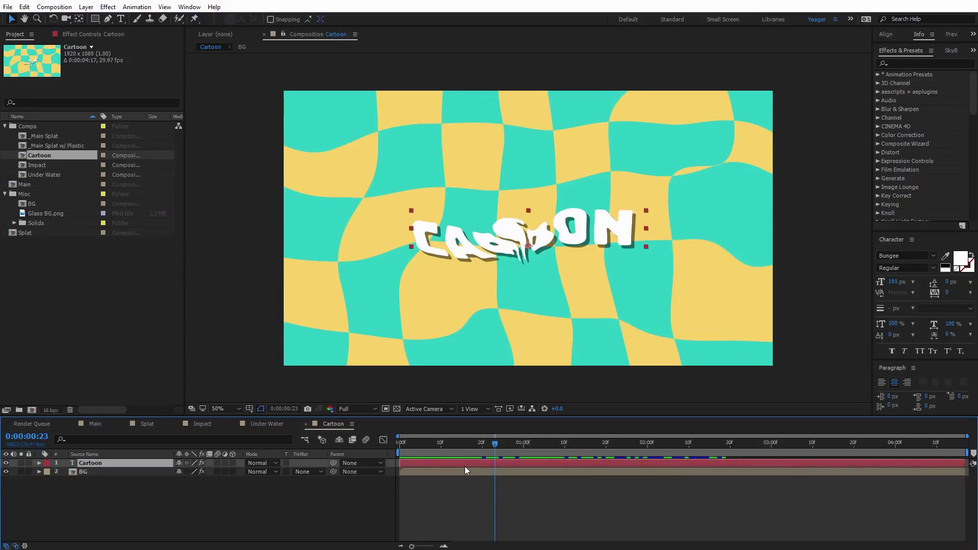
pyautogui.press('u')
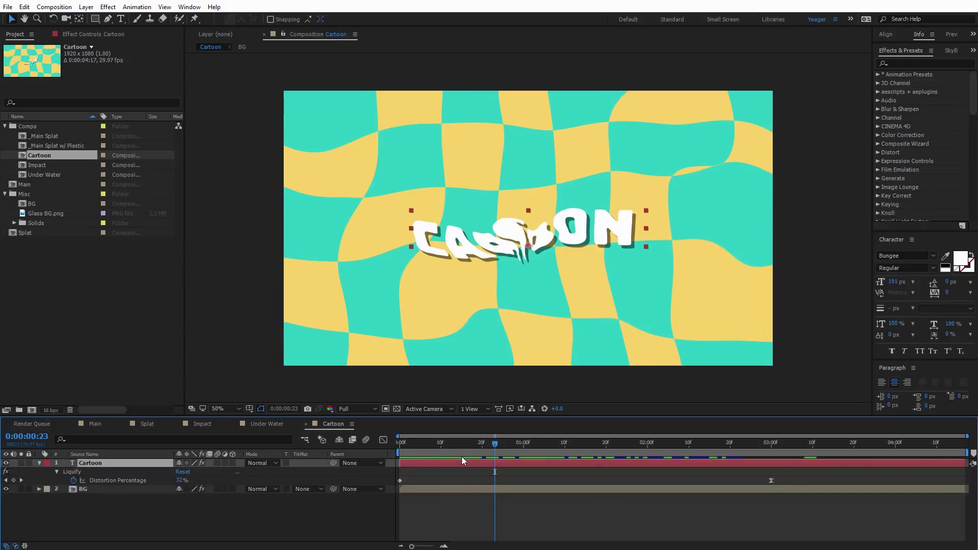
pyautogui.moveTo(463, 447); pyautogui.dragTo(633, 457)
# Examine the Cartoon title's Liquify effect with its Twirl tool selected and scrub on to 0:00:02:16
pyautogui.click(101, 36)
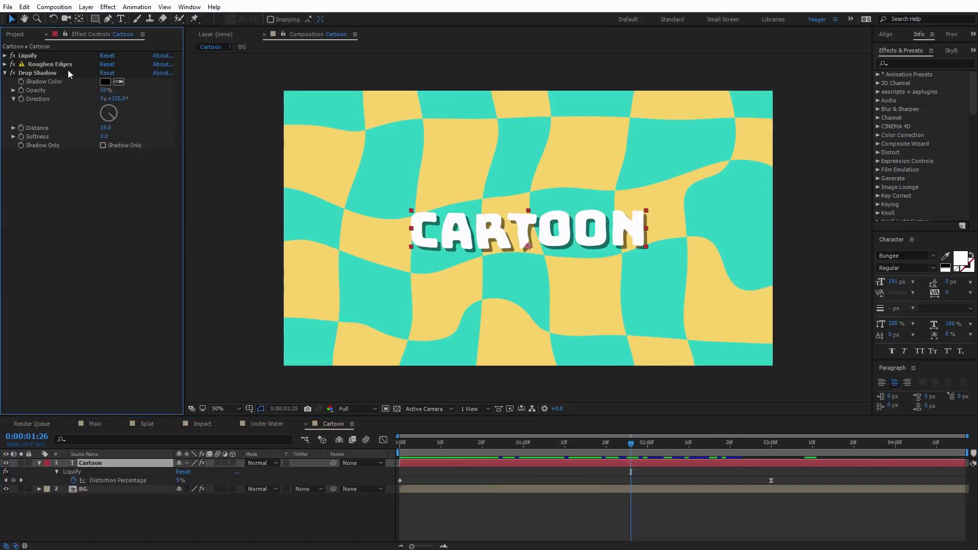
pyautogui.click(4, 56)
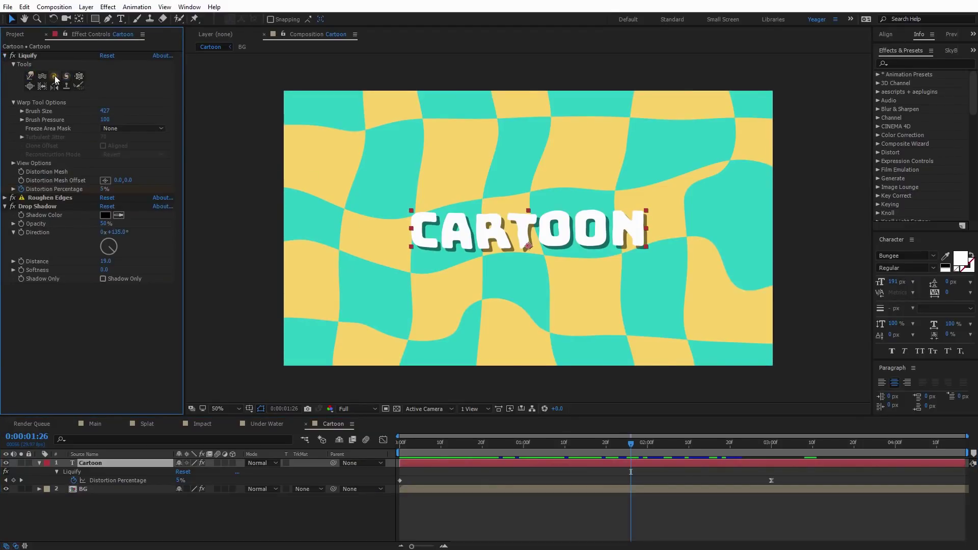
pyautogui.click(54, 77)
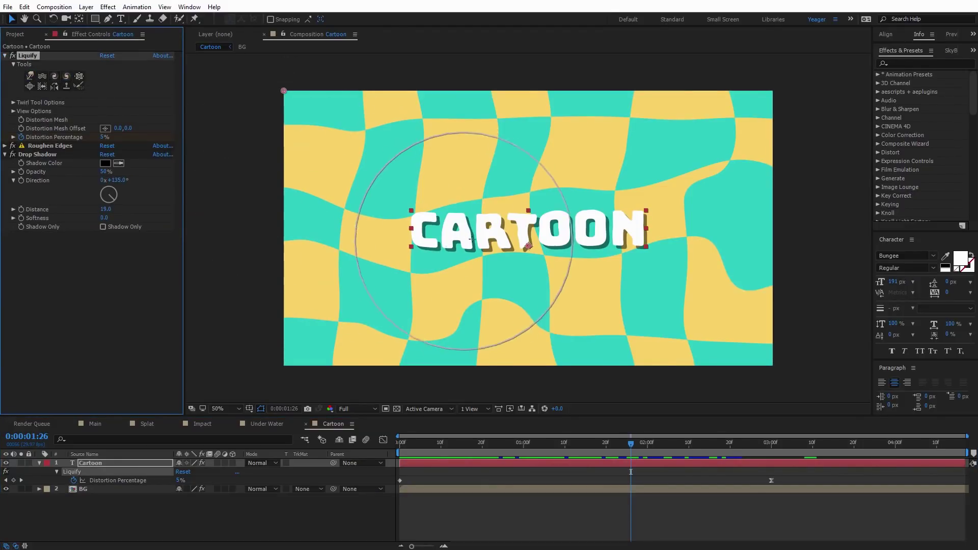
pyautogui.moveTo(631, 442); pyautogui.dragTo(717, 460)
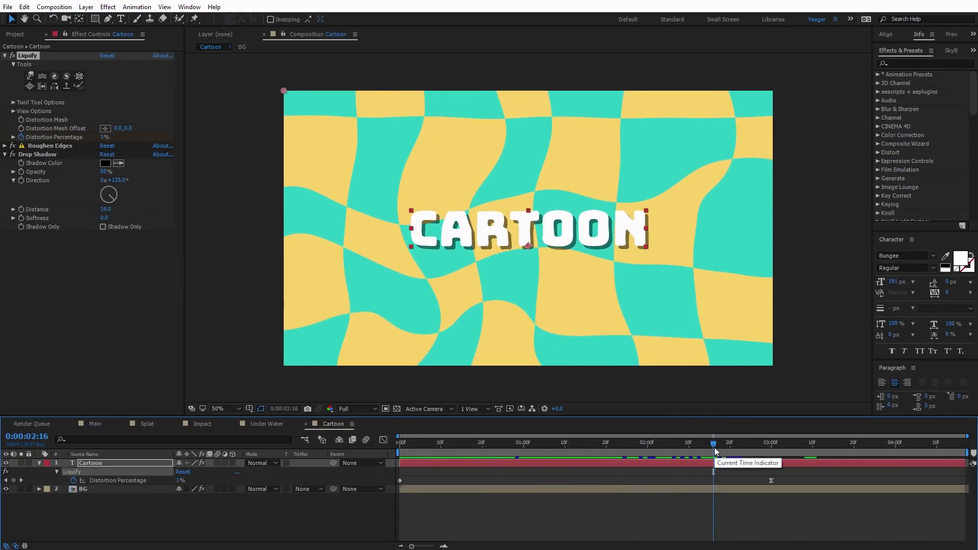